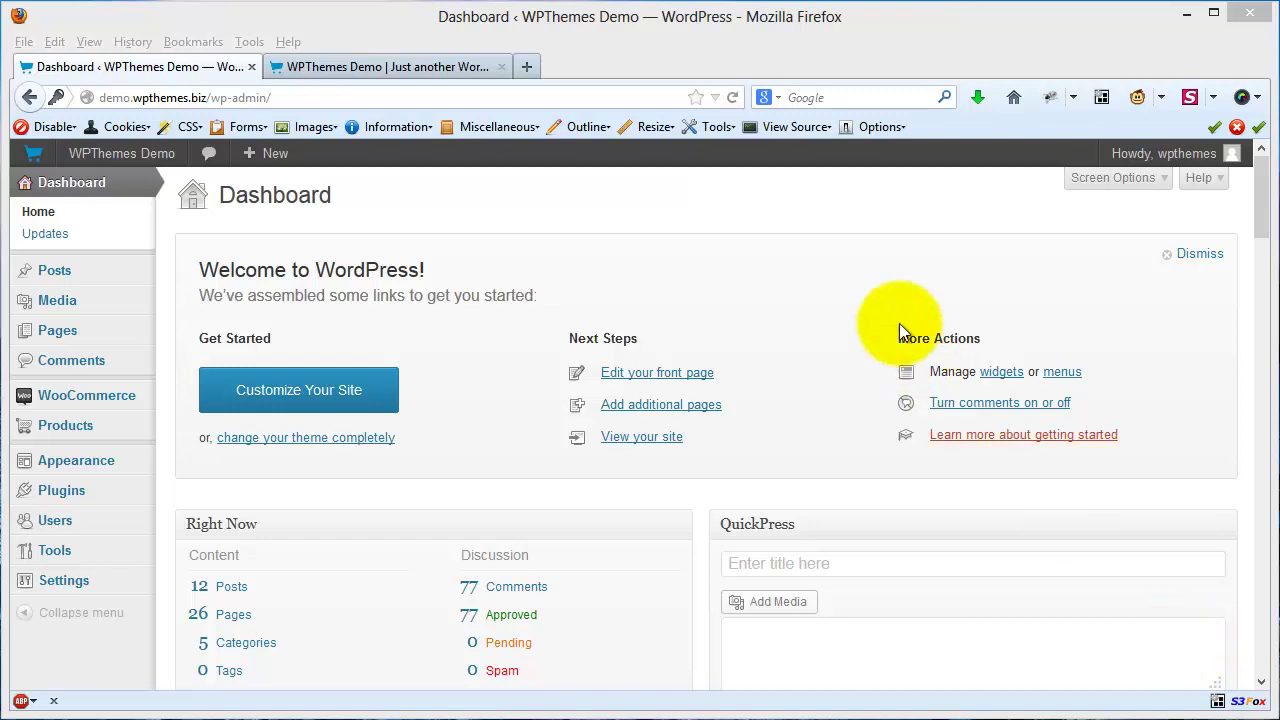
Open the live site's Home (Custom) – Revolution Slider page from the Home menu.
click(335, 66)
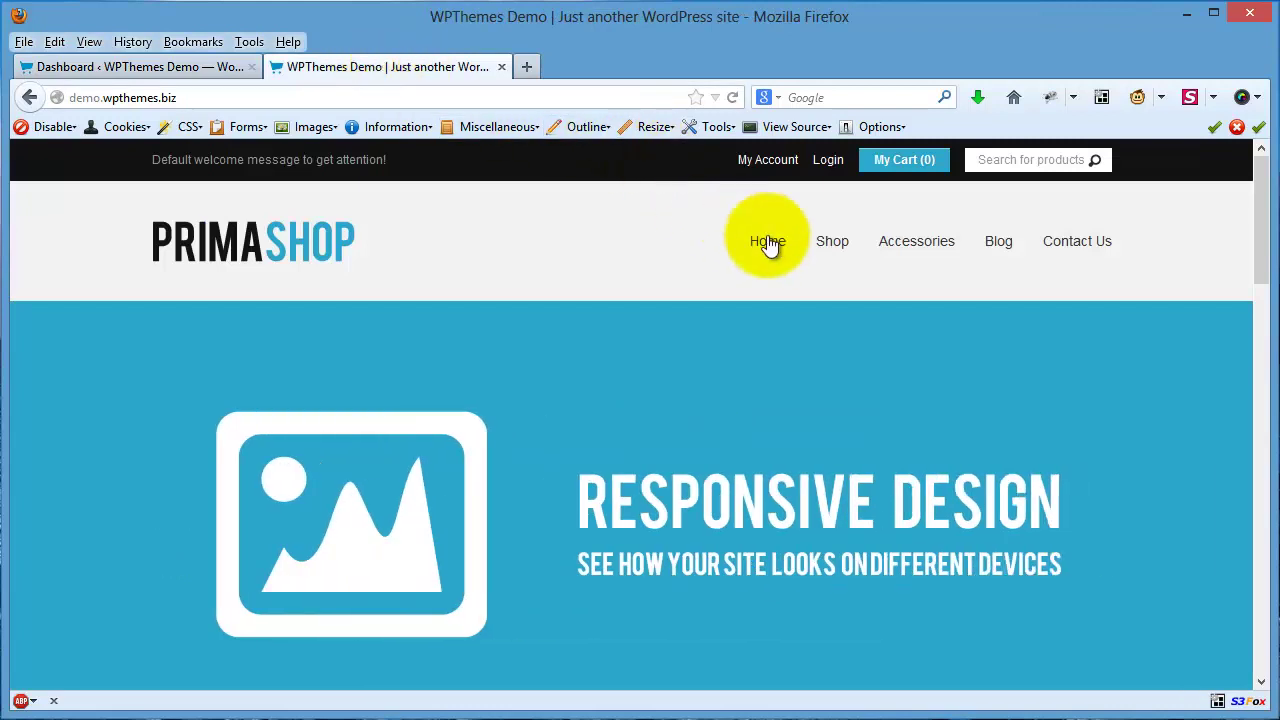
mouse_move(766, 243)
click(778, 320)
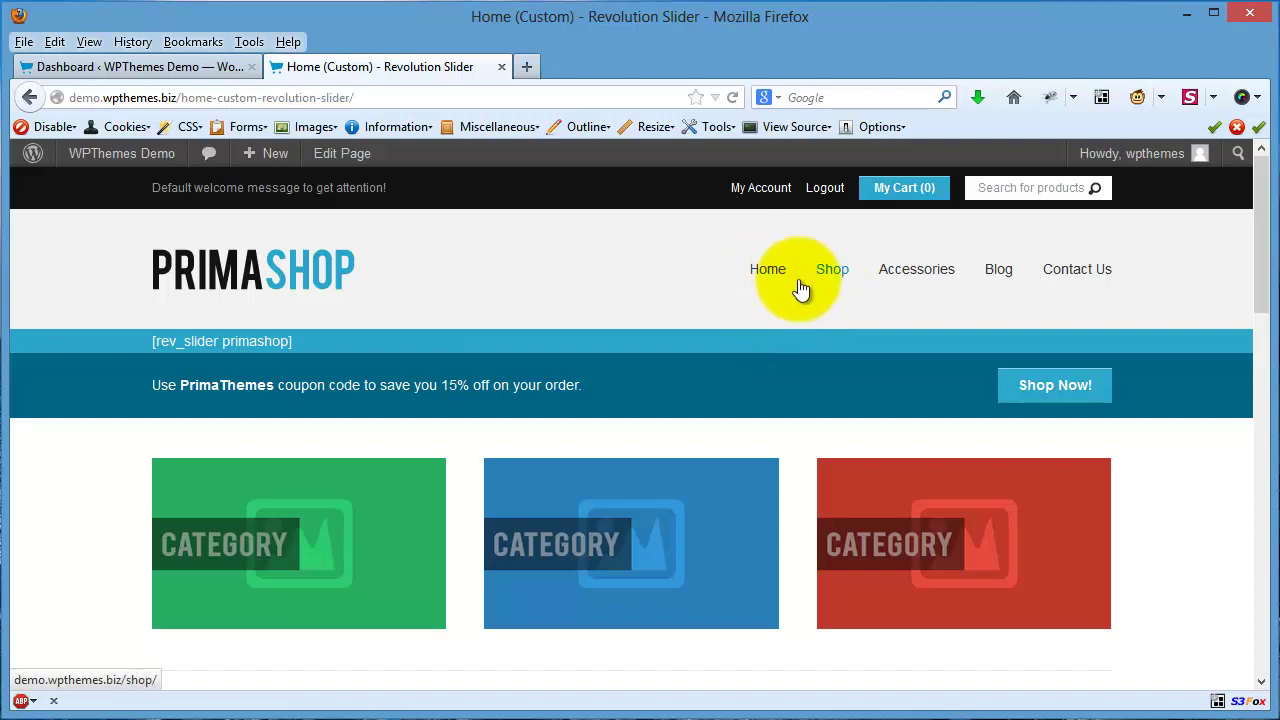
Highlight the unrendered [rev_slider primashop] shortcode text, then return to the admin Dashboard.
mouse_move(766, 277)
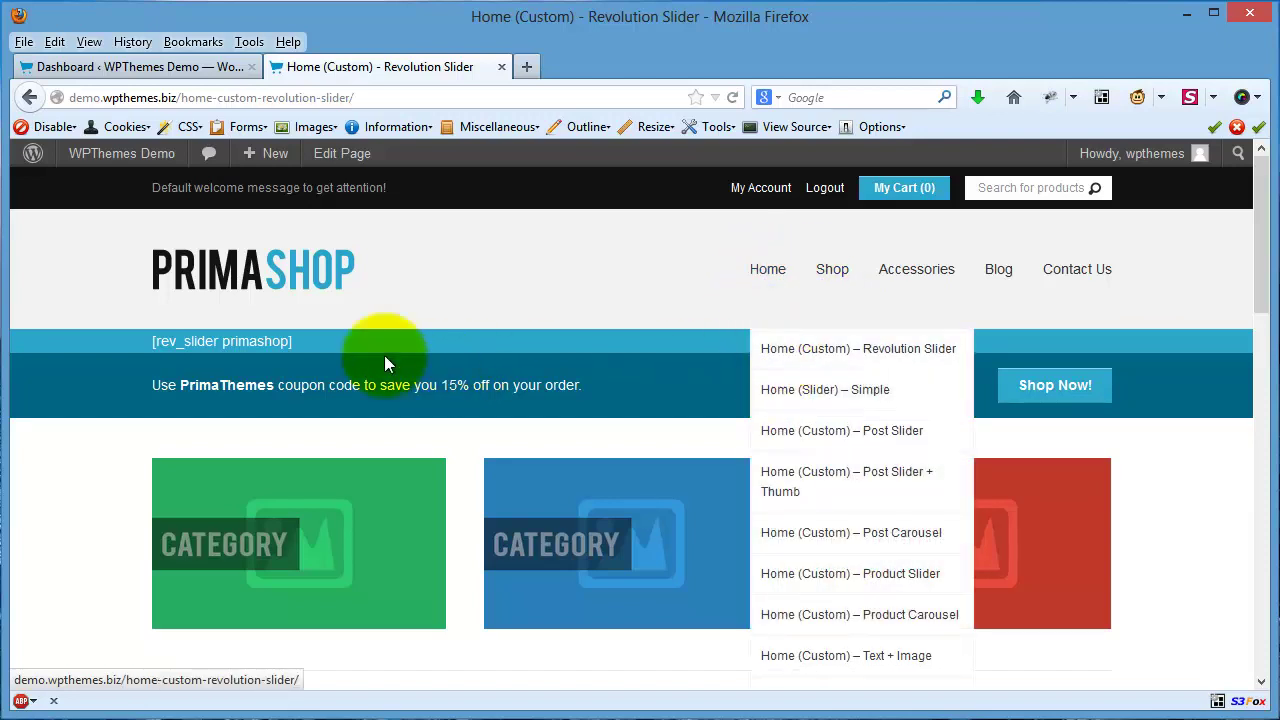
drag(316, 339, 140, 338)
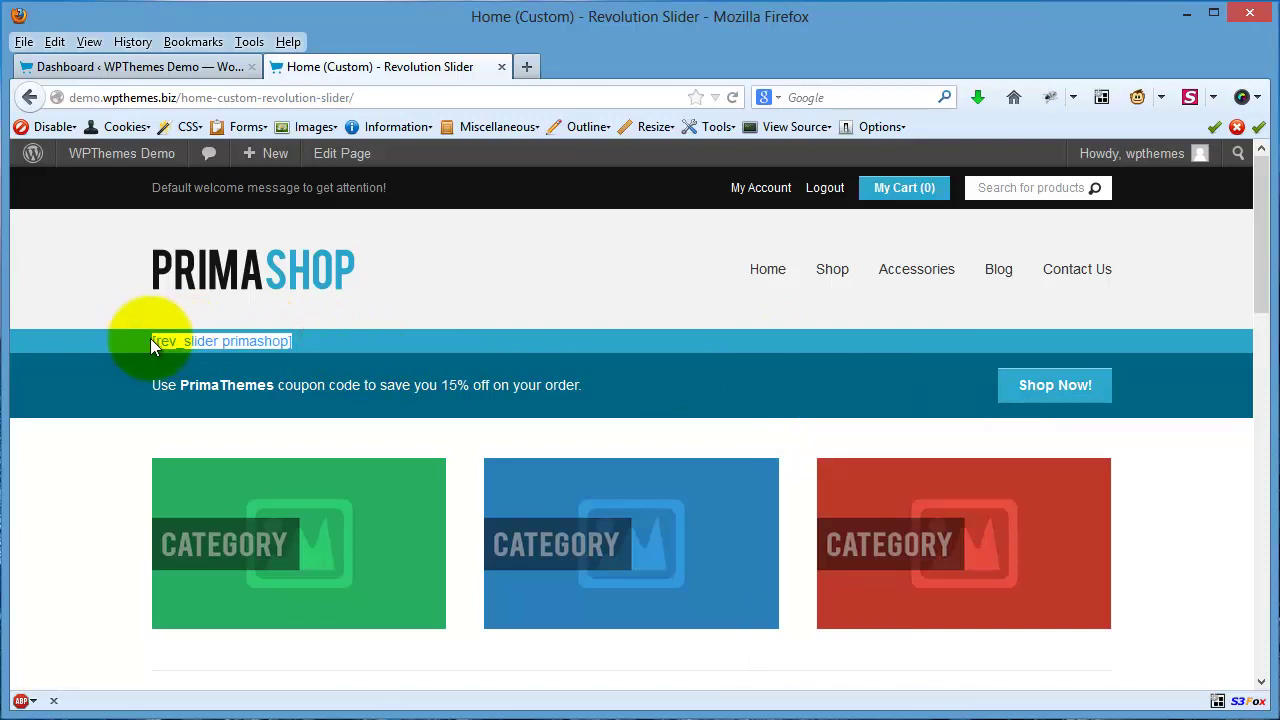
click(150, 338)
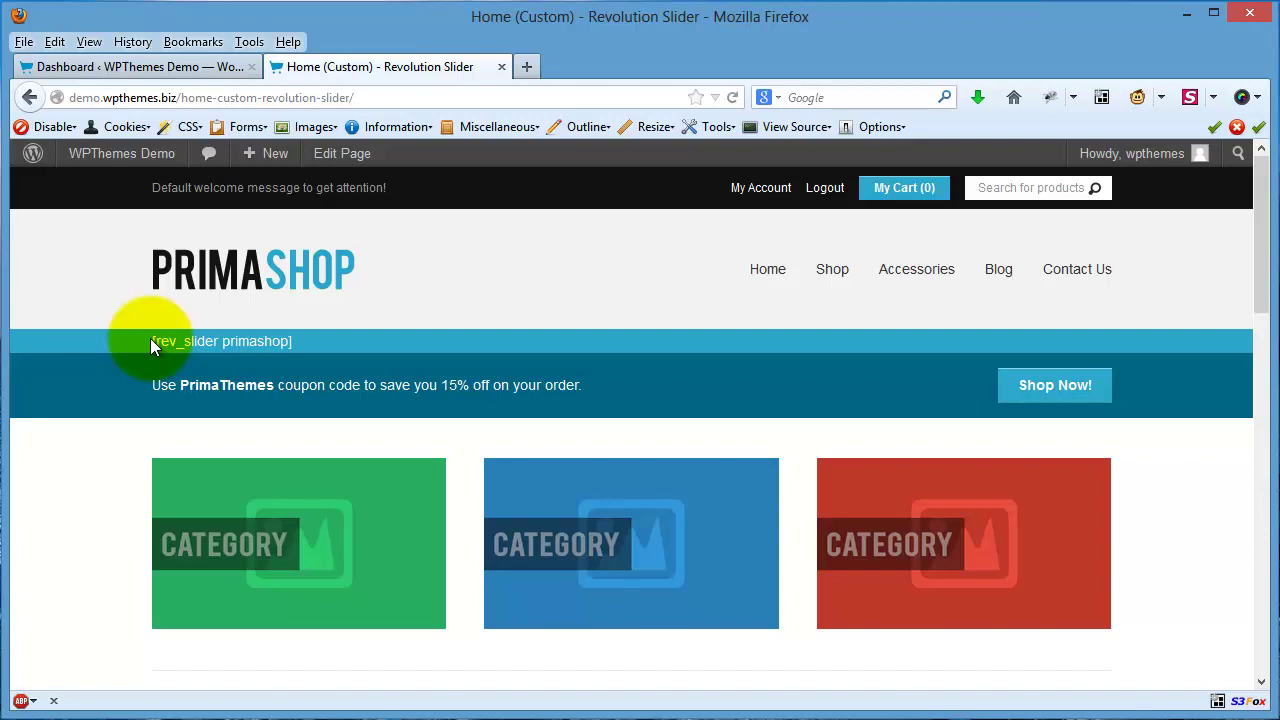
click(164, 64)
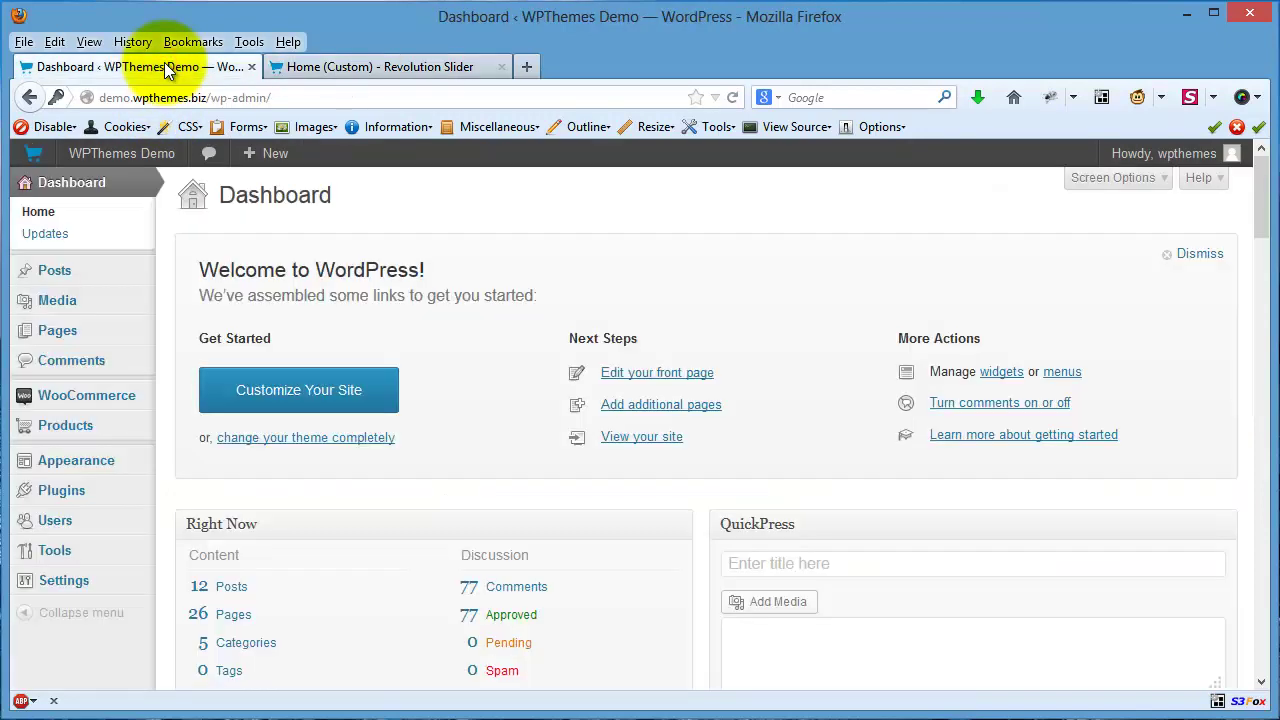
Go to the Plugins > Add New upload form and bring up the PrimaShop_v111_Package folder.
mouse_move(126, 500)
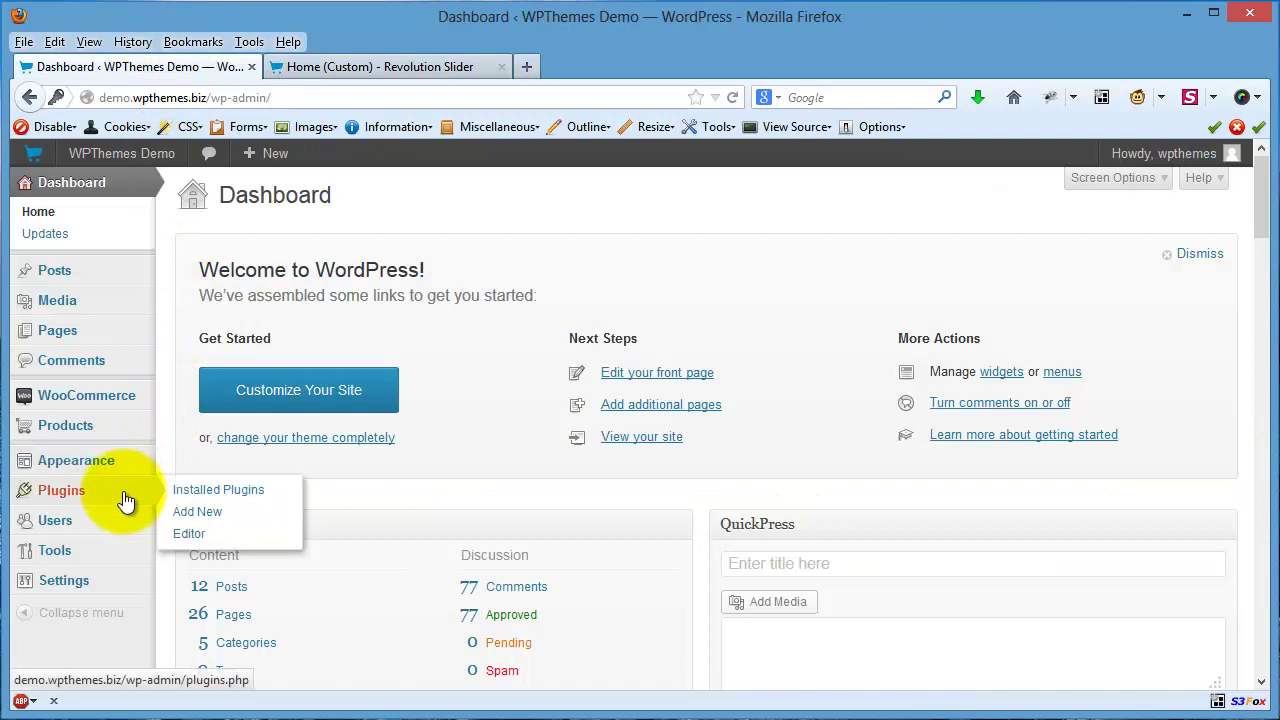
click(204, 516)
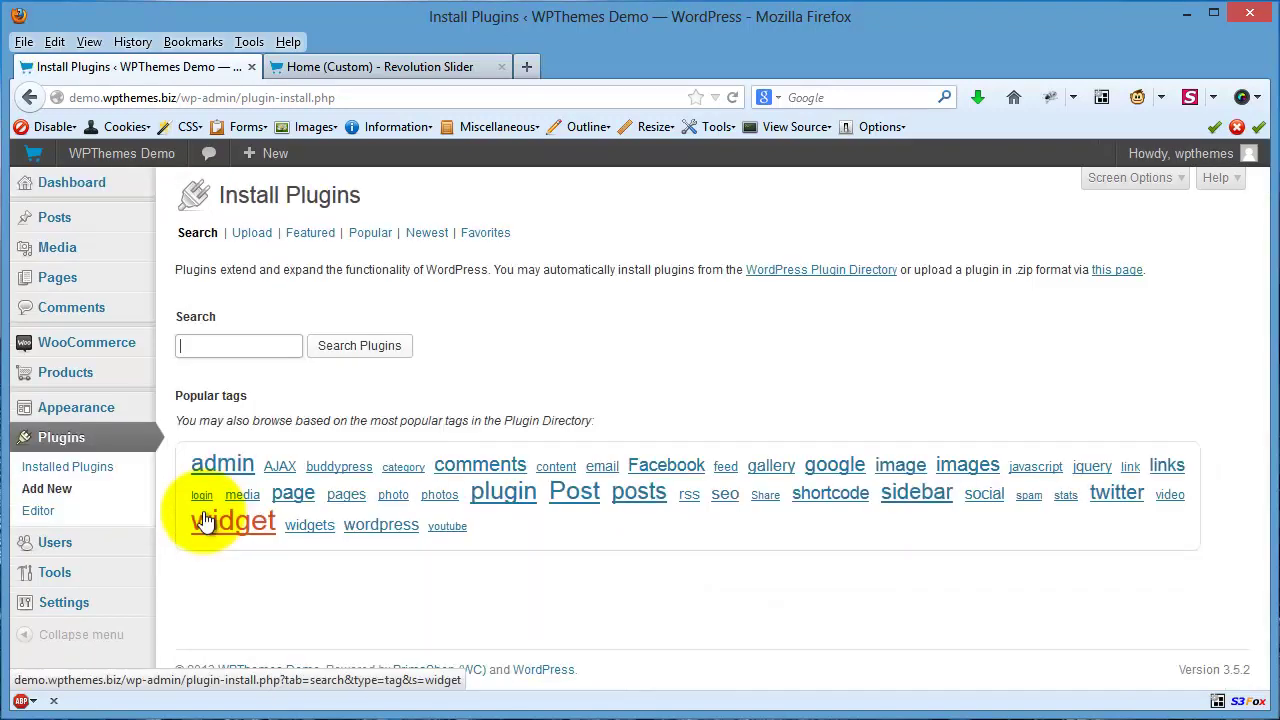
click(253, 233)
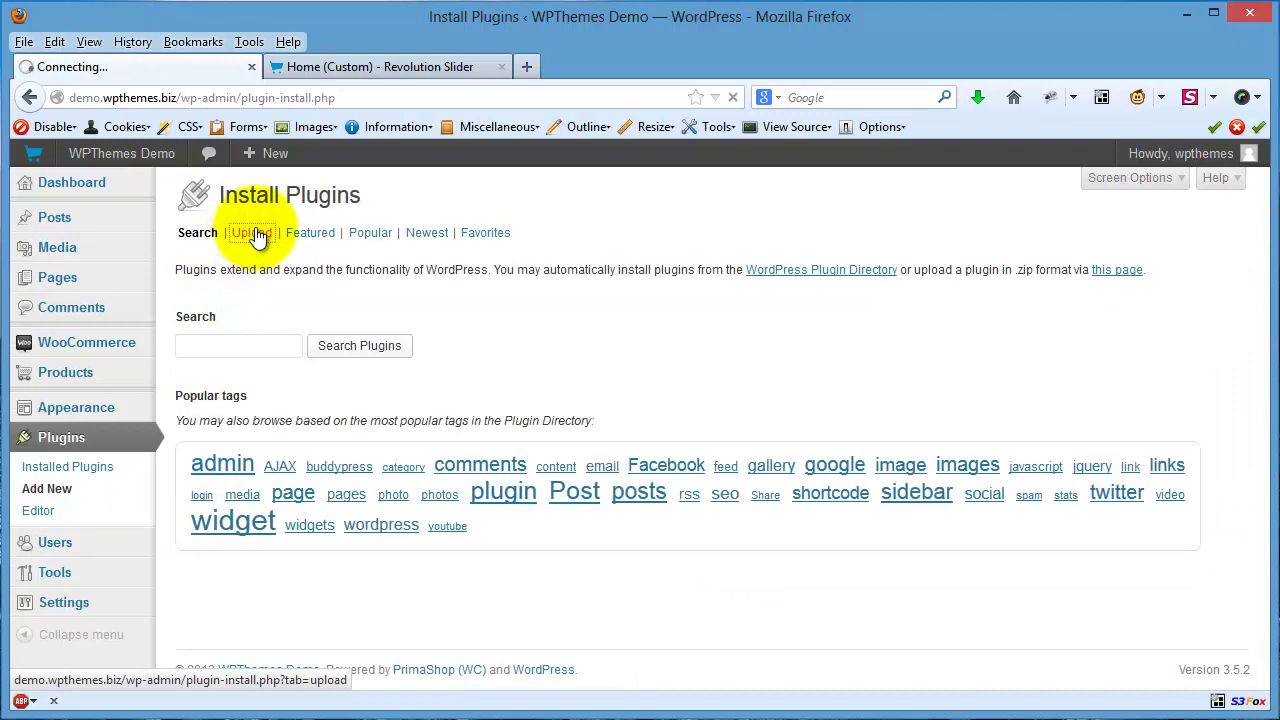
click(198, 705)
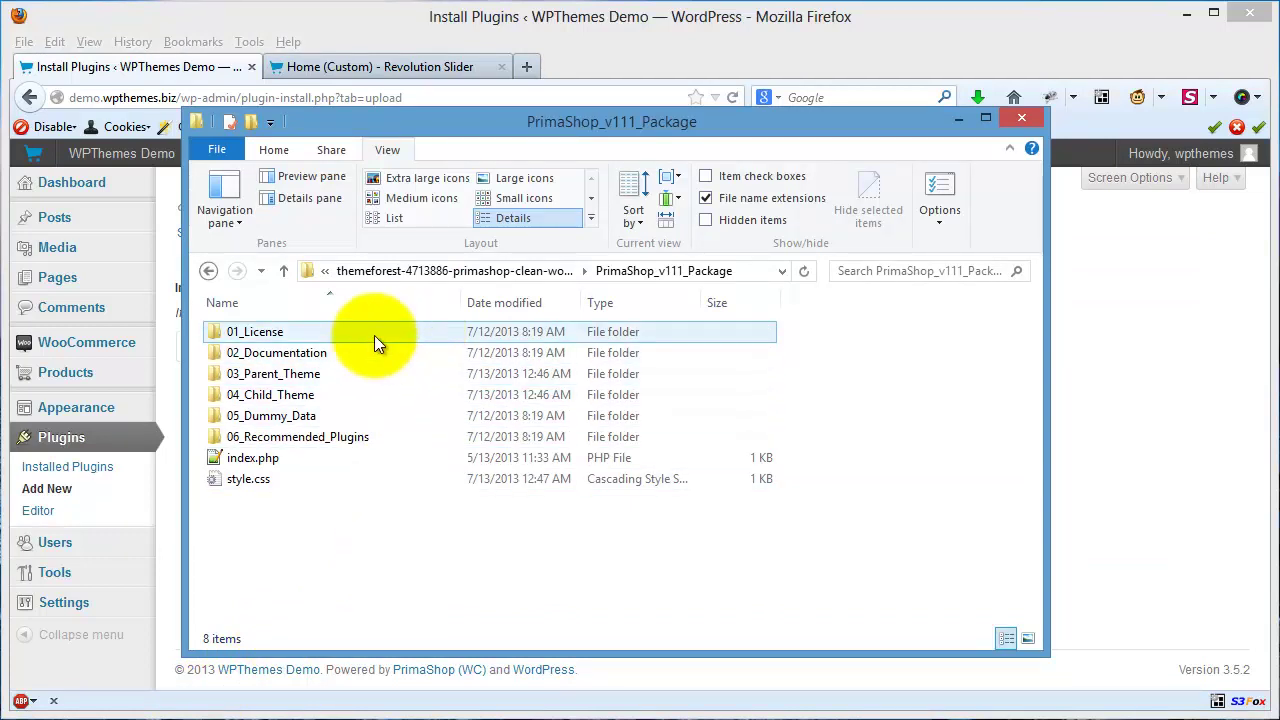
Drop revslider_v3.0.5.zip from 06_Recommended_Plugins/01_Revolution_Slider onto the plugin upload field.
double_click(307, 435)
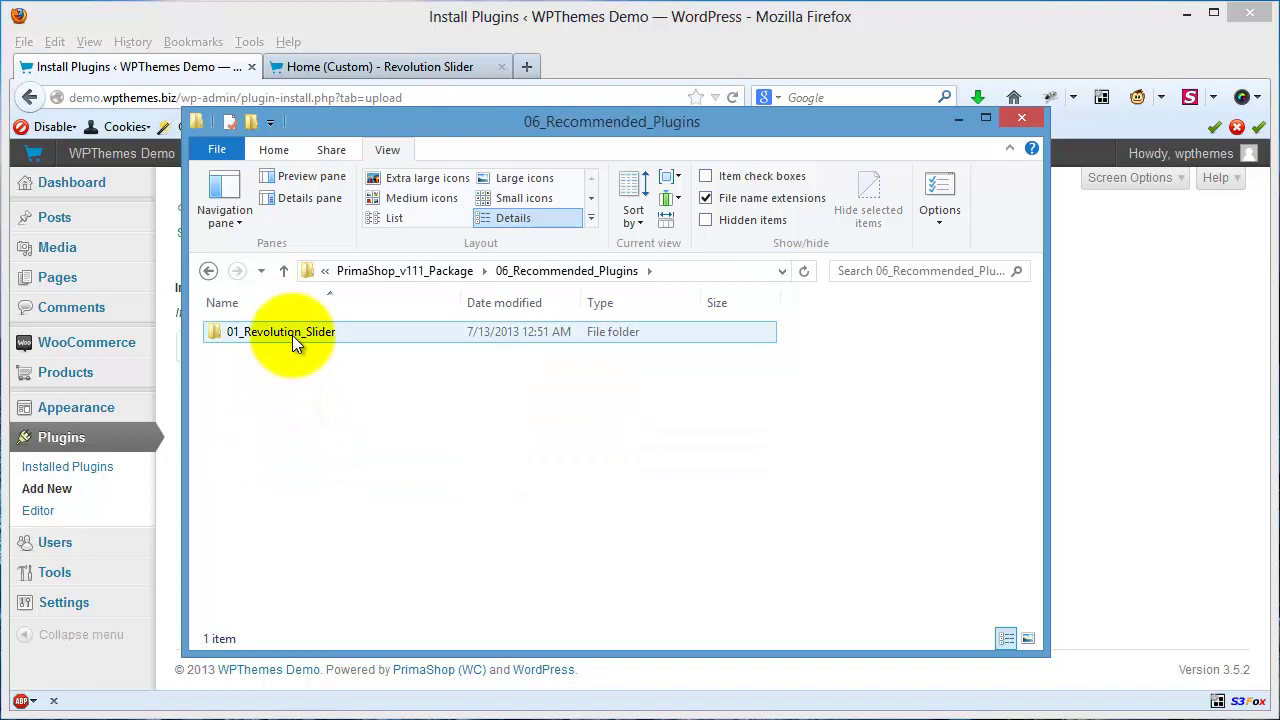
double_click(292, 335)
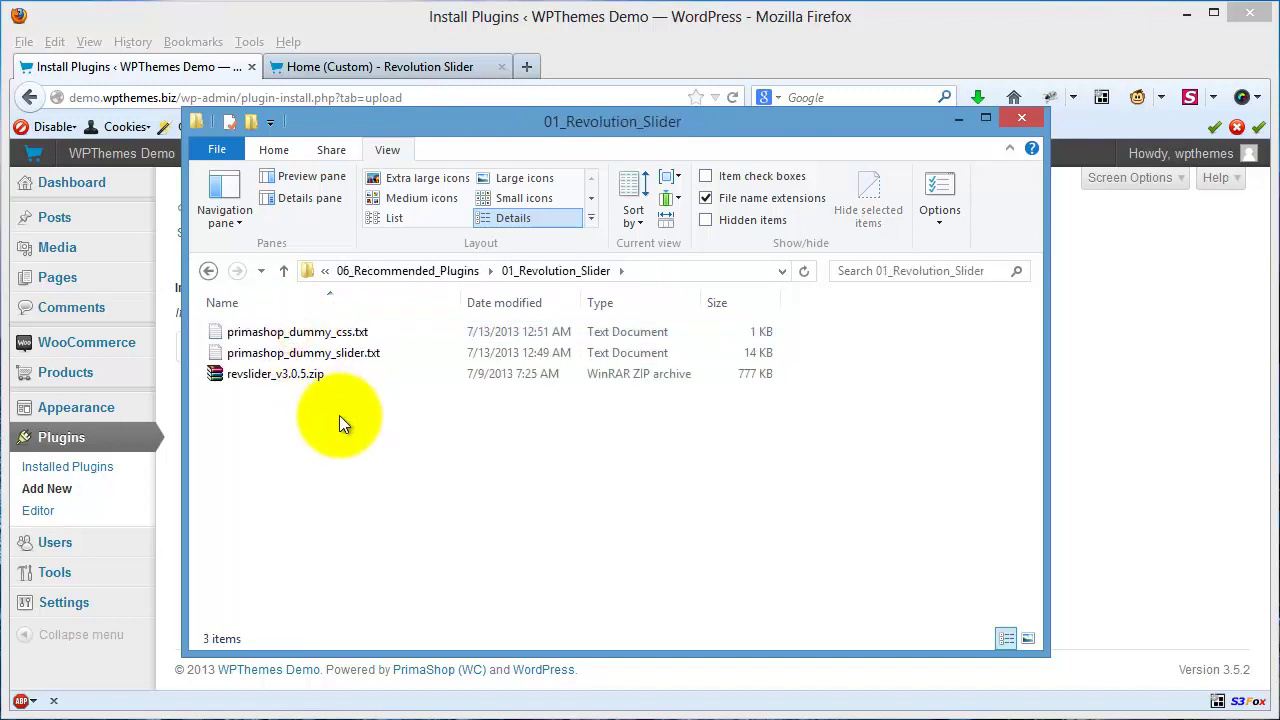
drag(472, 121, 791, 144)
click(616, 400)
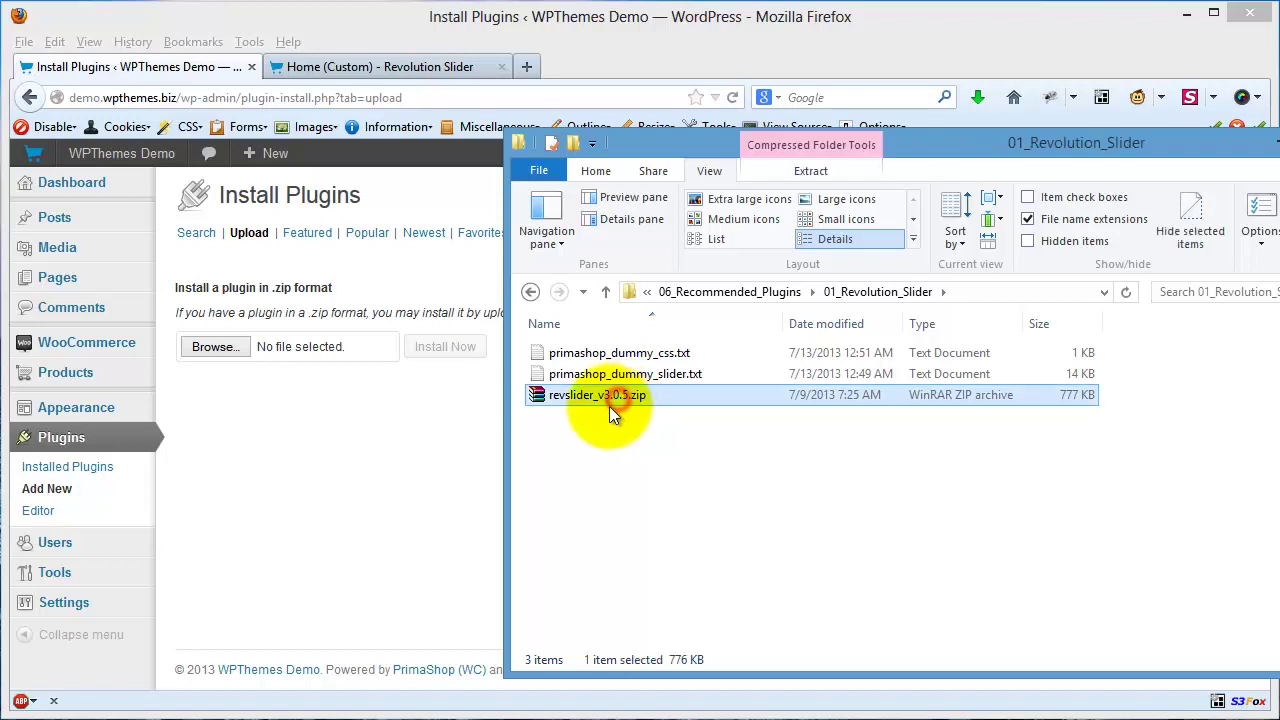
drag(613, 396, 332, 346)
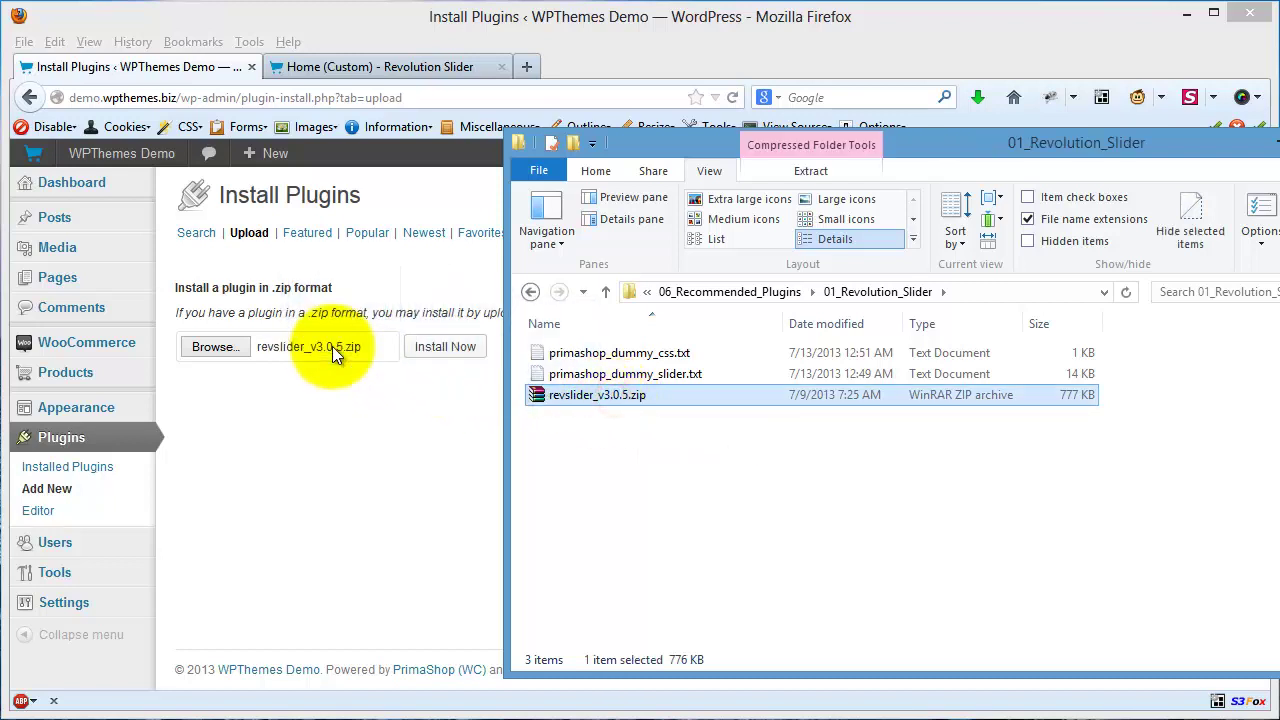
Install and activate Revolution Slider 3.0.5, then open its sliders page showing No Sliders Found.
click(450, 348)
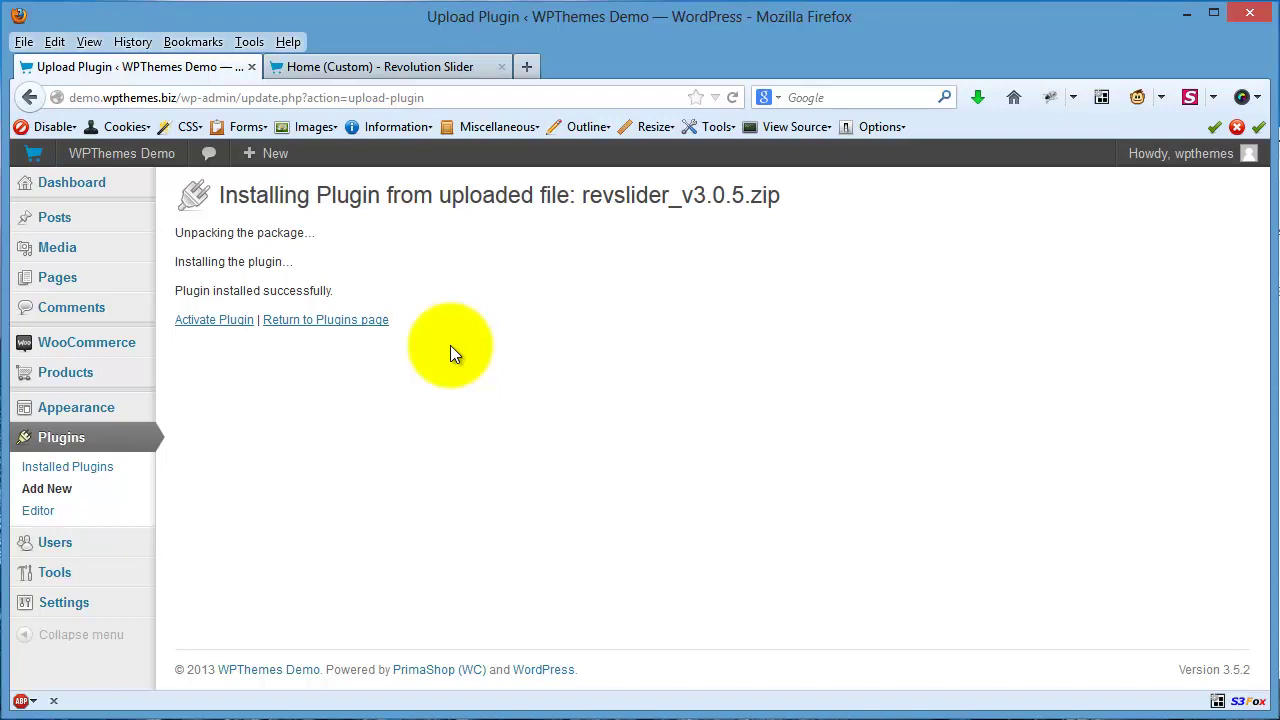
click(228, 322)
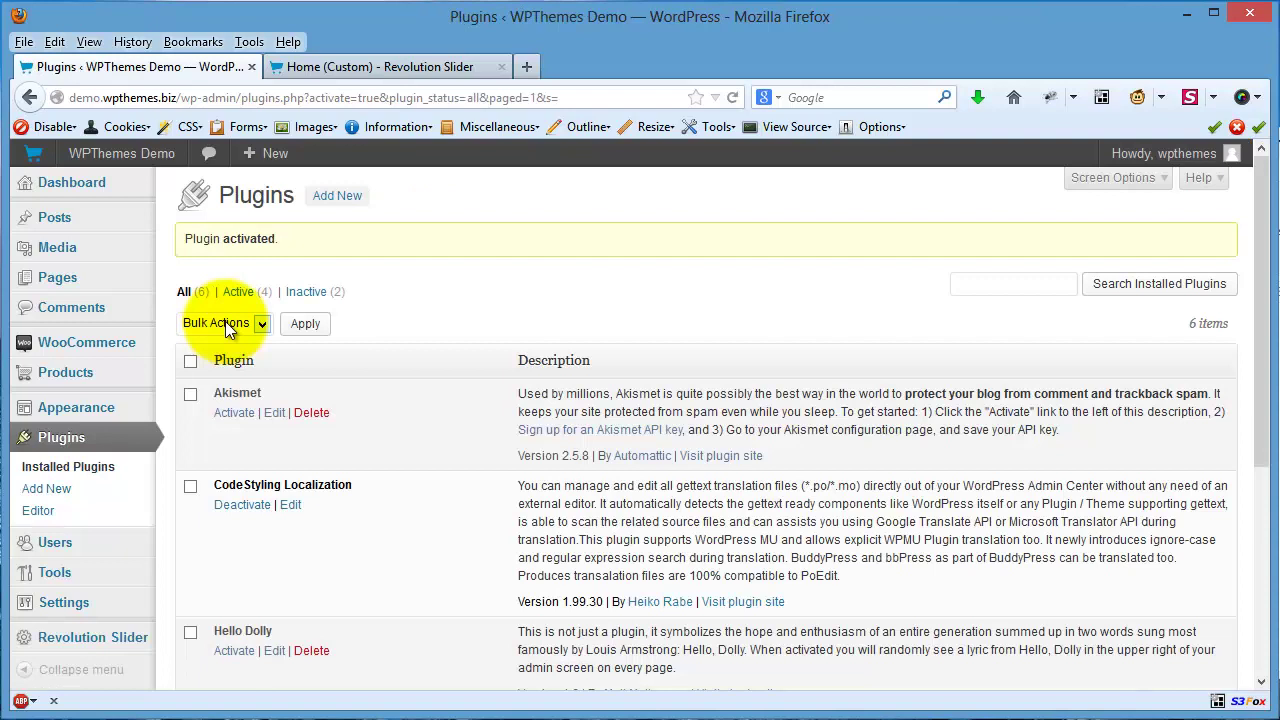
click(142, 640)
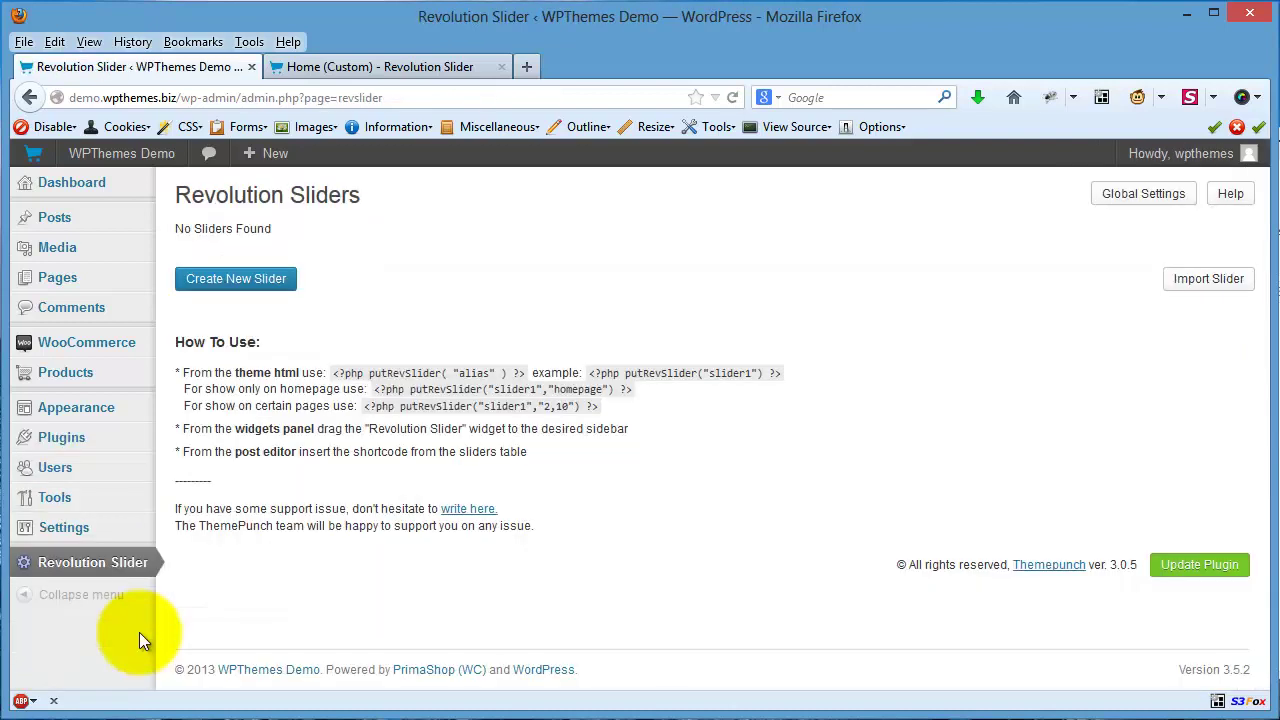
Create a slider titled PrimaShop, alias primashop, with Auto Responsive layout and a 960×350 grid.
drag(284, 232, 176, 231)
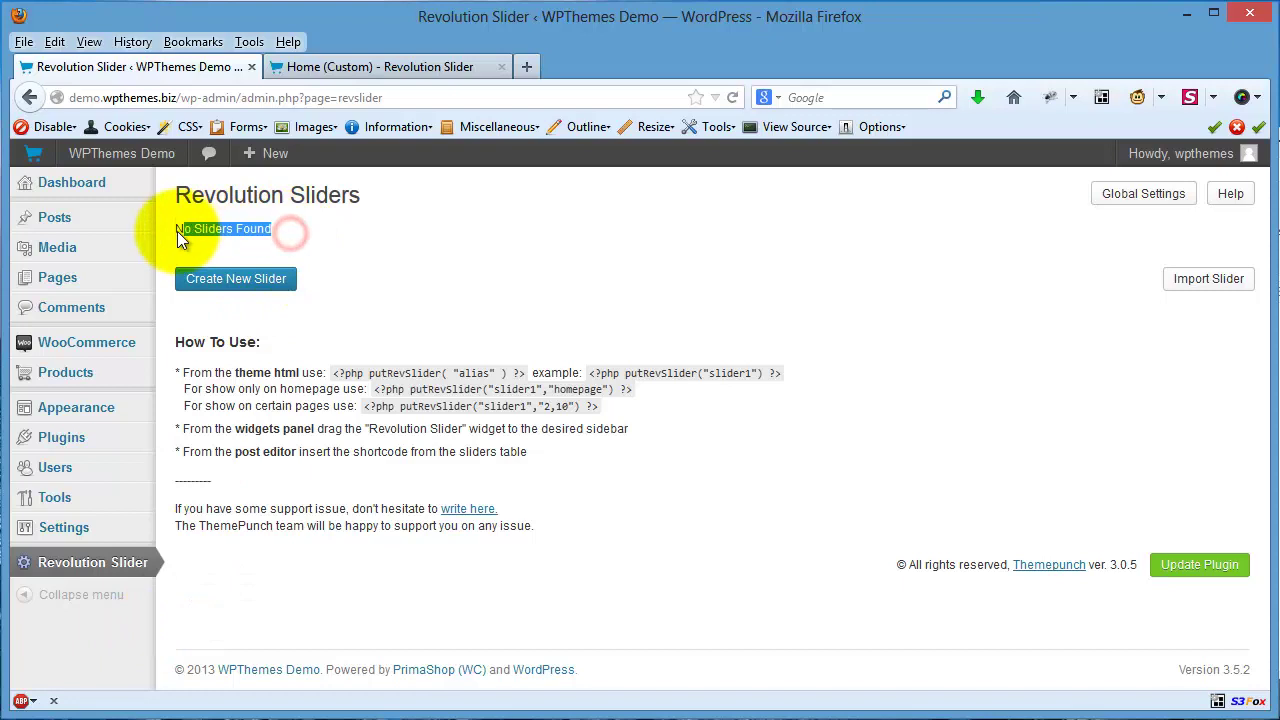
click(349, 231)
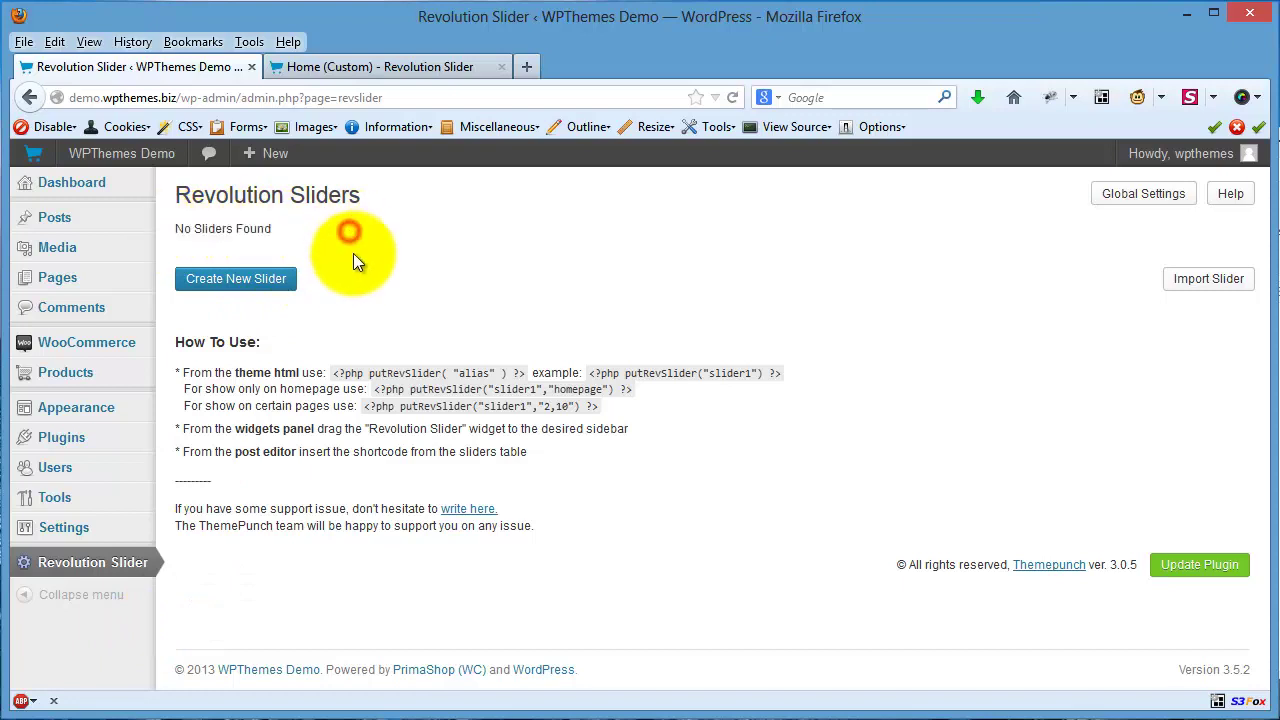
click(266, 281)
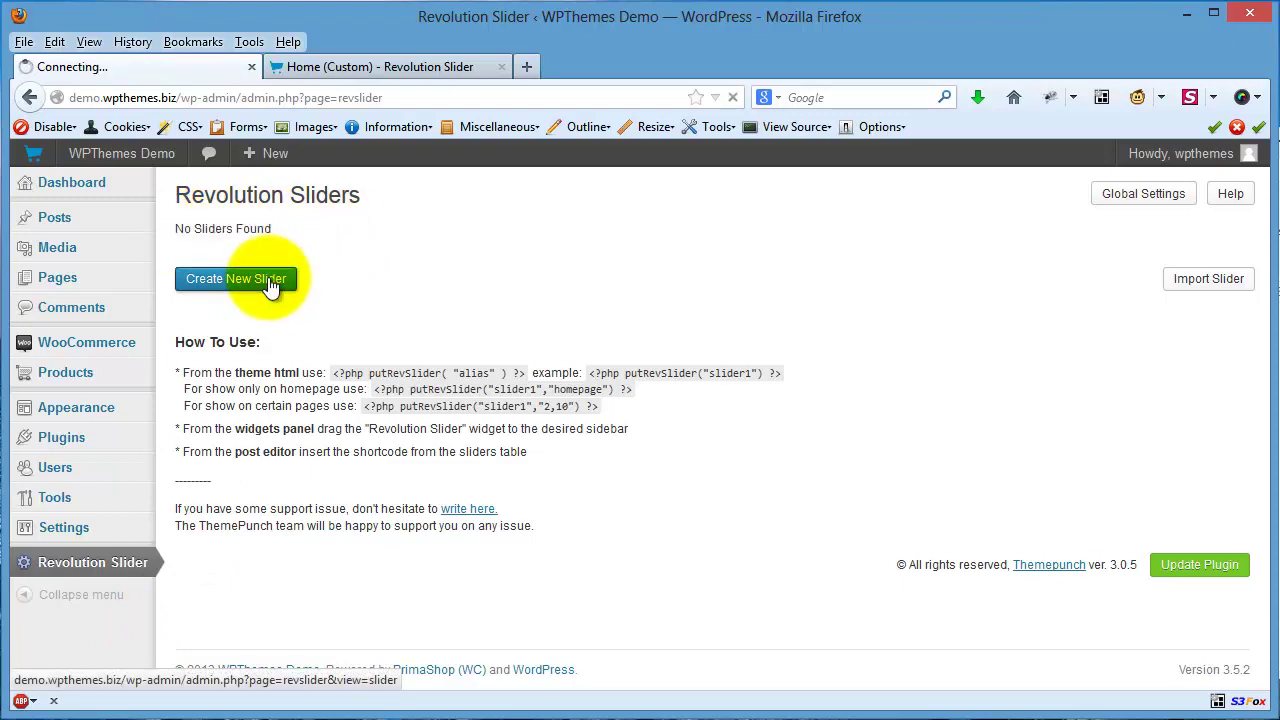
click(432, 253)
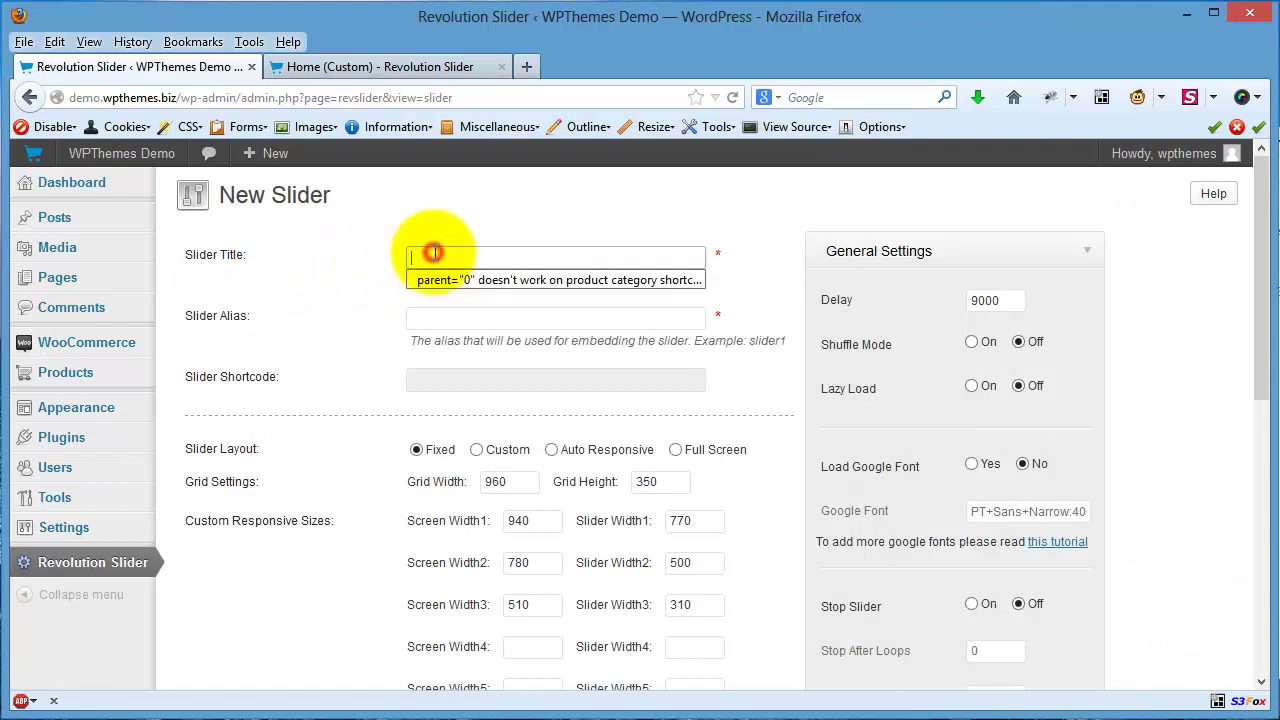
click(435, 253)
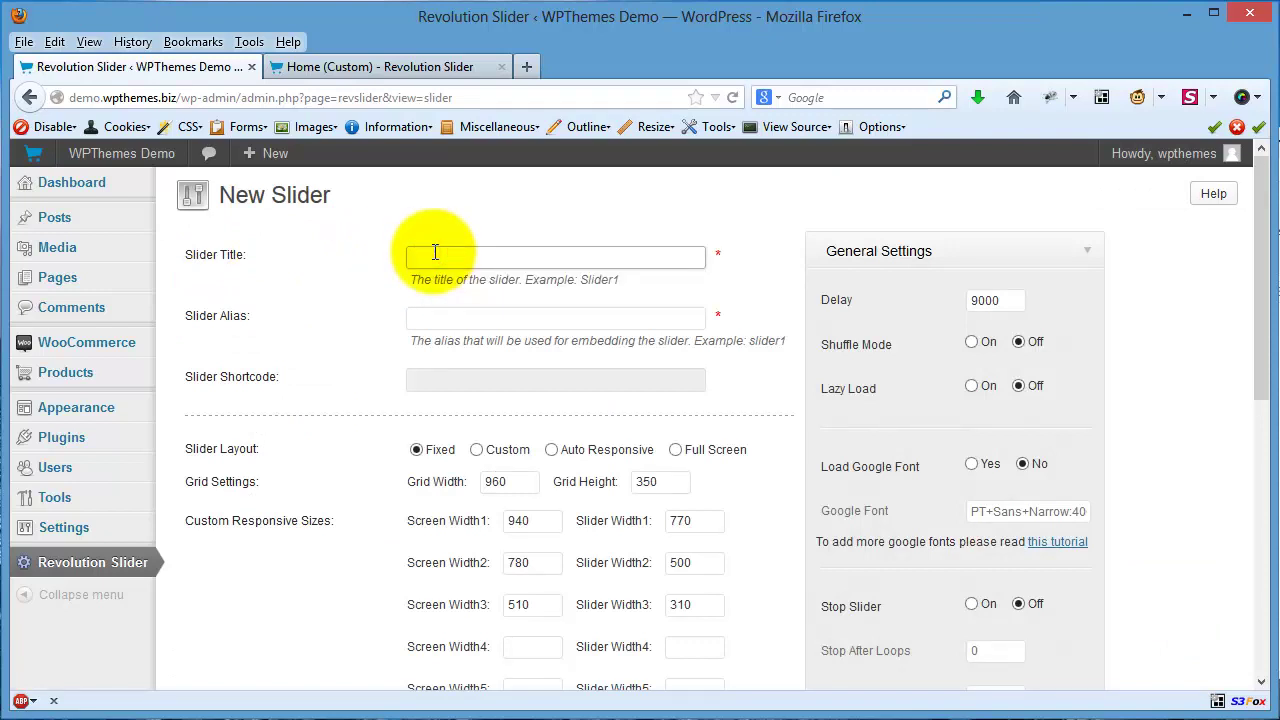
text(Prin)
click(466, 315)
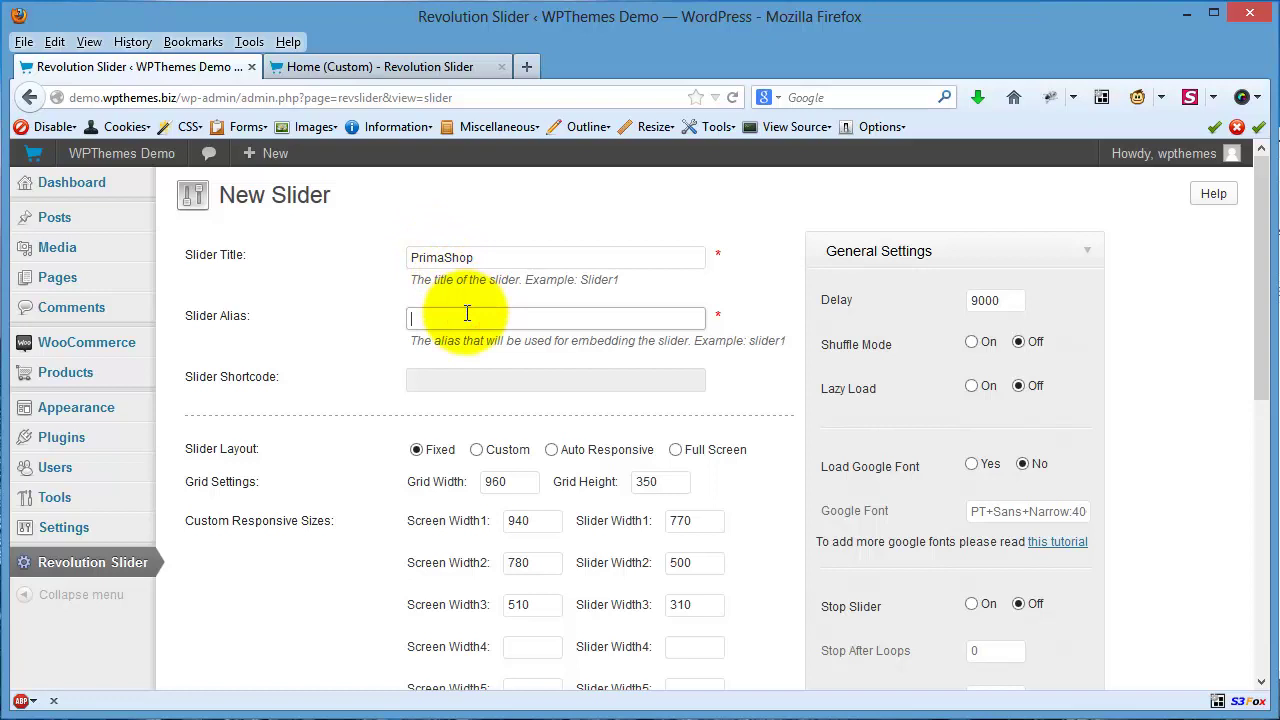
text(primashop)
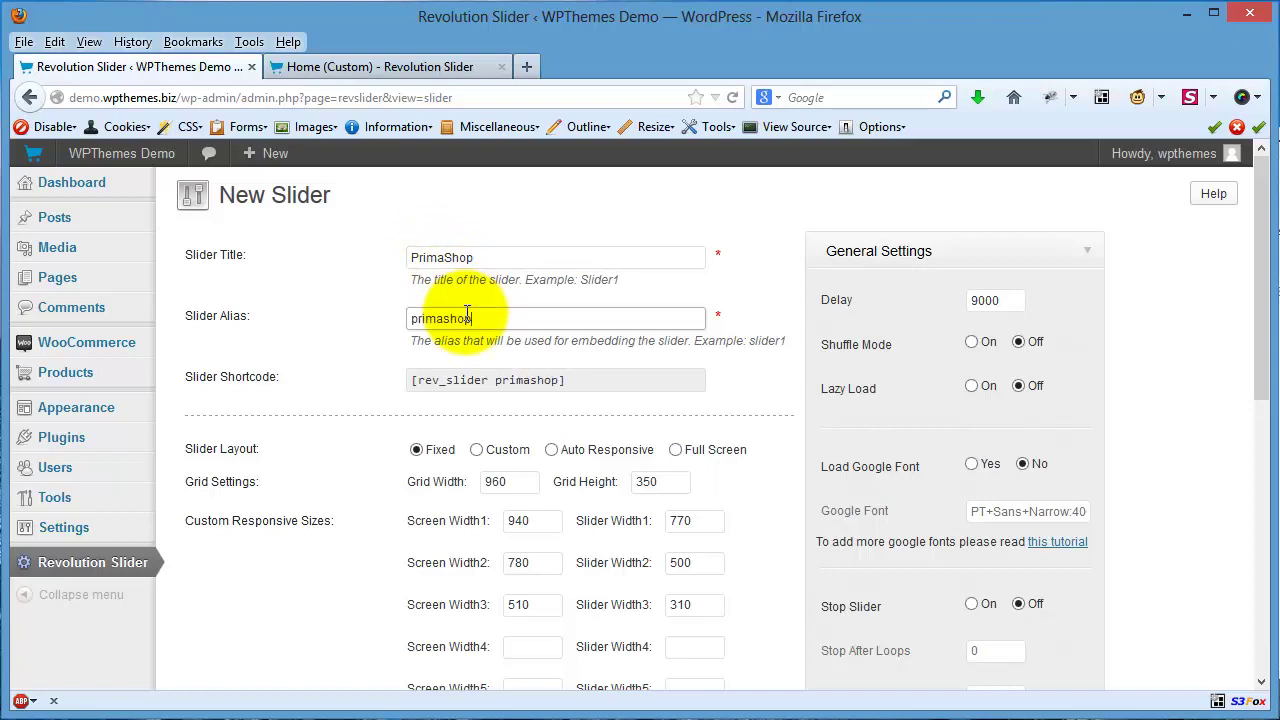
click(612, 352)
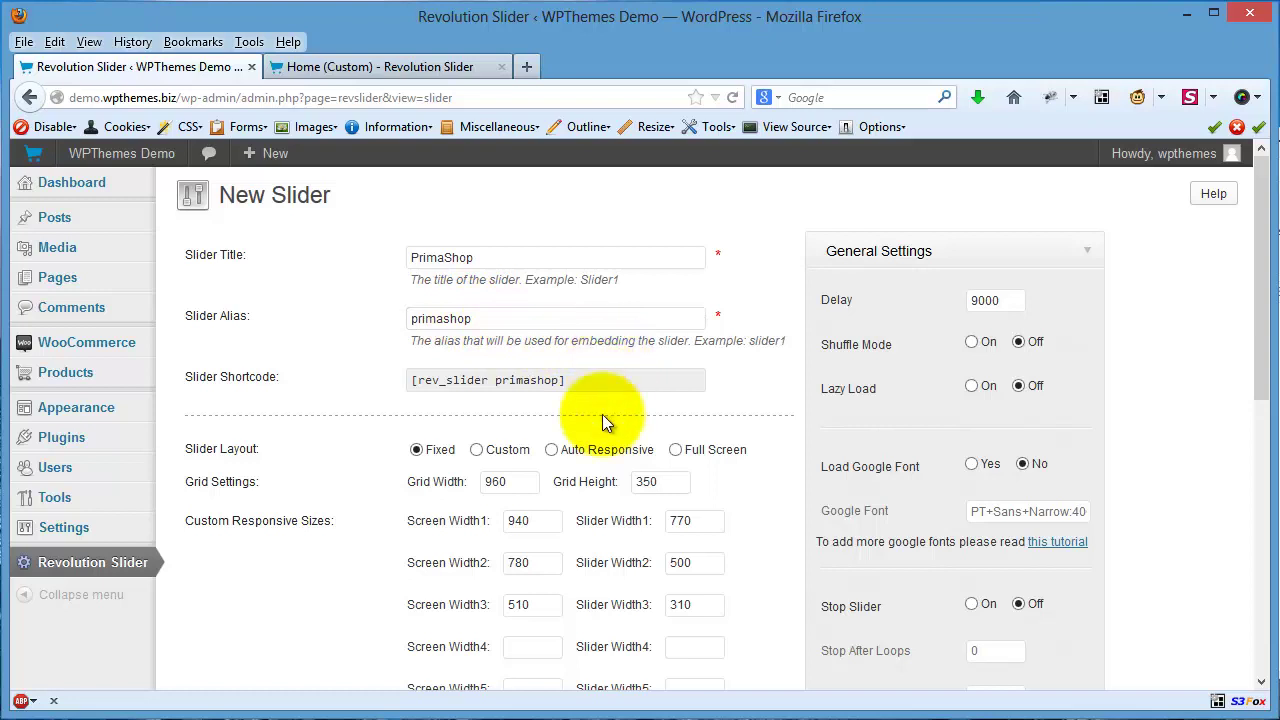
click(553, 452)
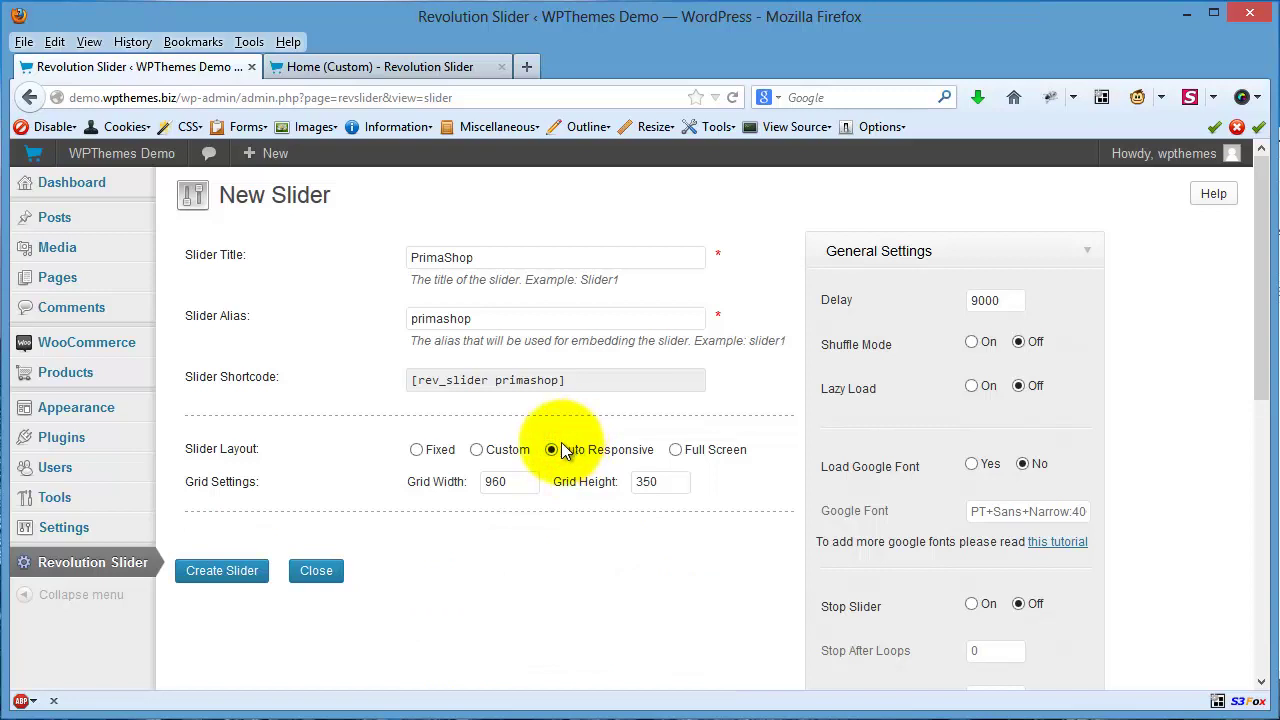
scroll(561, 450, down, 2)
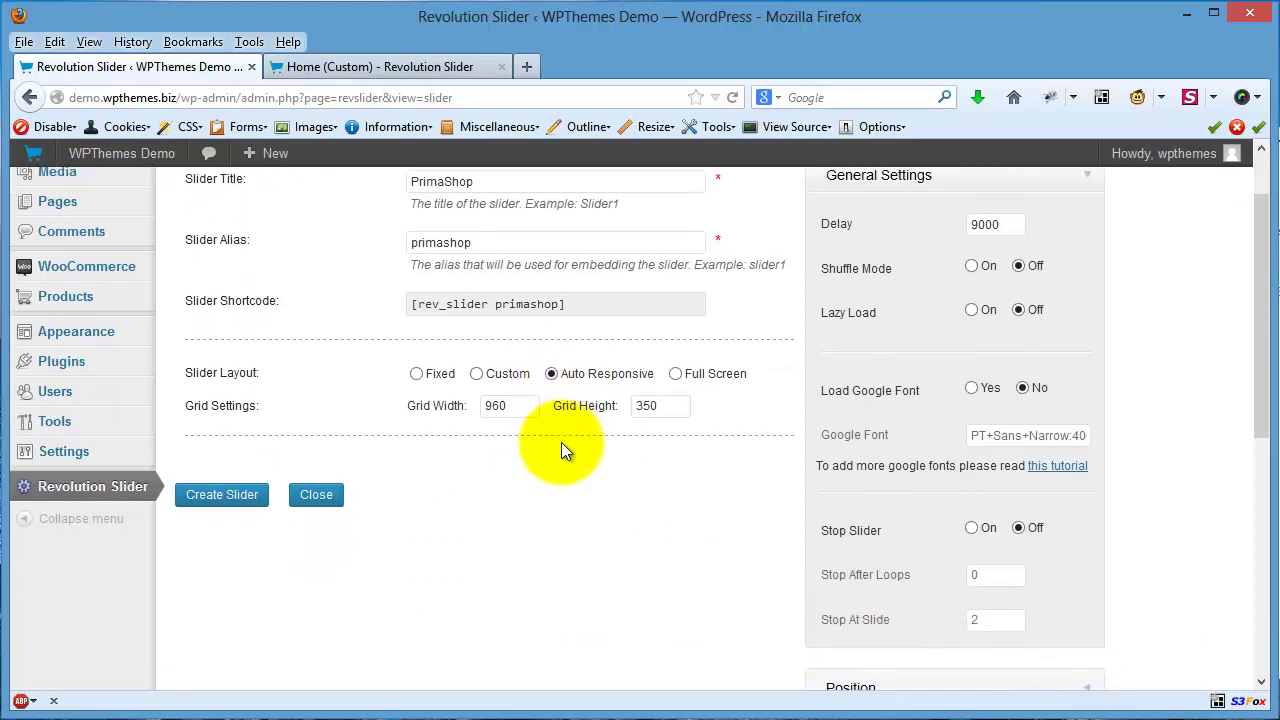
click(246, 503)
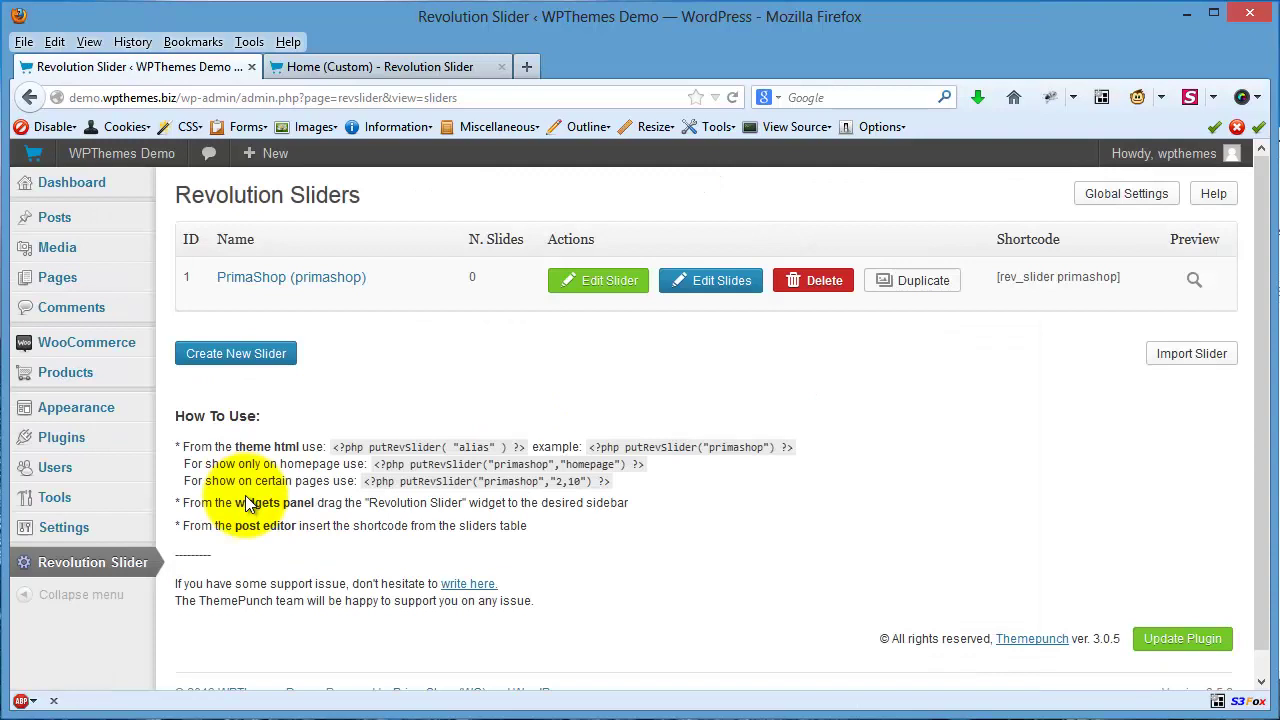
Open the PrimaShop slider's settings, expand Import / Export, and switch to the 01_Revolution_Slider folder.
key(alt+Tab)
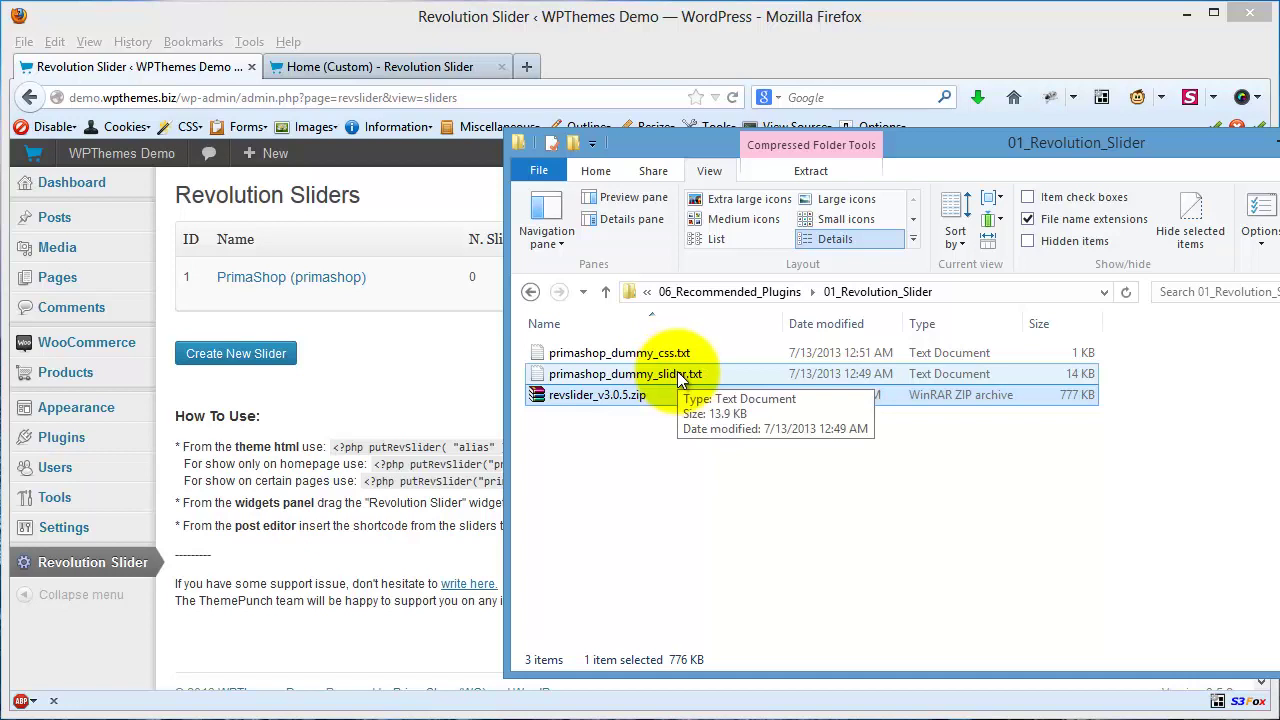
click(459, 372)
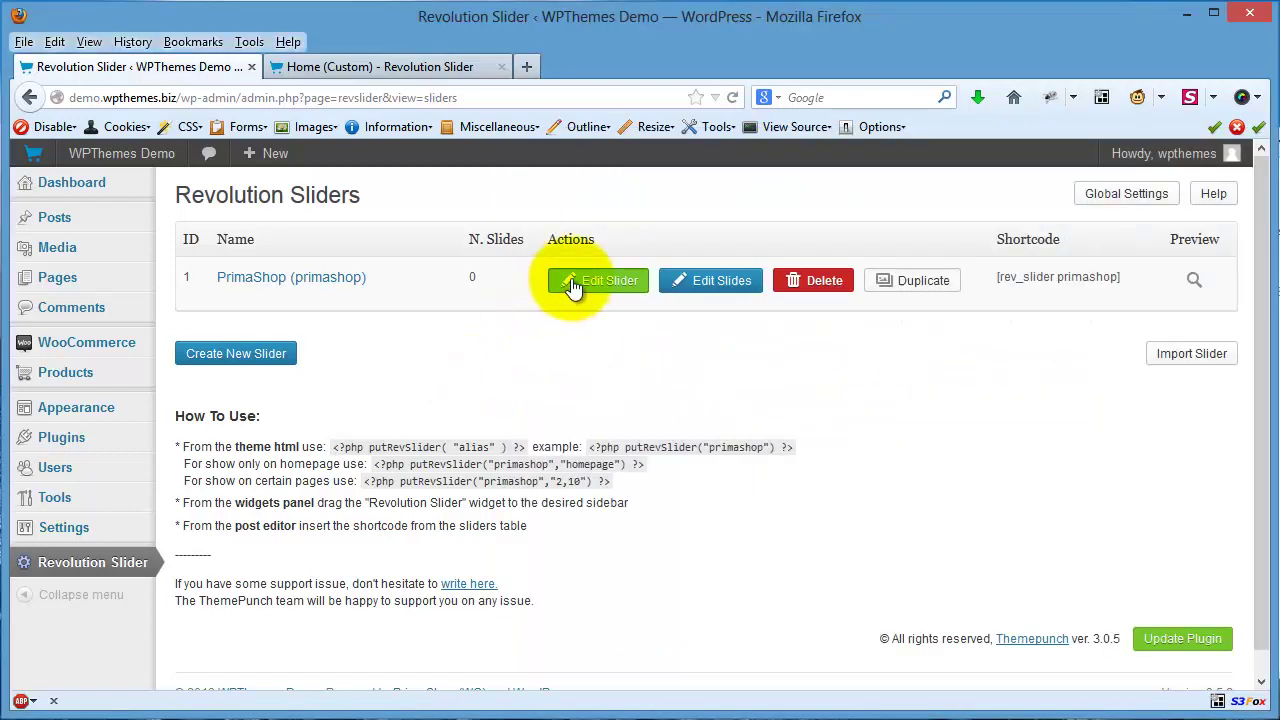
click(573, 283)
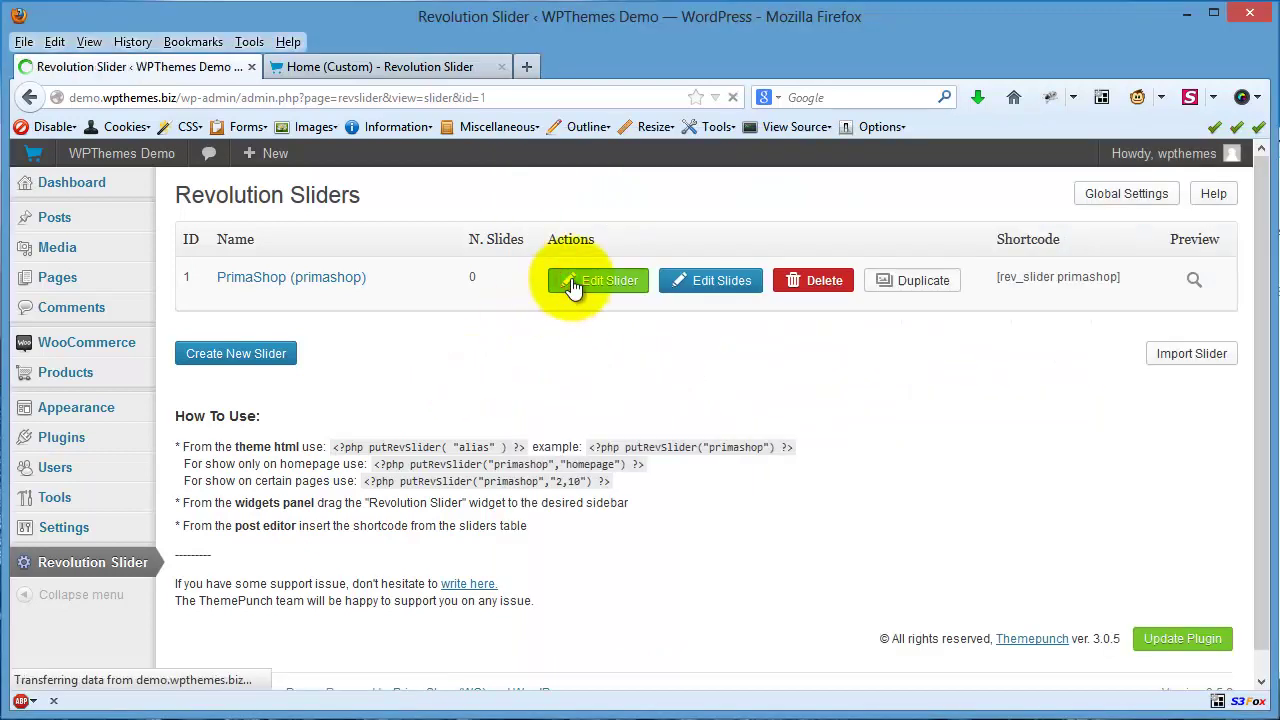
scroll(571, 278, down, 5)
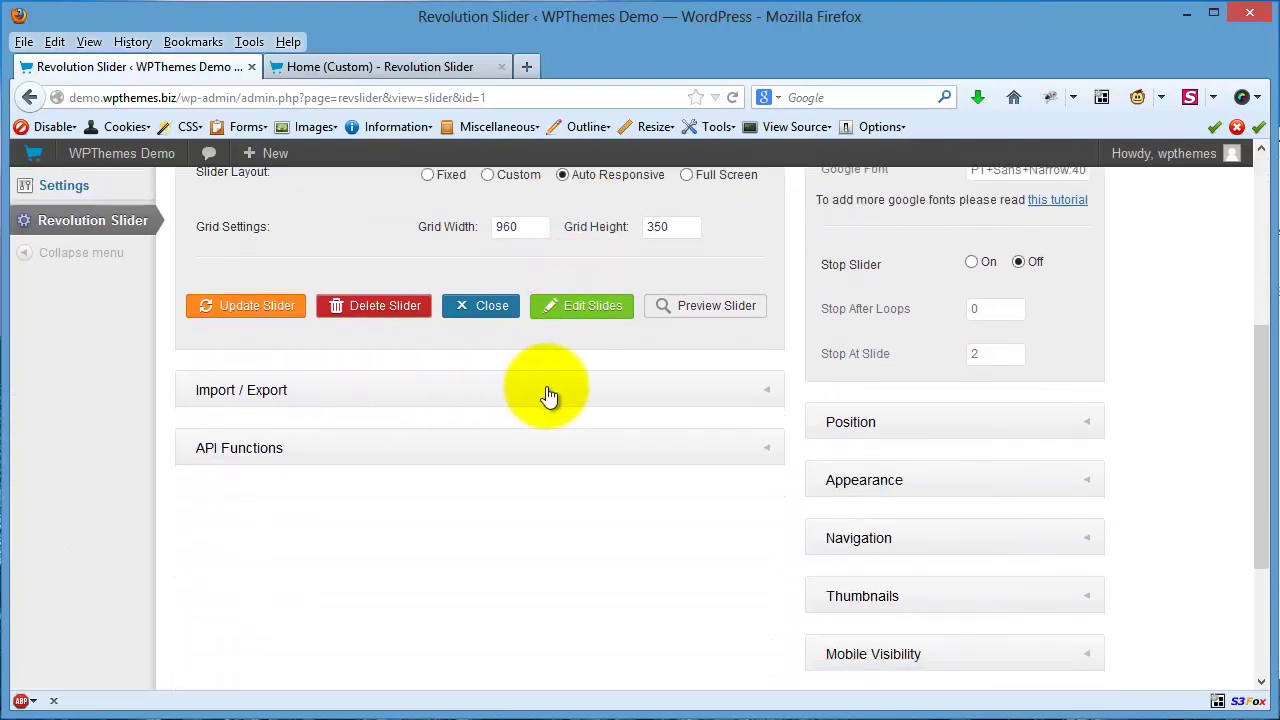
click(770, 390)
scroll(775, 398, down, 1)
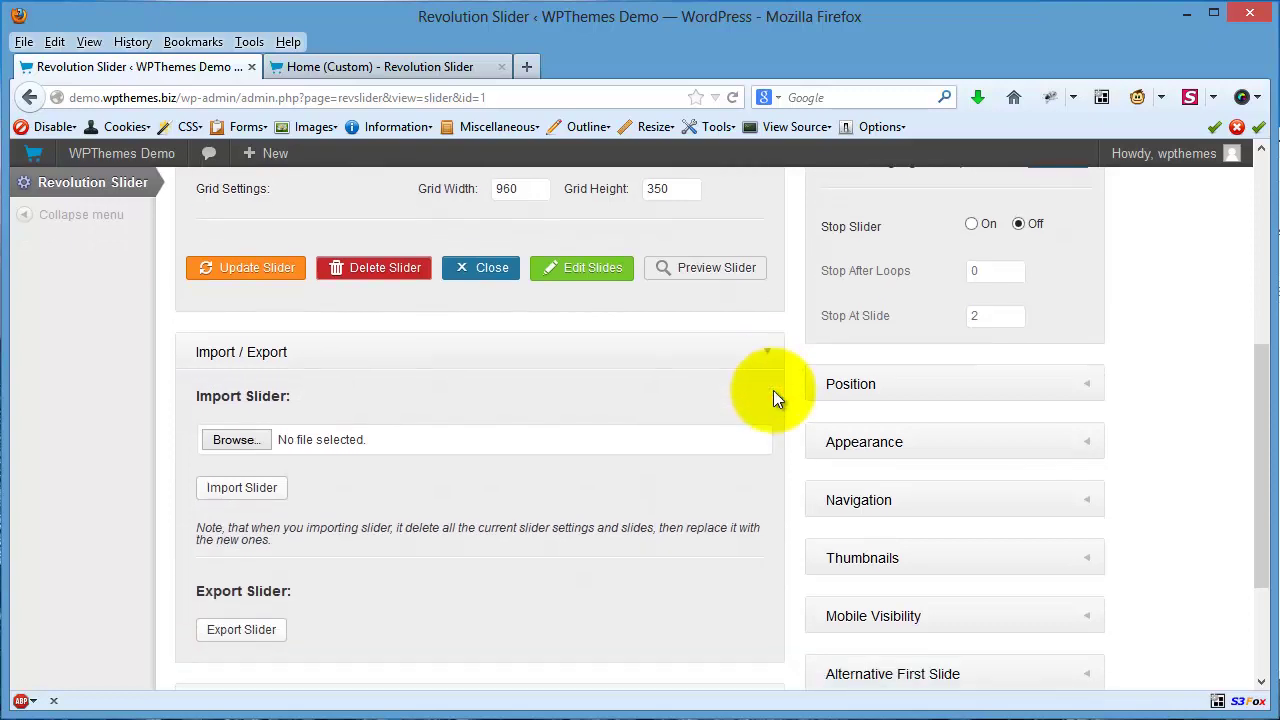
scroll(773, 392, down, 1)
scroll(582, 405, down, 1)
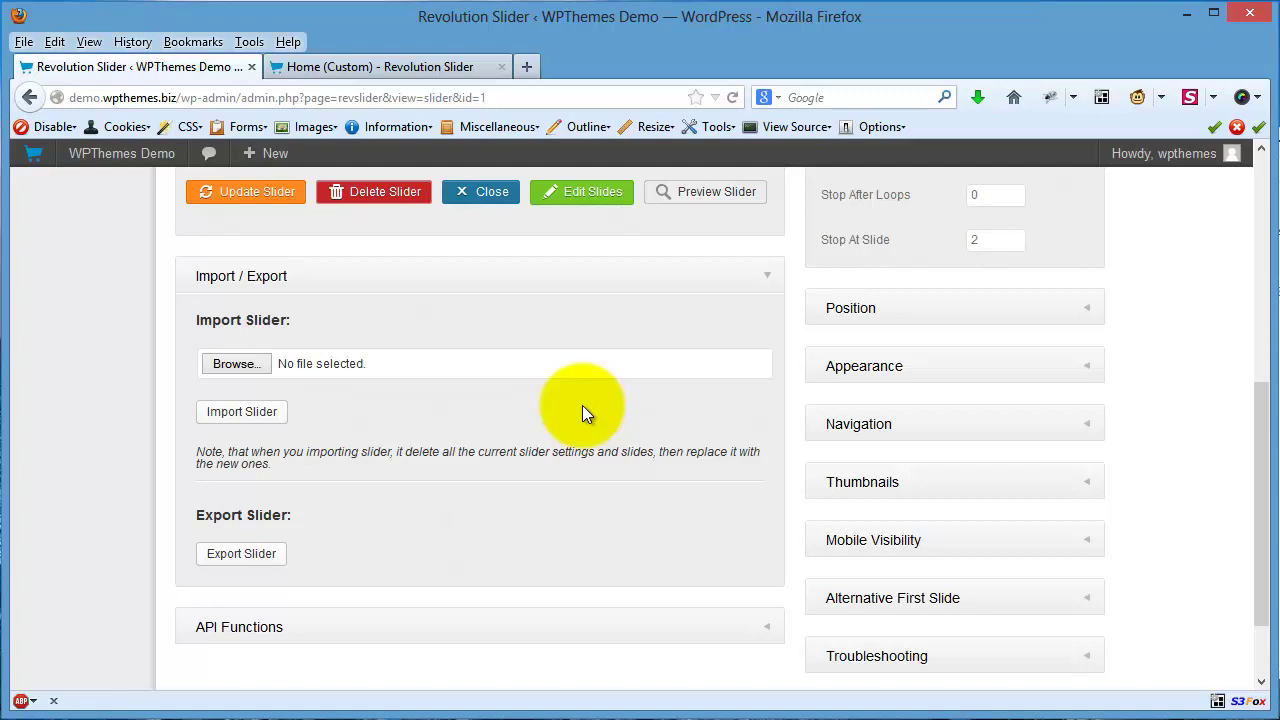
key(alt+Tab)
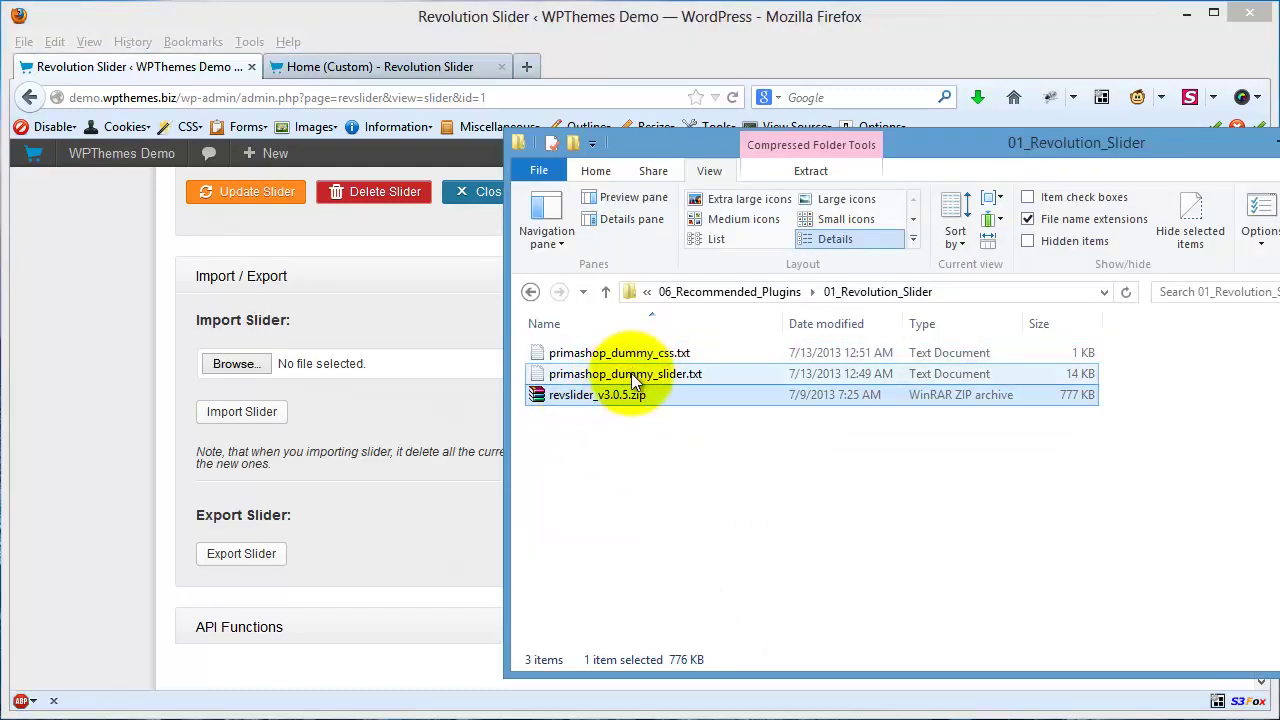
Import primashop_dummy_slider.txt into the PrimaShop slider, changing its grid to 960×450.
click(670, 376)
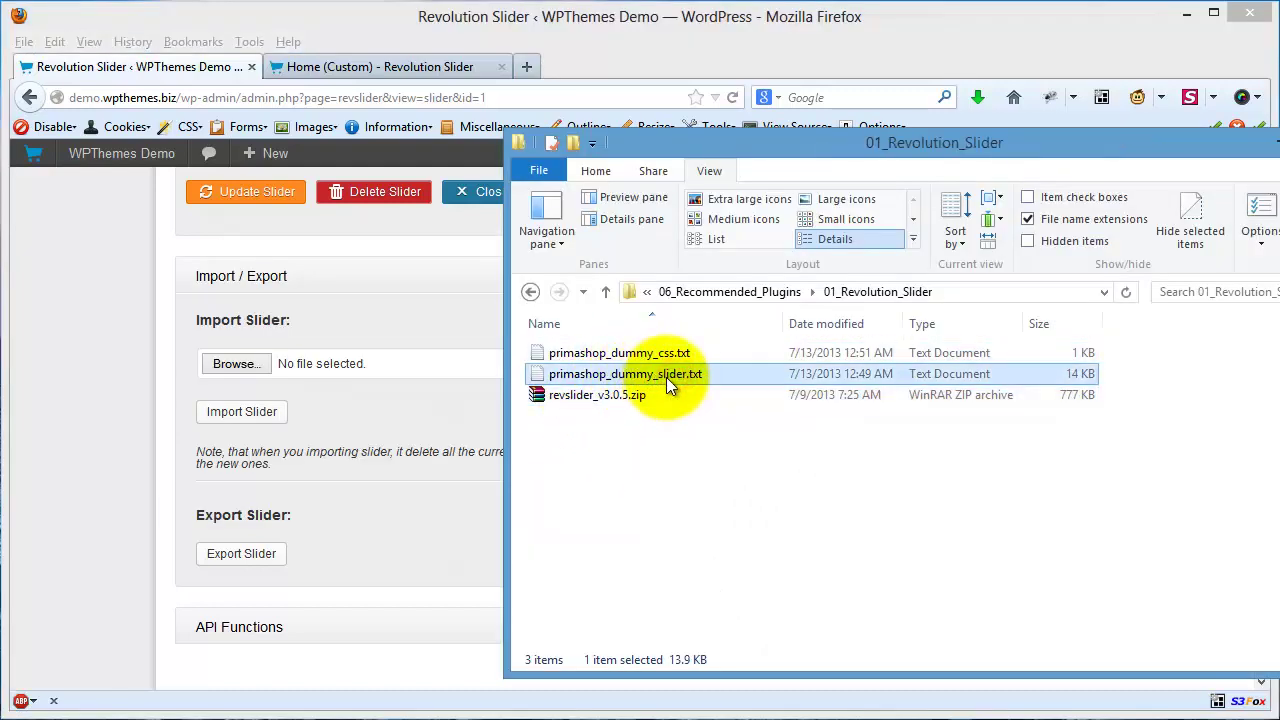
drag(666, 377, 293, 360)
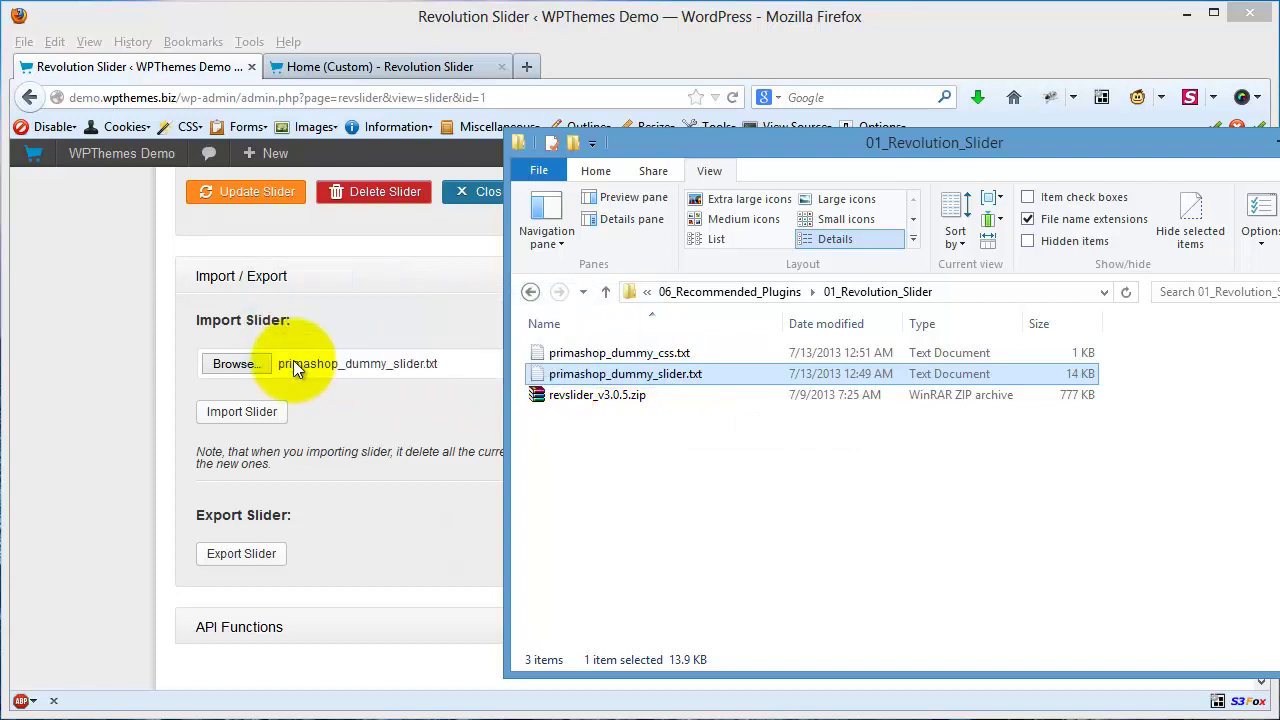
click(384, 417)
click(265, 421)
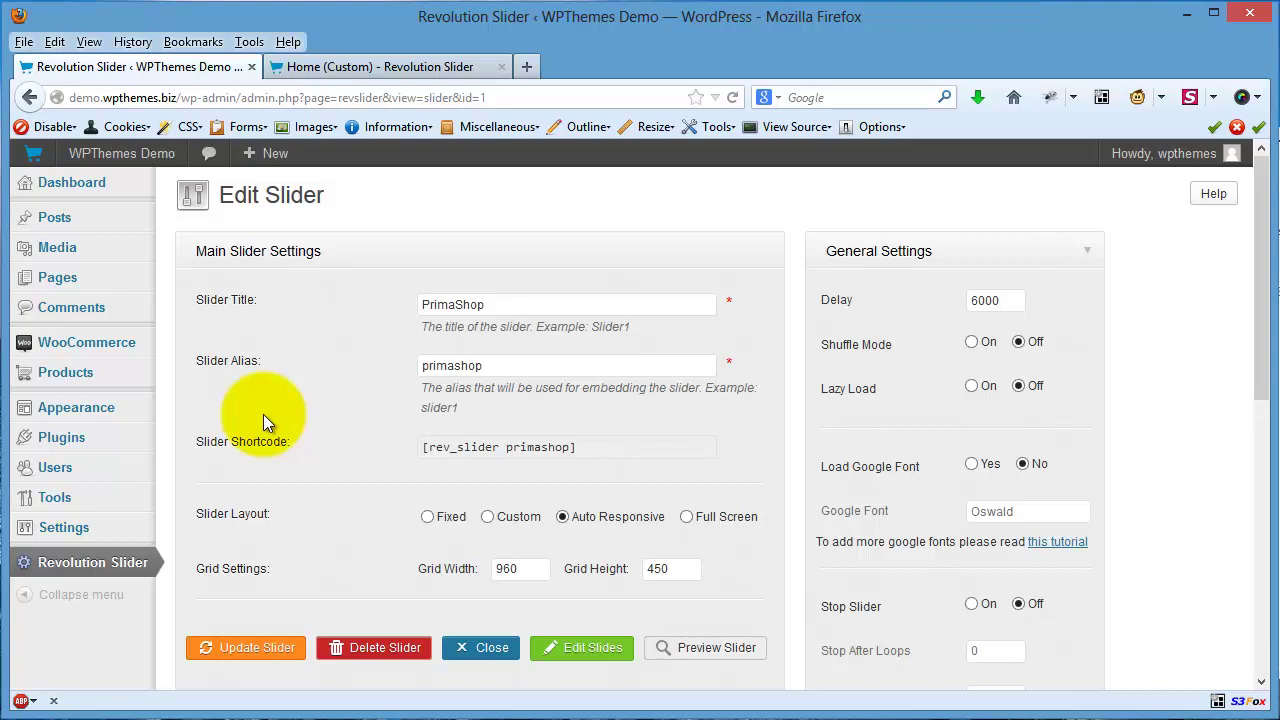
click(386, 67)
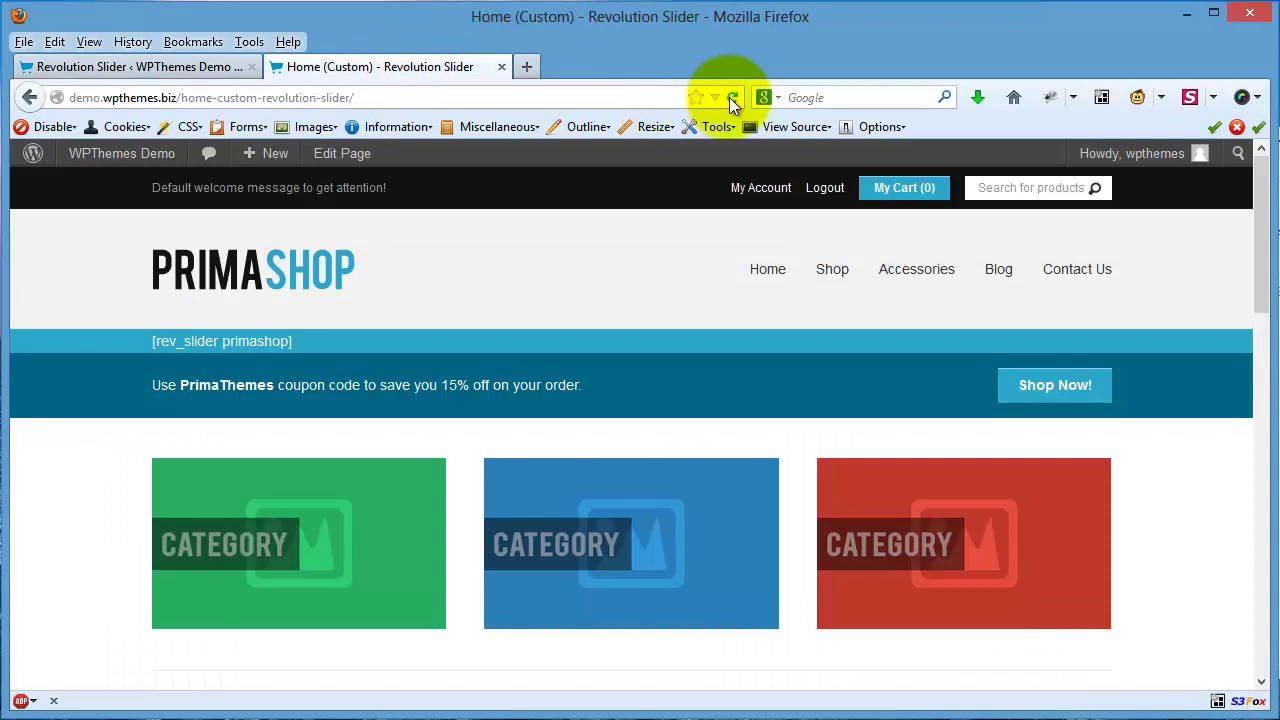
Reload the Home (Custom) page so the PrimaShop slider renders with its AWESOME FEATURES text.
drag(319, 340, 151, 340)
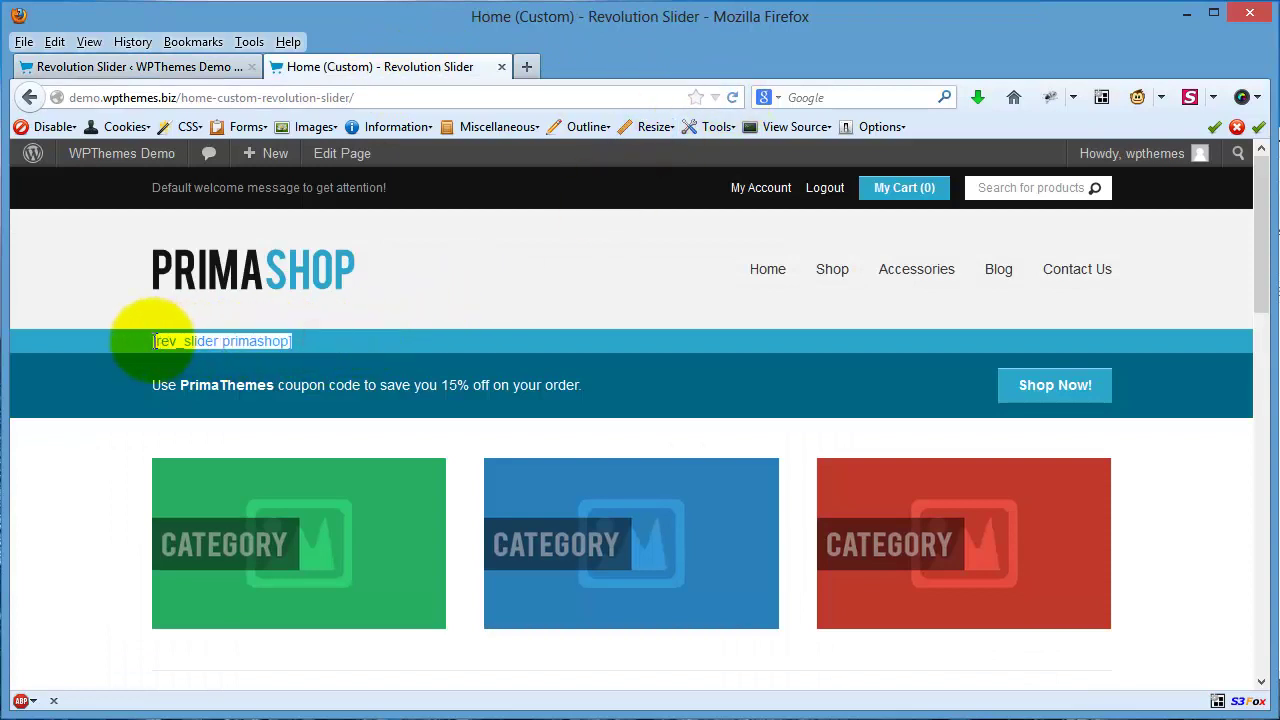
click(732, 98)
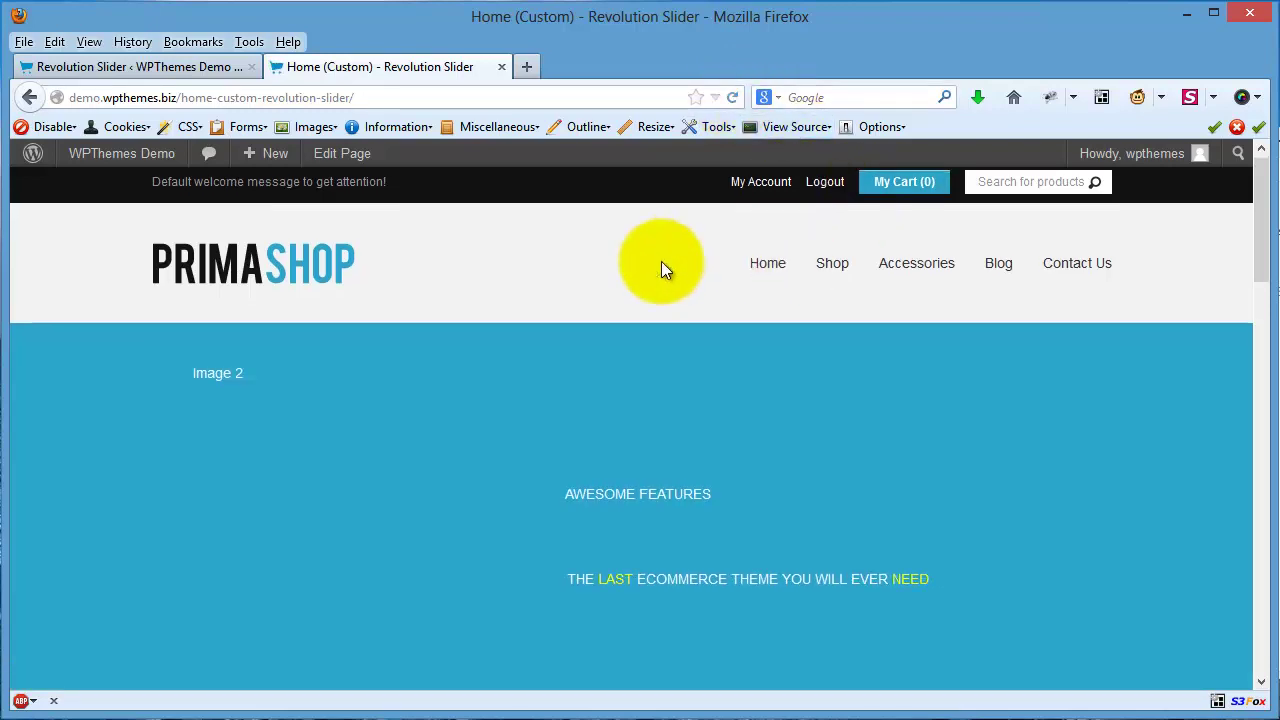
scroll(661, 261, down, 2)
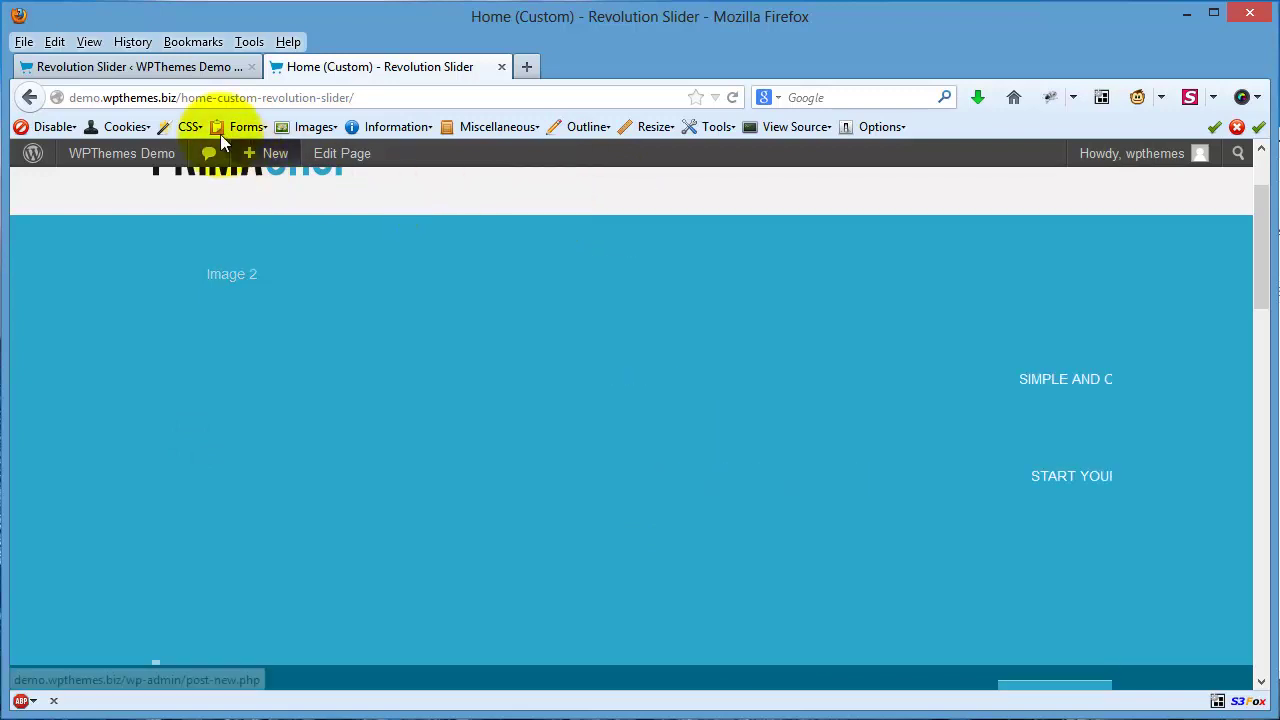
Open the AWESOME FEATURES slide in the editor and scroll to its layers, including the empty Image 2.
click(178, 67)
scroll(680, 410, down, 2)
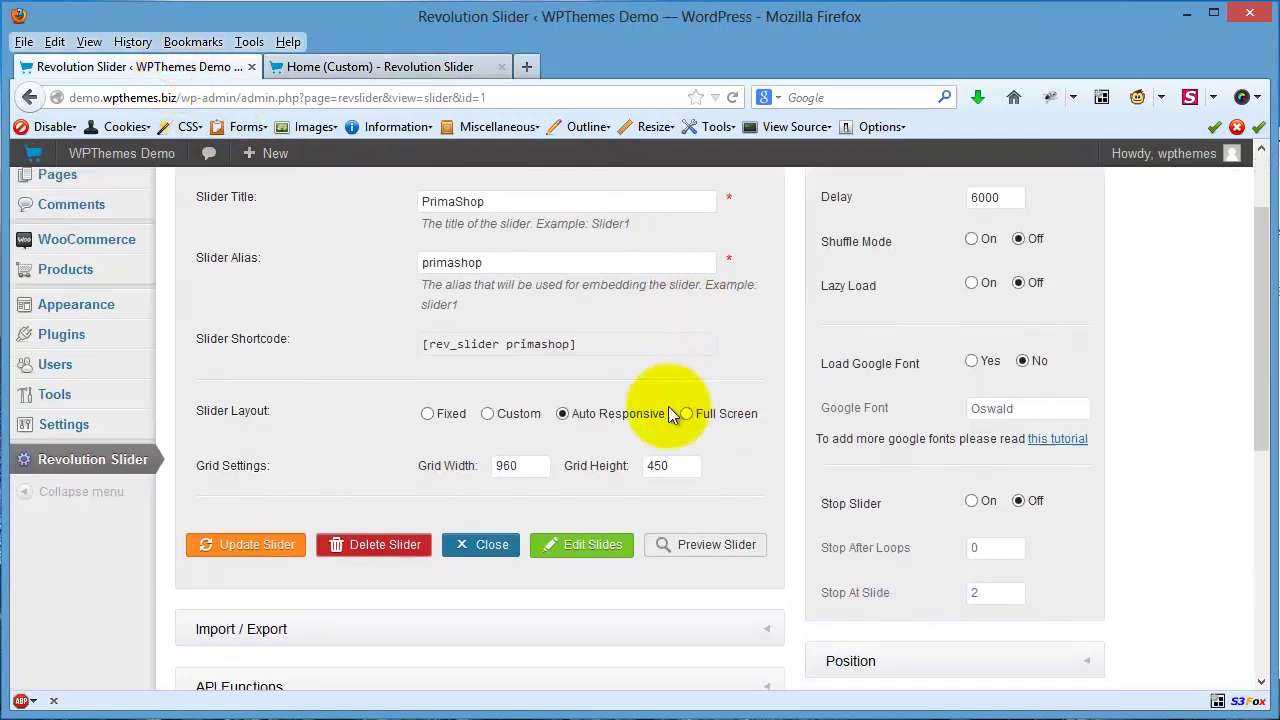
click(593, 535)
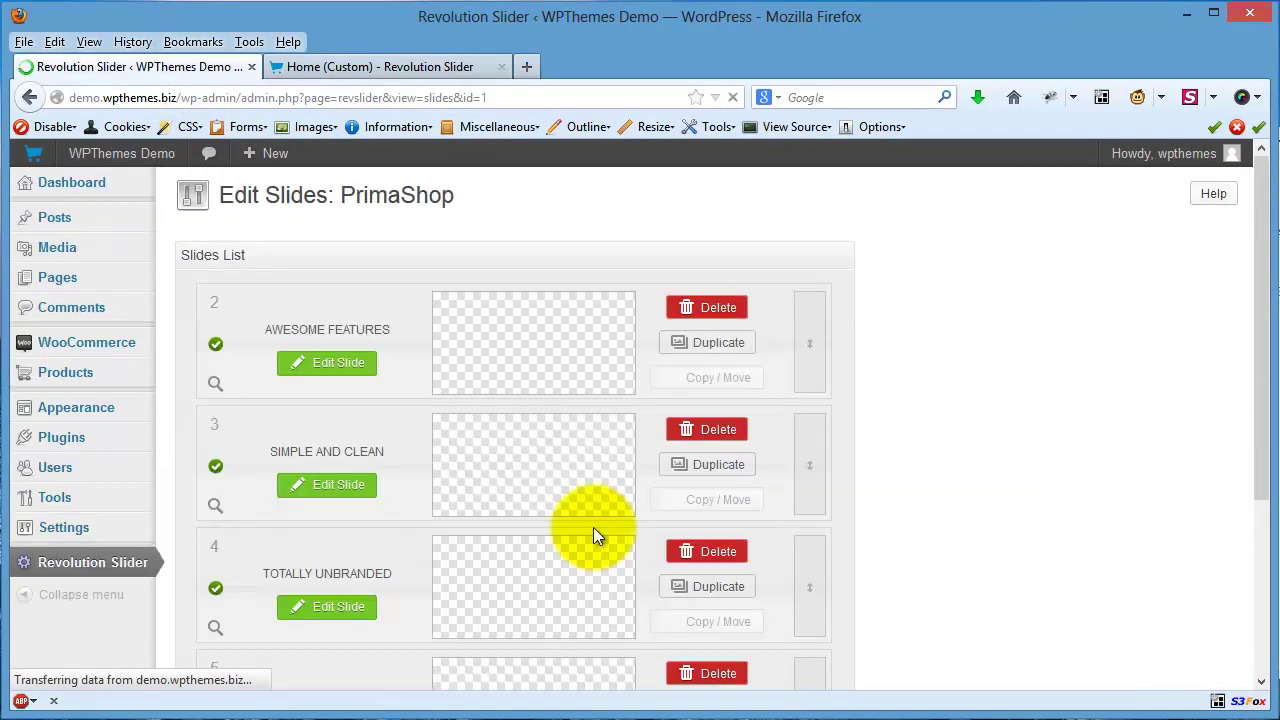
click(337, 364)
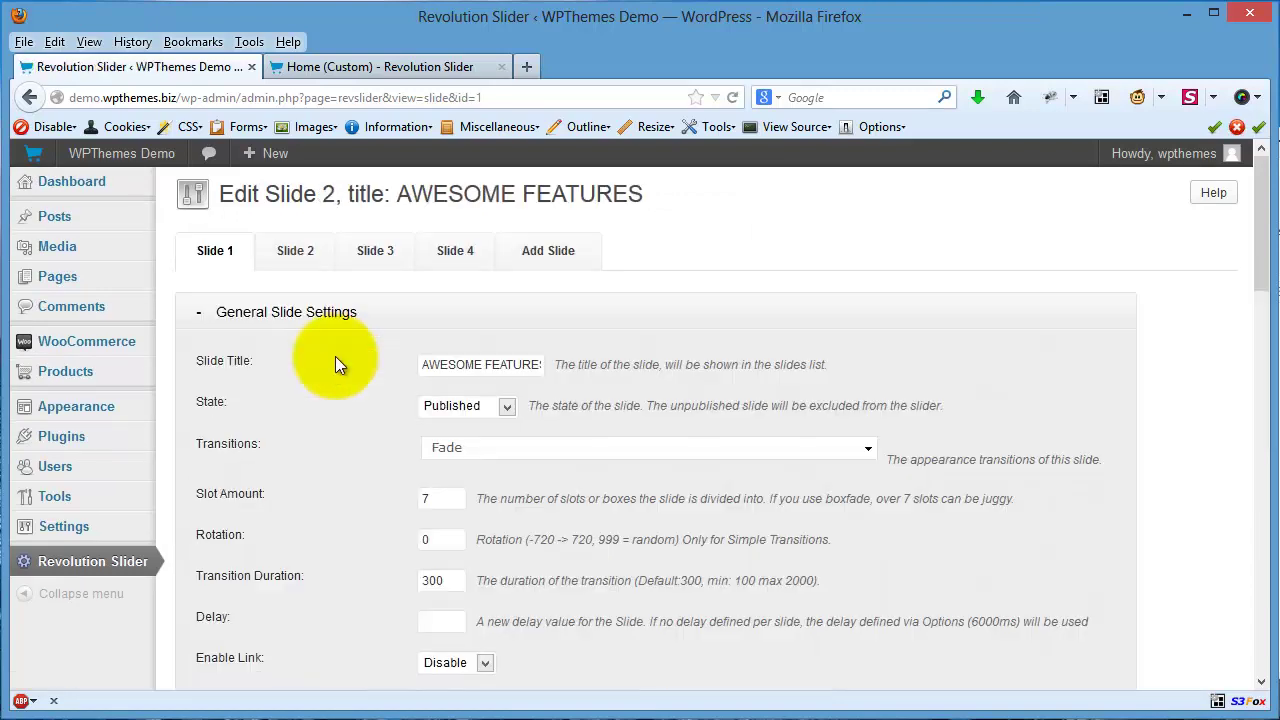
scroll(337, 366, down, 5)
scroll(335, 356, down, 5)
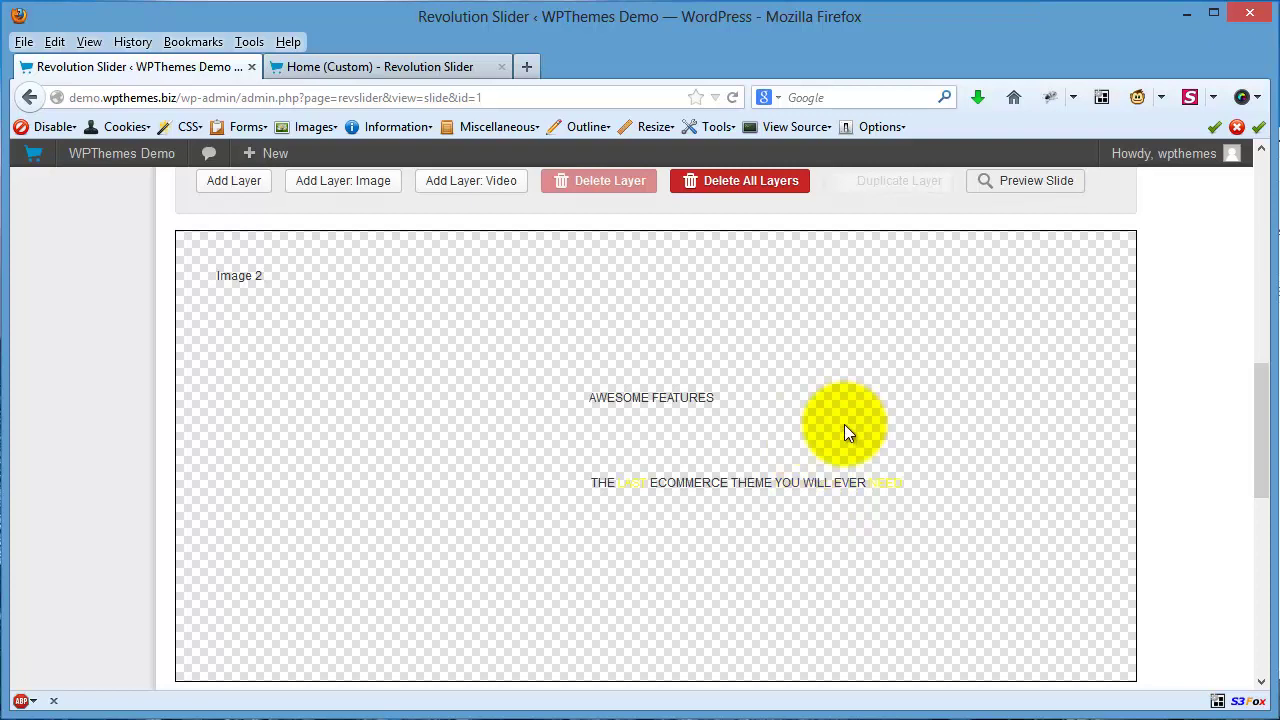
scroll(844, 426, down, 4)
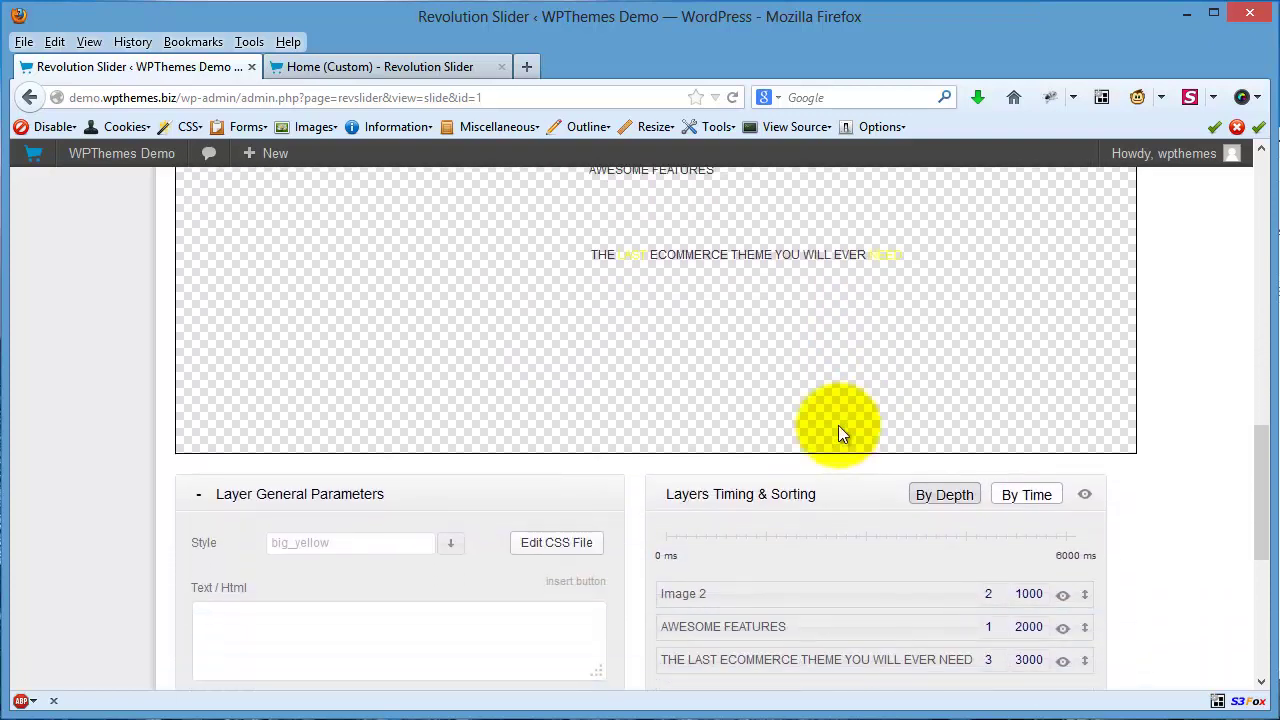
Open the captions.css editor from the layer parameters, then switch to the 01_Revolution_Slider folder.
click(556, 549)
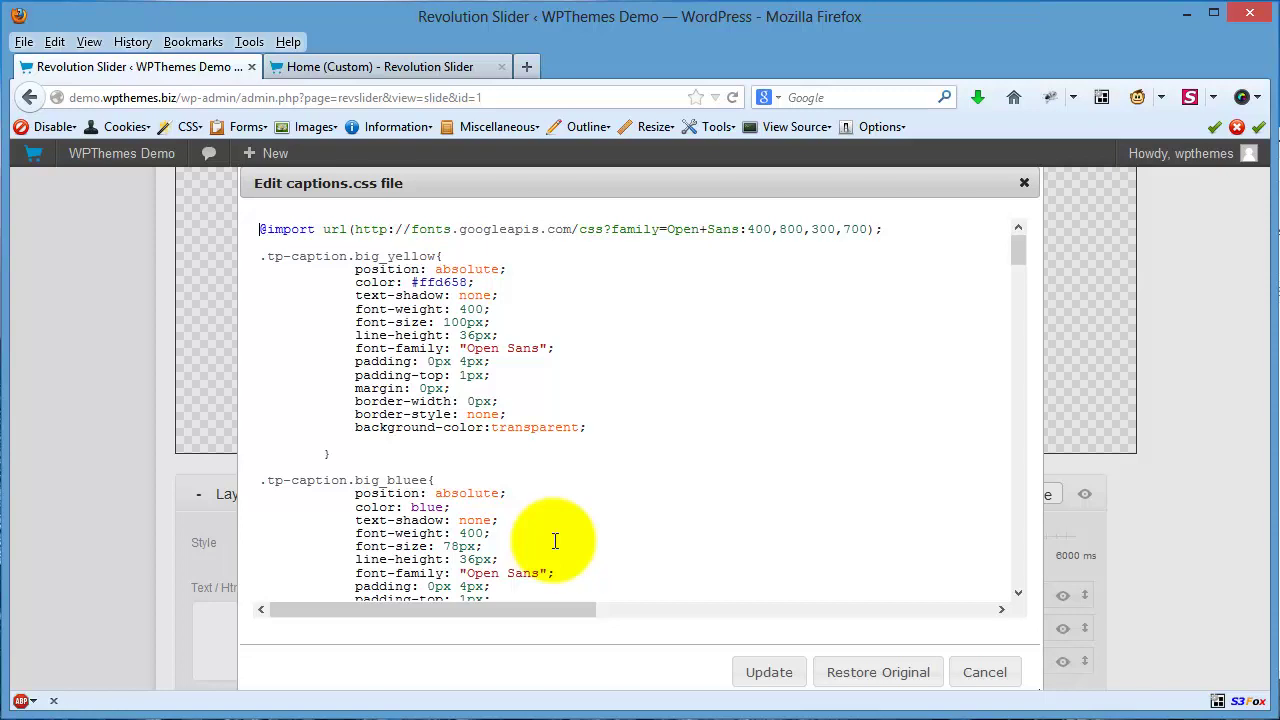
key(alt+Tab)
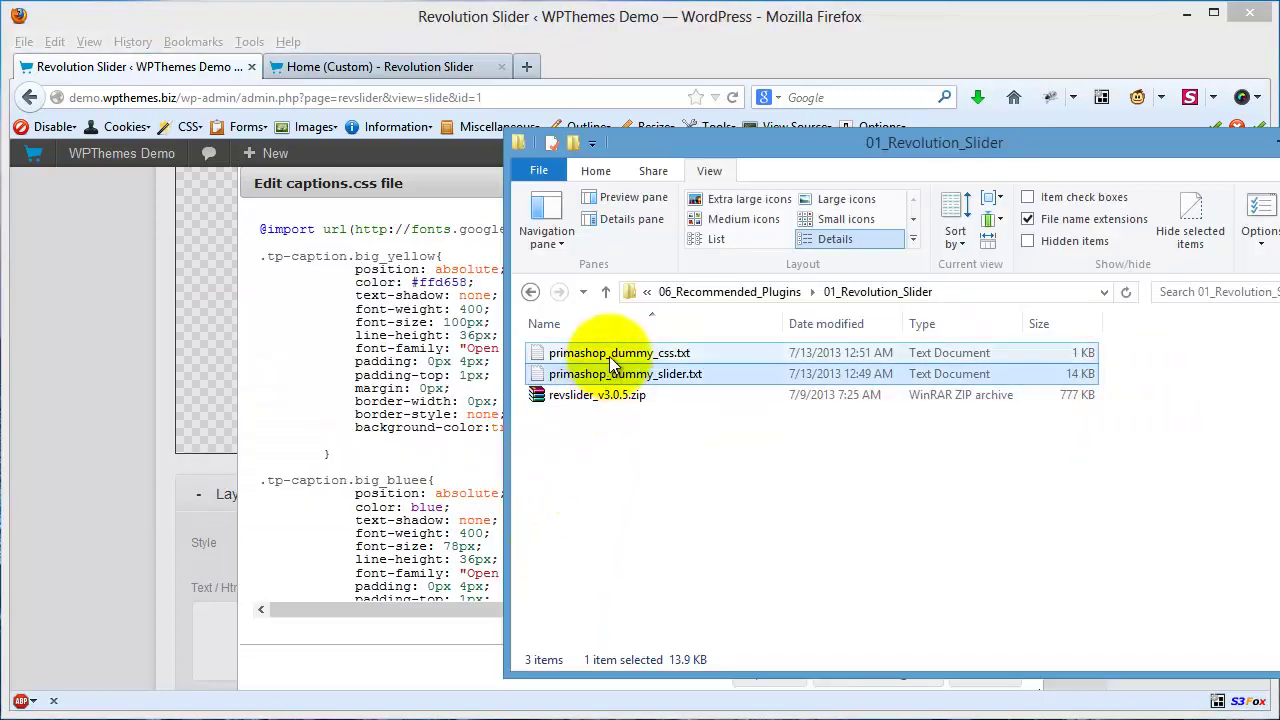
Open primashop_dummy_css.txt in Notepad and select its Oswald import and prima_heading/prima_subheading rules to copy.
double_click(609, 356)
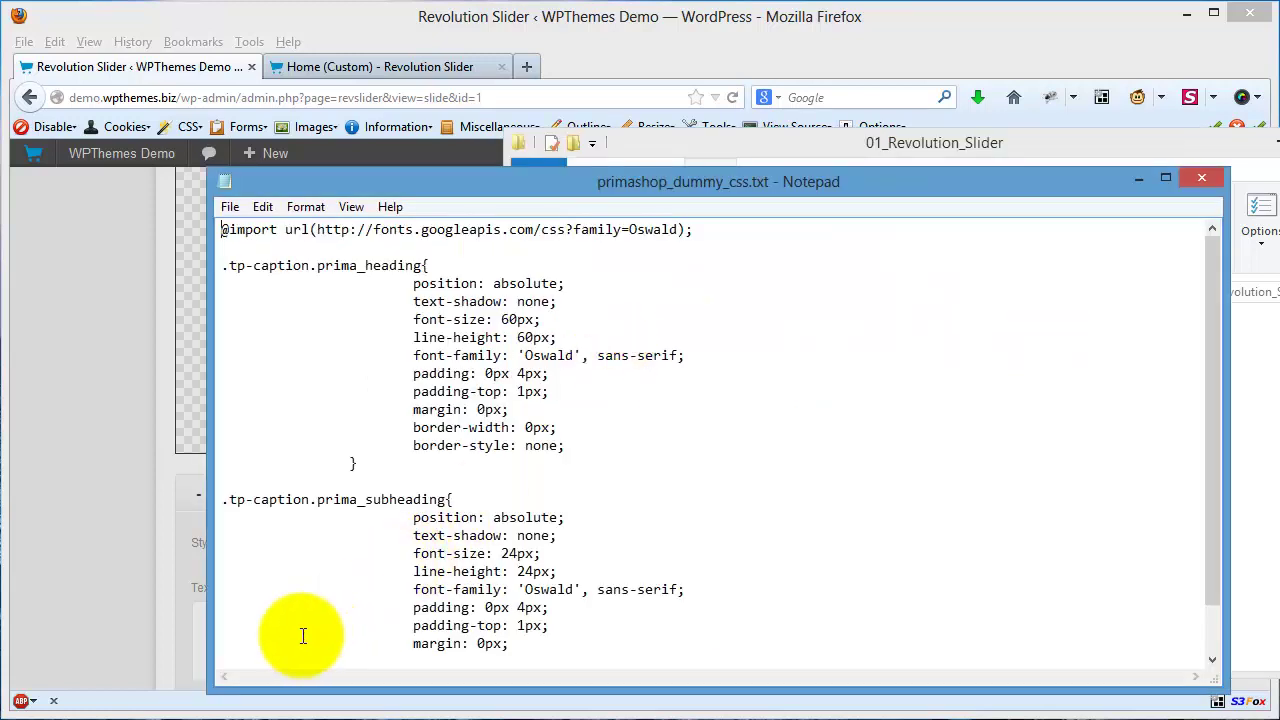
scroll(480, 648, down, 1)
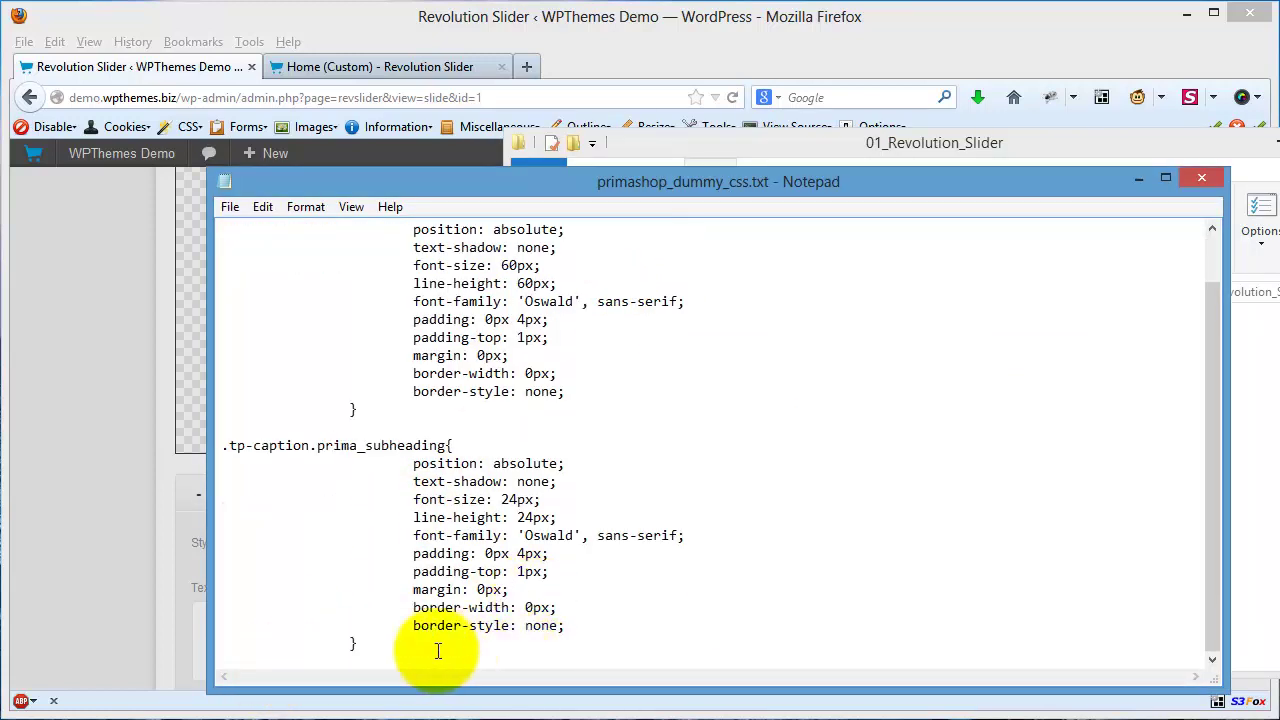
drag(400, 651, 224, 196)
key(ctrl+c)
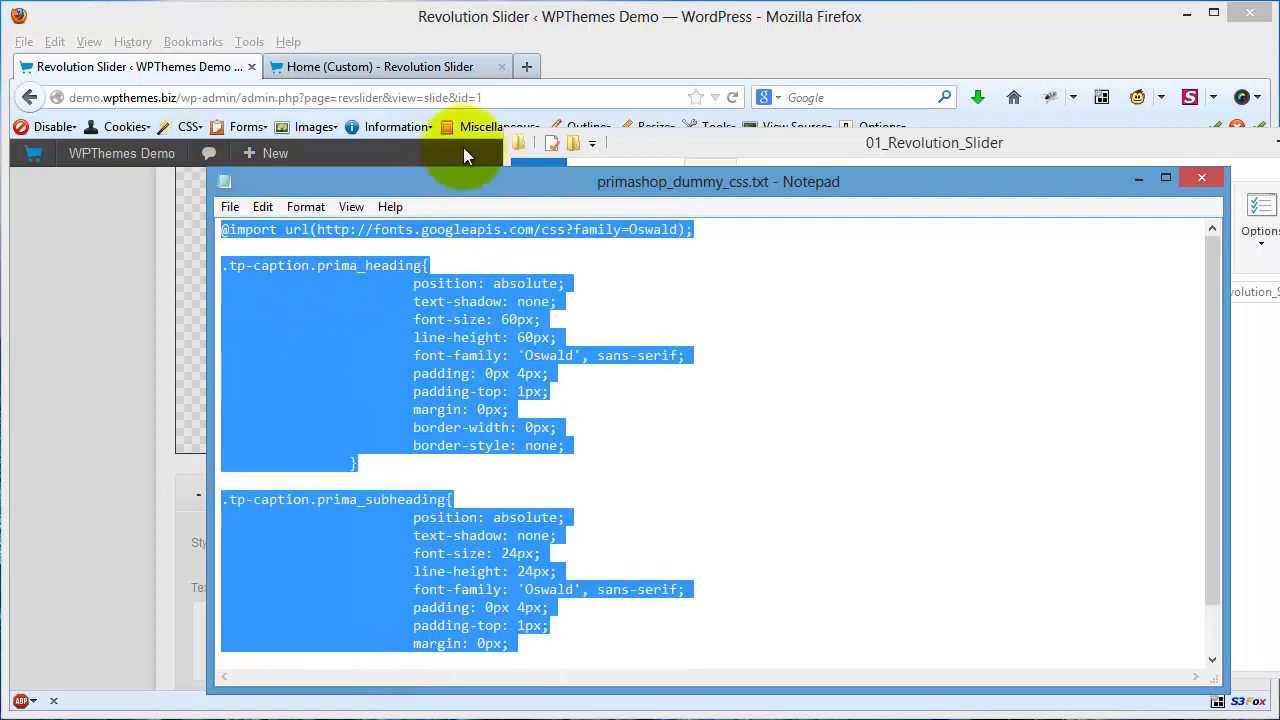
click(553, 73)
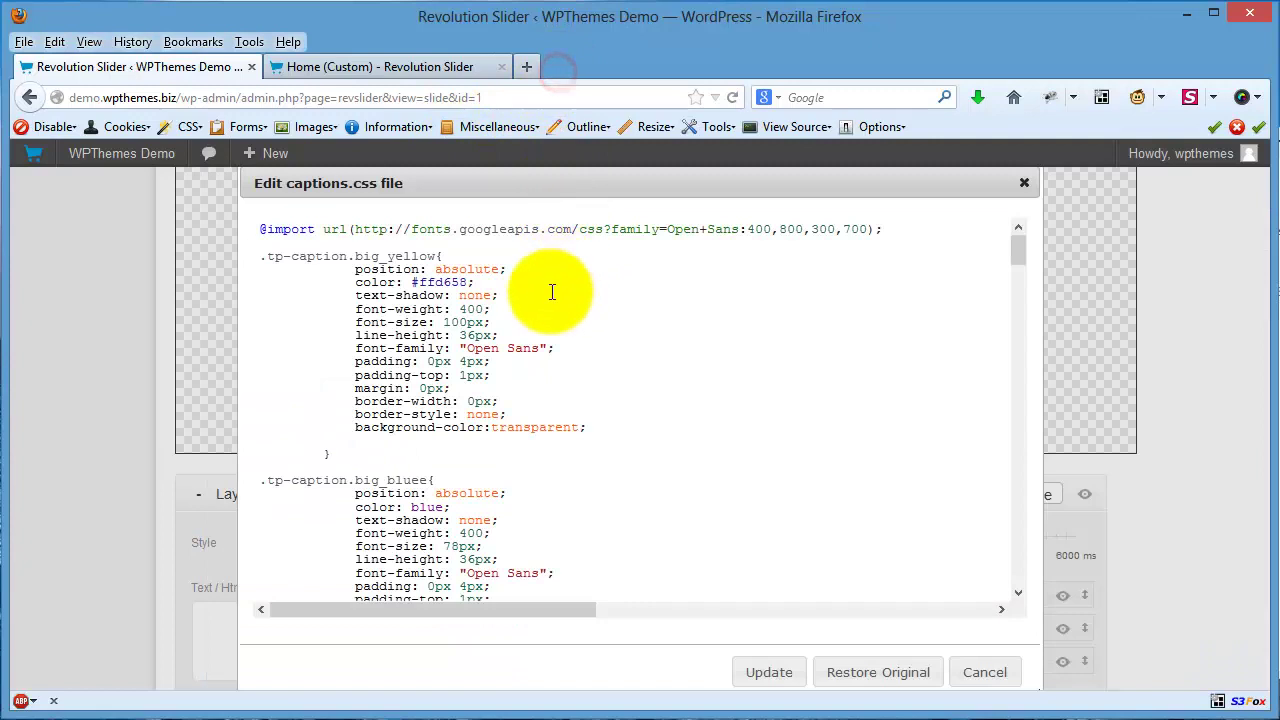
Paste the Oswald caption rules at the top of captions.css and save the stylesheet.
click(258, 229)
key(ctrl+v)
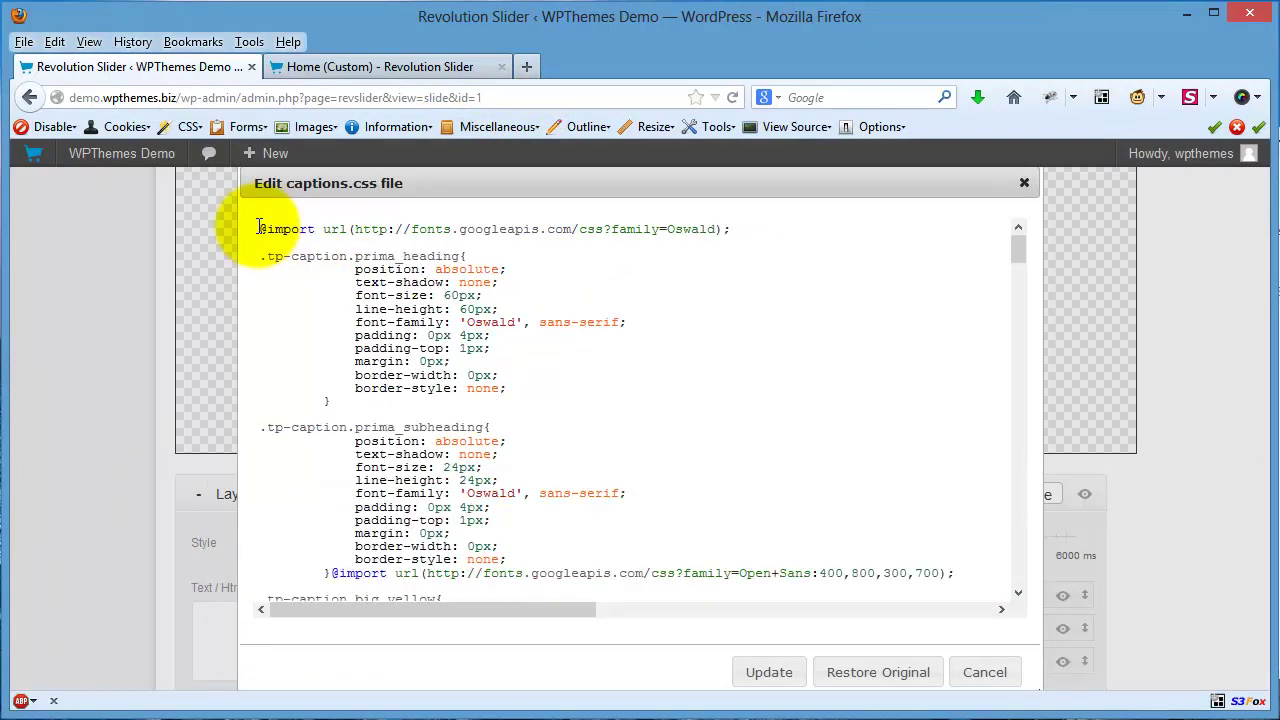
key(Return)
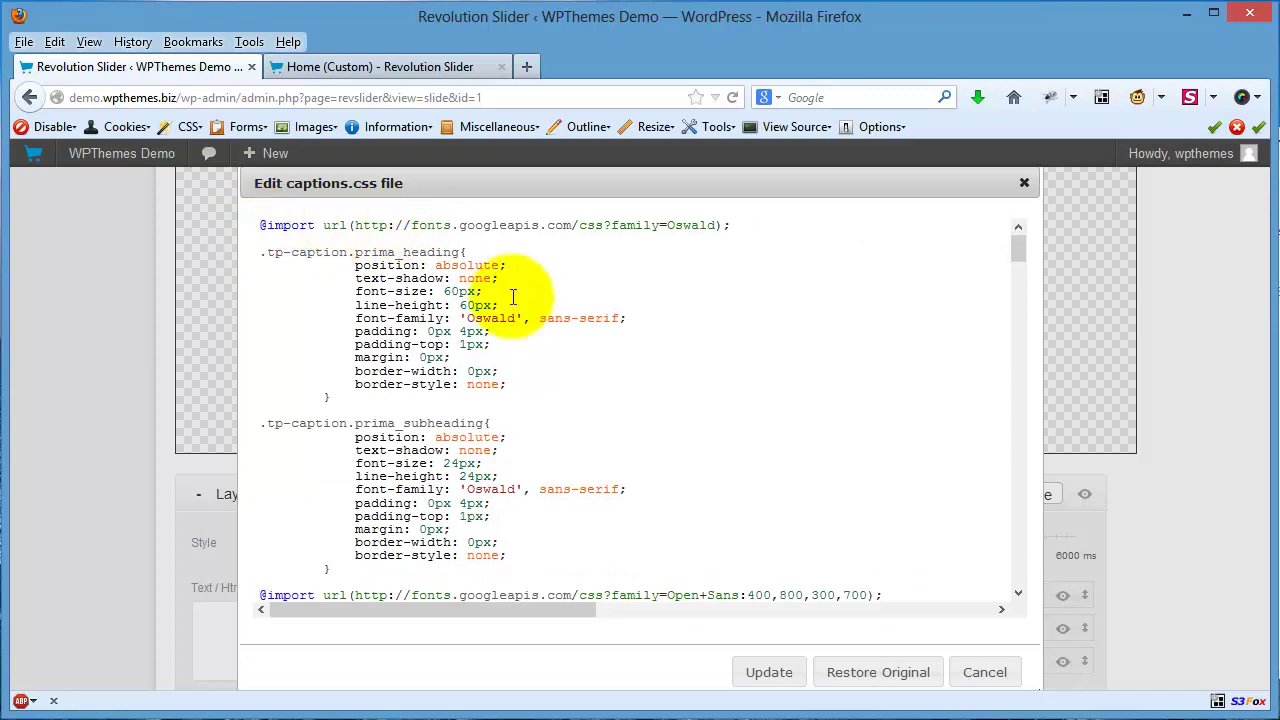
click(768, 674)
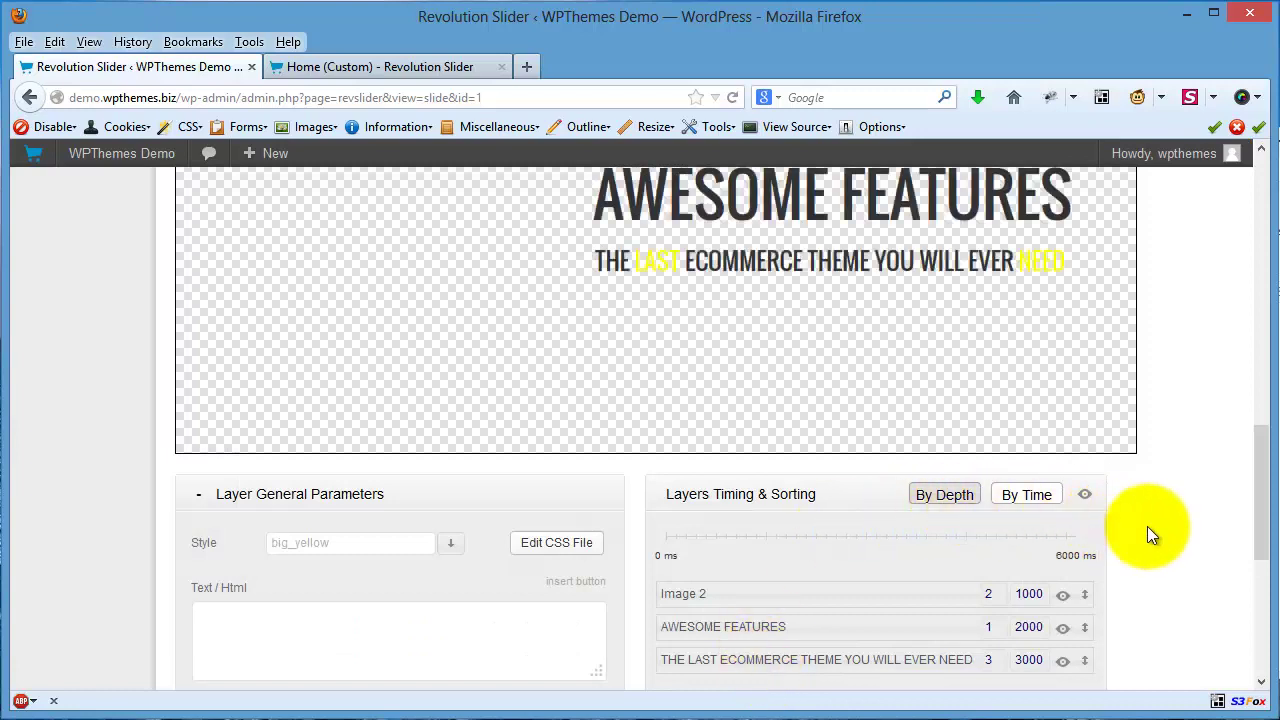
scroll(1148, 526, up, 1)
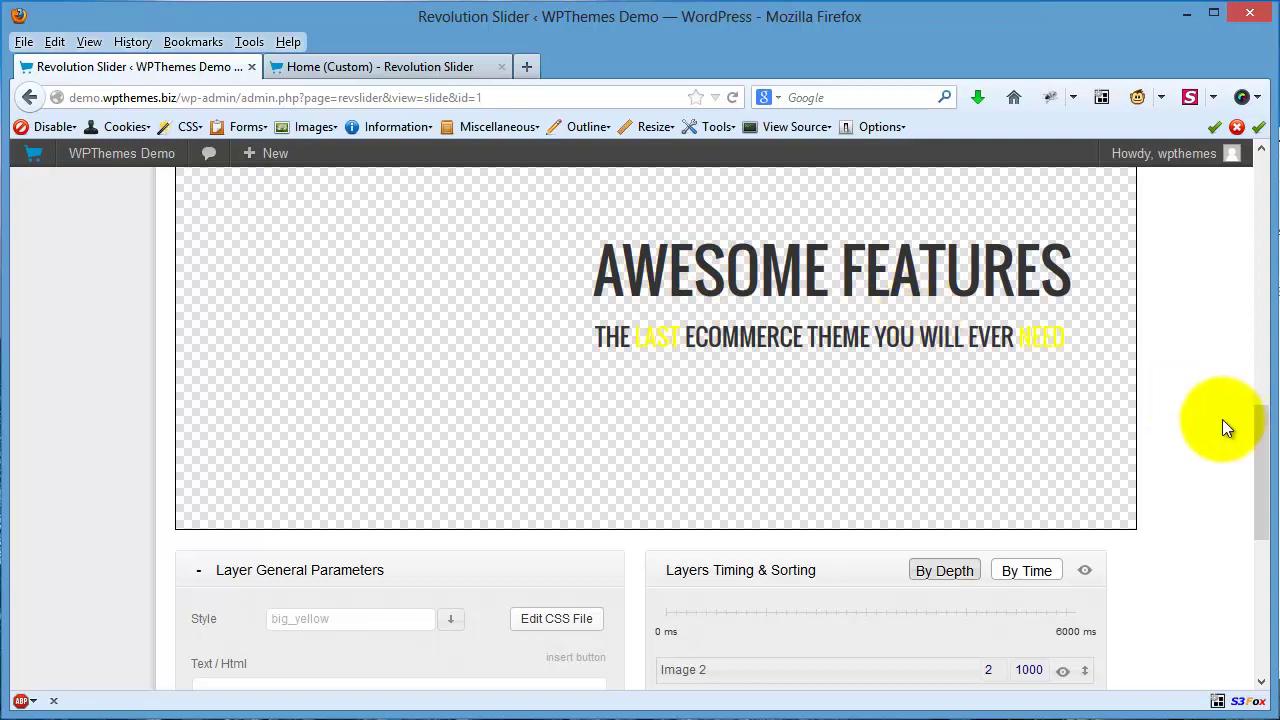
scroll(1222, 419, up, 2)
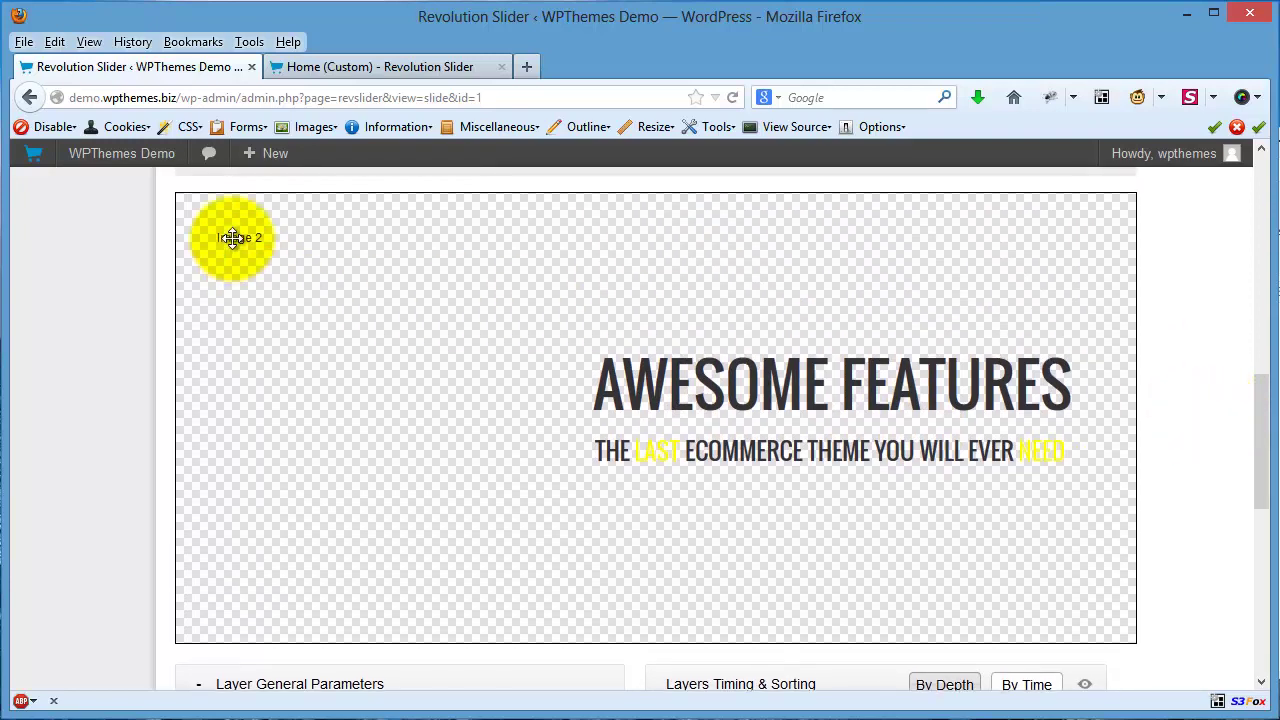
Replace the Image 2 layer's source with slider-image-1 from the Media Library.
click(232, 238)
scroll(232, 238, down, 2)
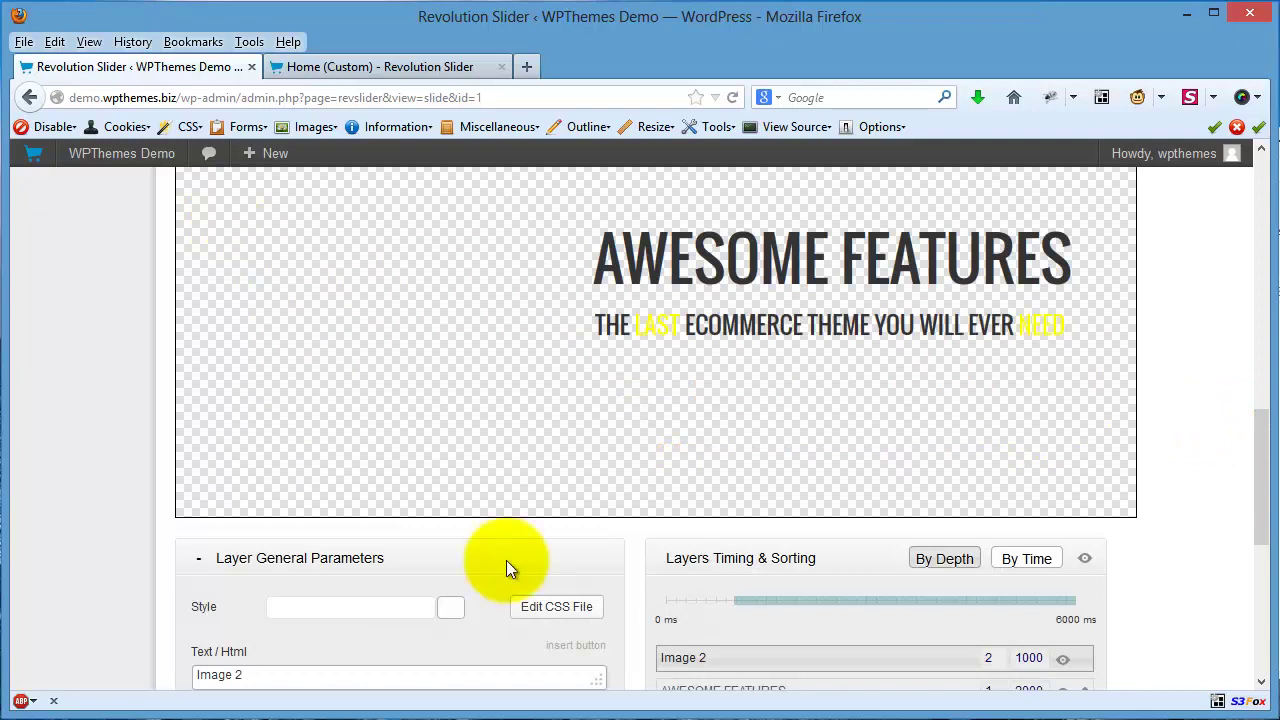
scroll(433, 627, down, 3)
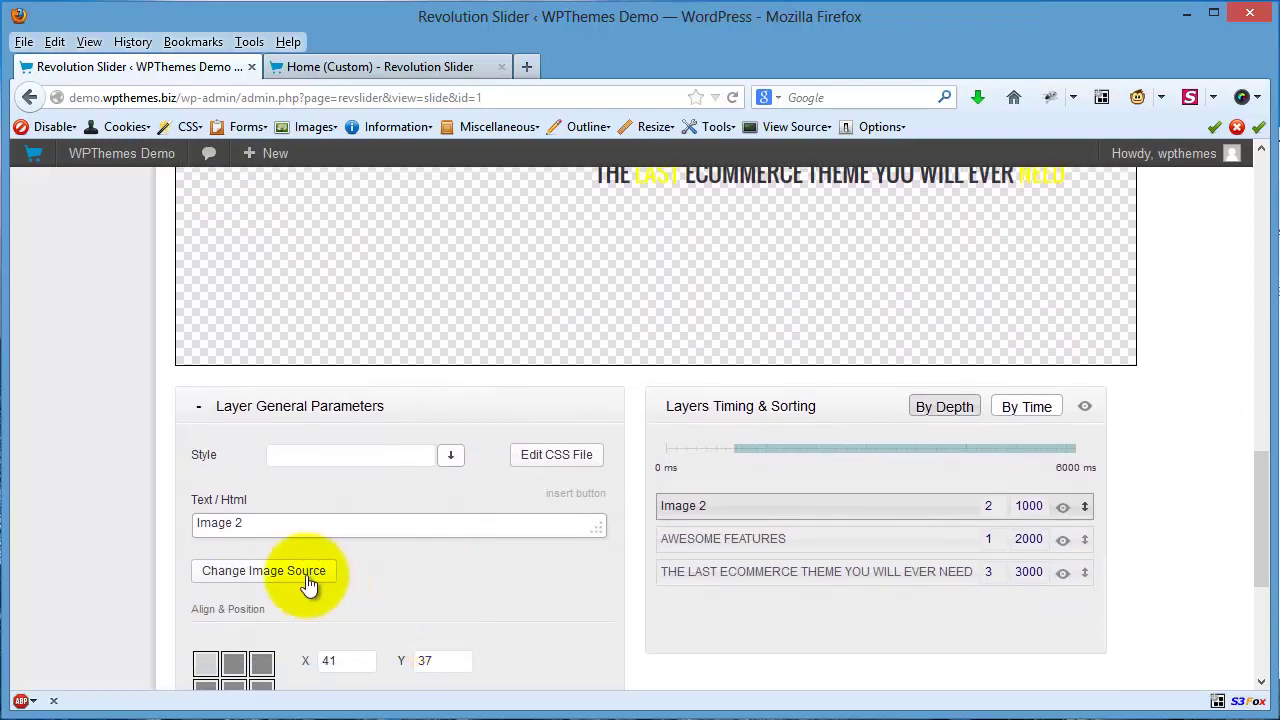
click(305, 571)
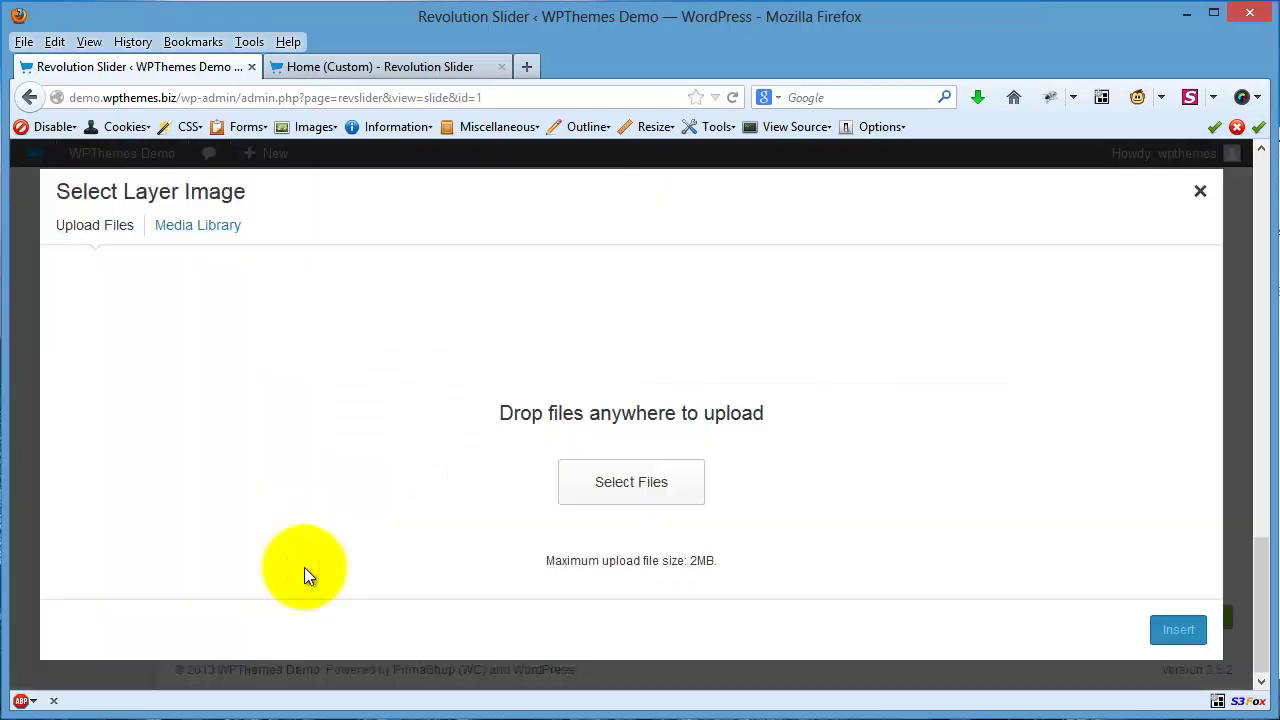
click(209, 238)
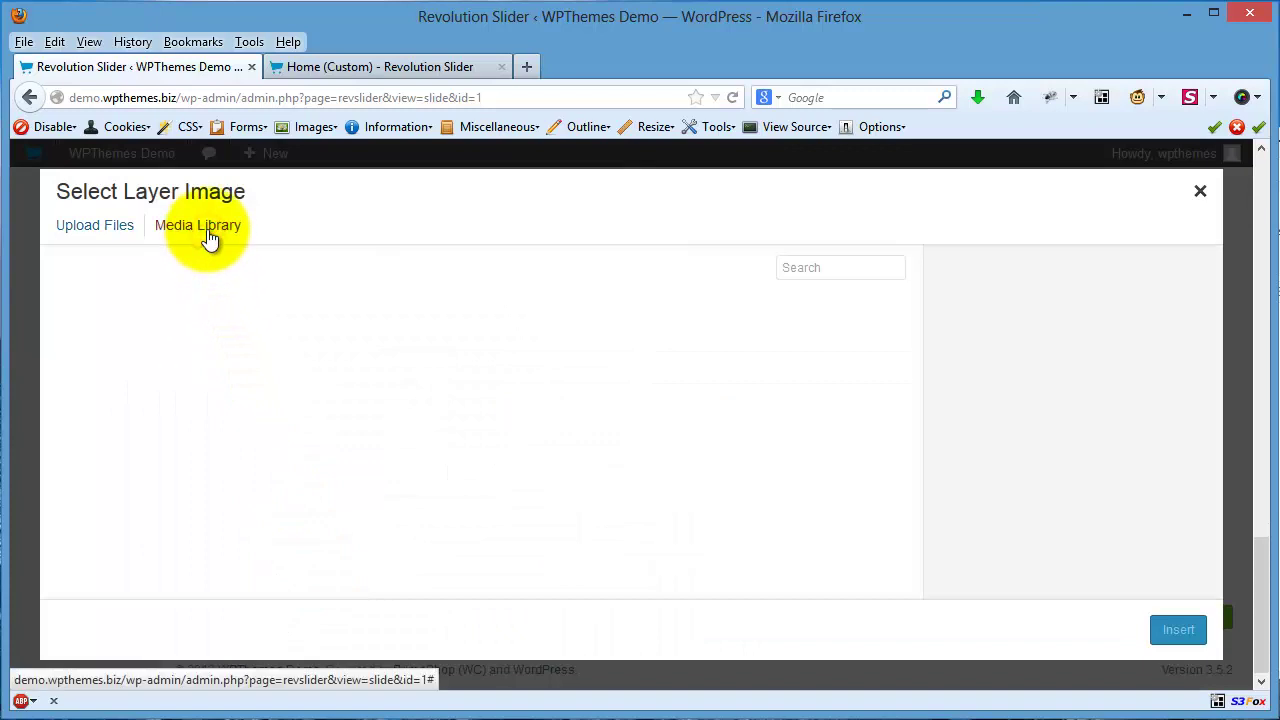
click(508, 370)
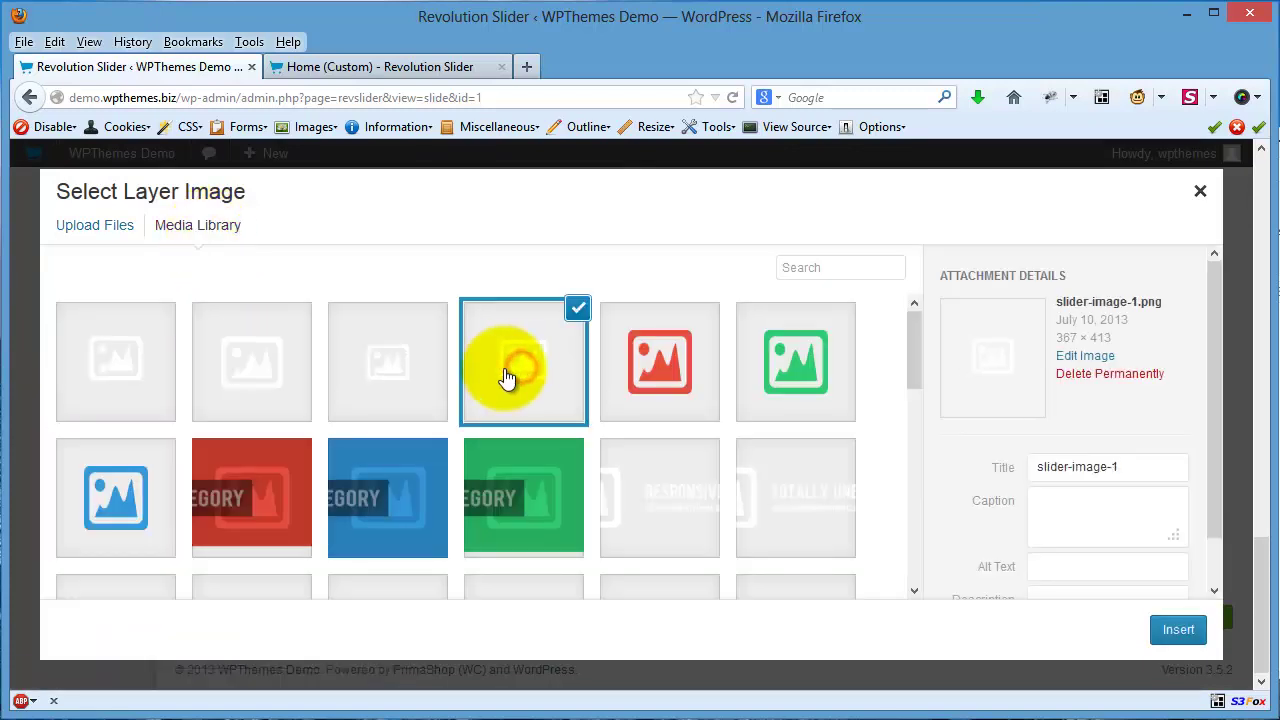
click(1176, 630)
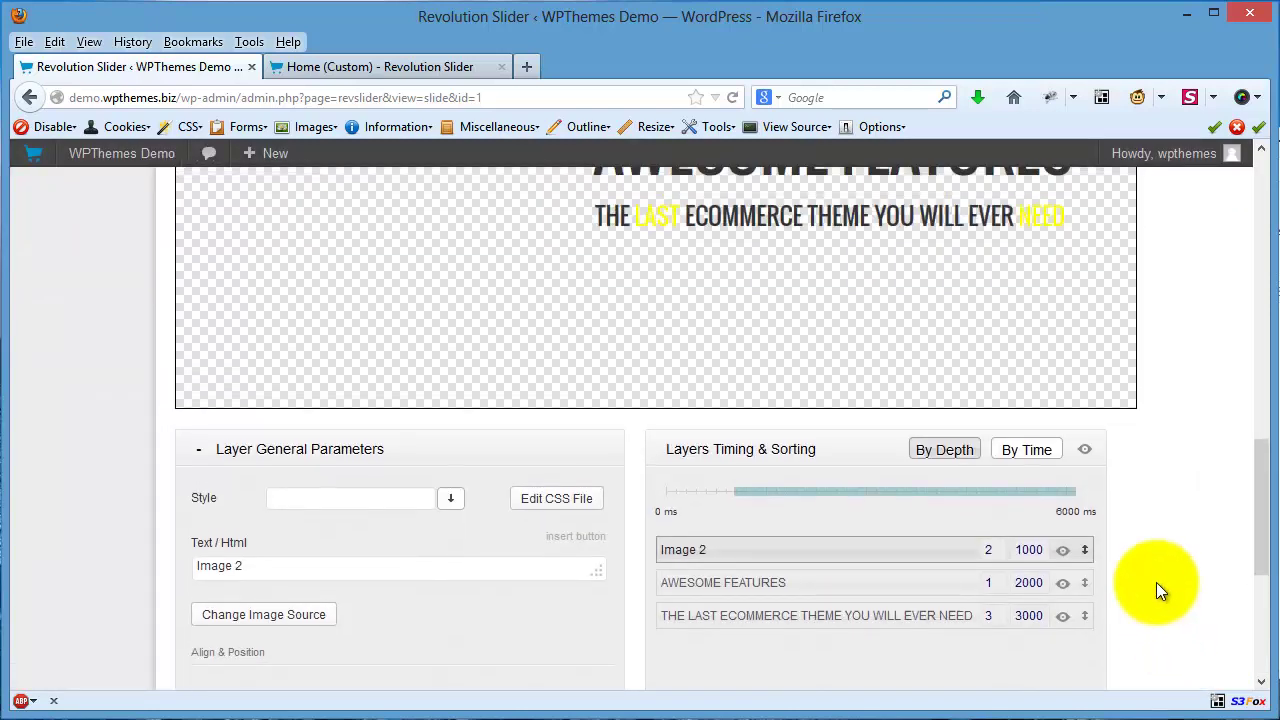
Save the AWESOME FEATURES slide with Update Slide.
scroll(1156, 582, up, 2)
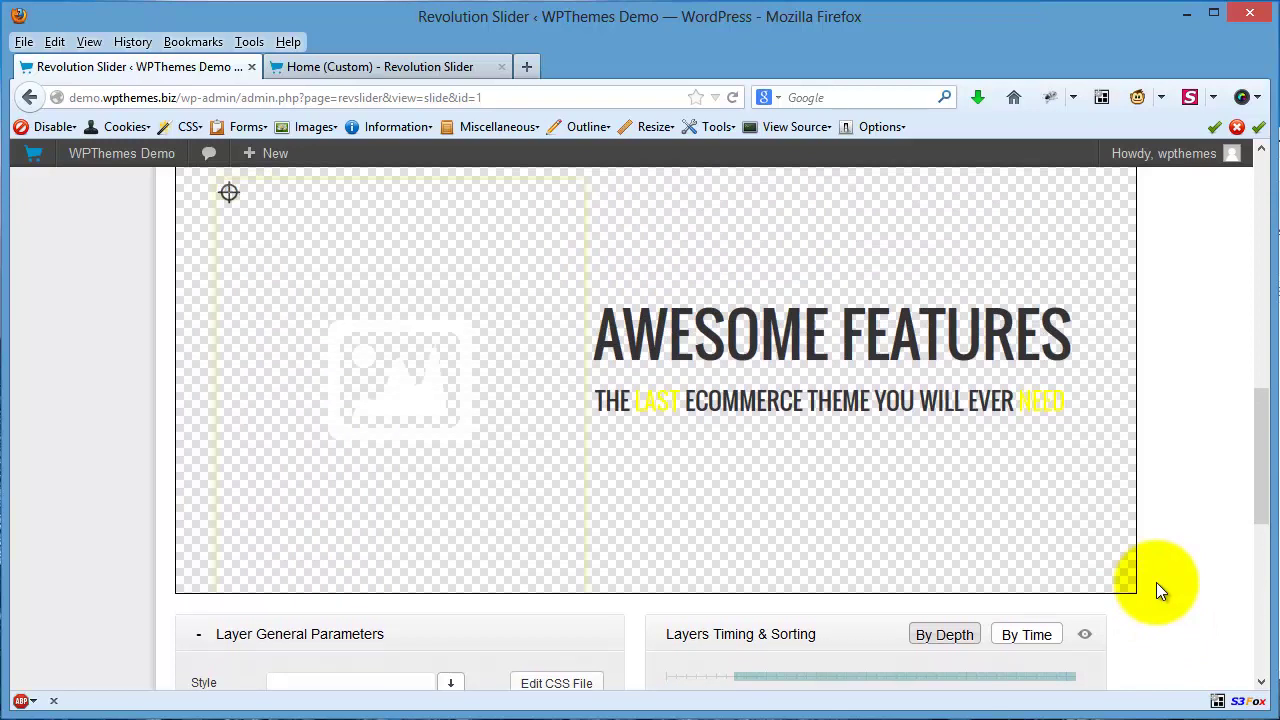
scroll(1230, 536, down, 2)
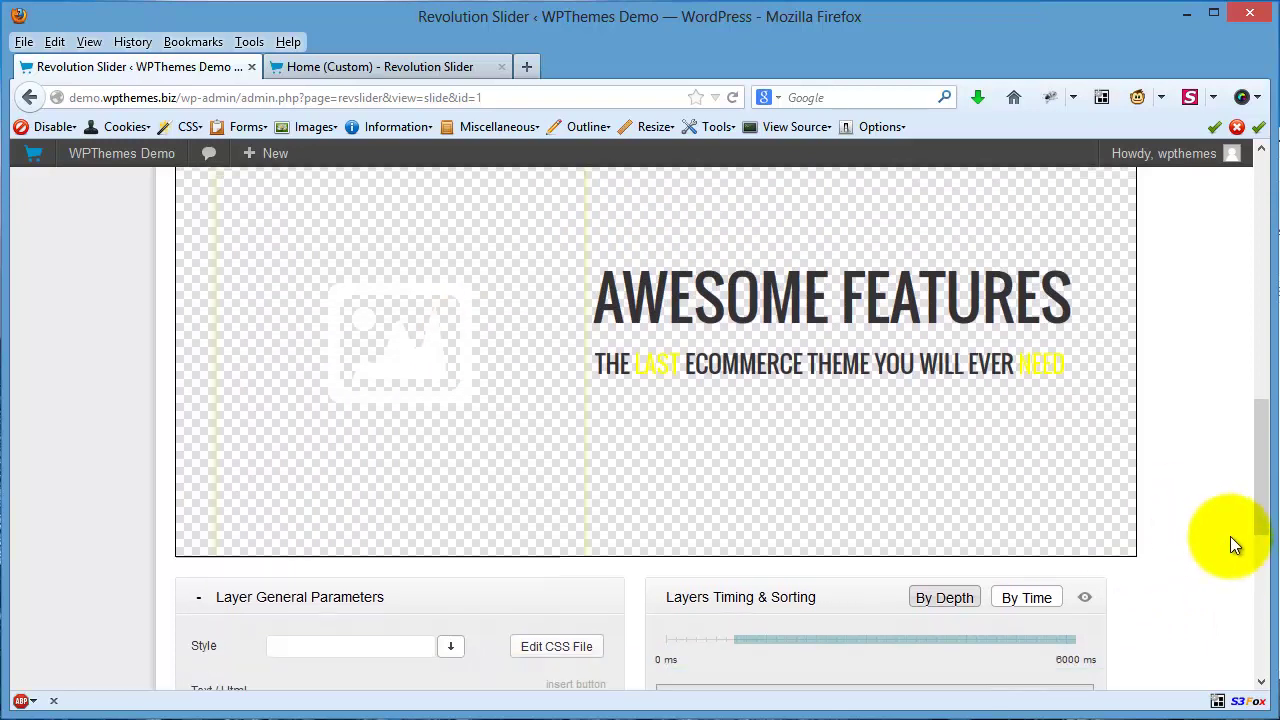
scroll(1230, 536, down, 1)
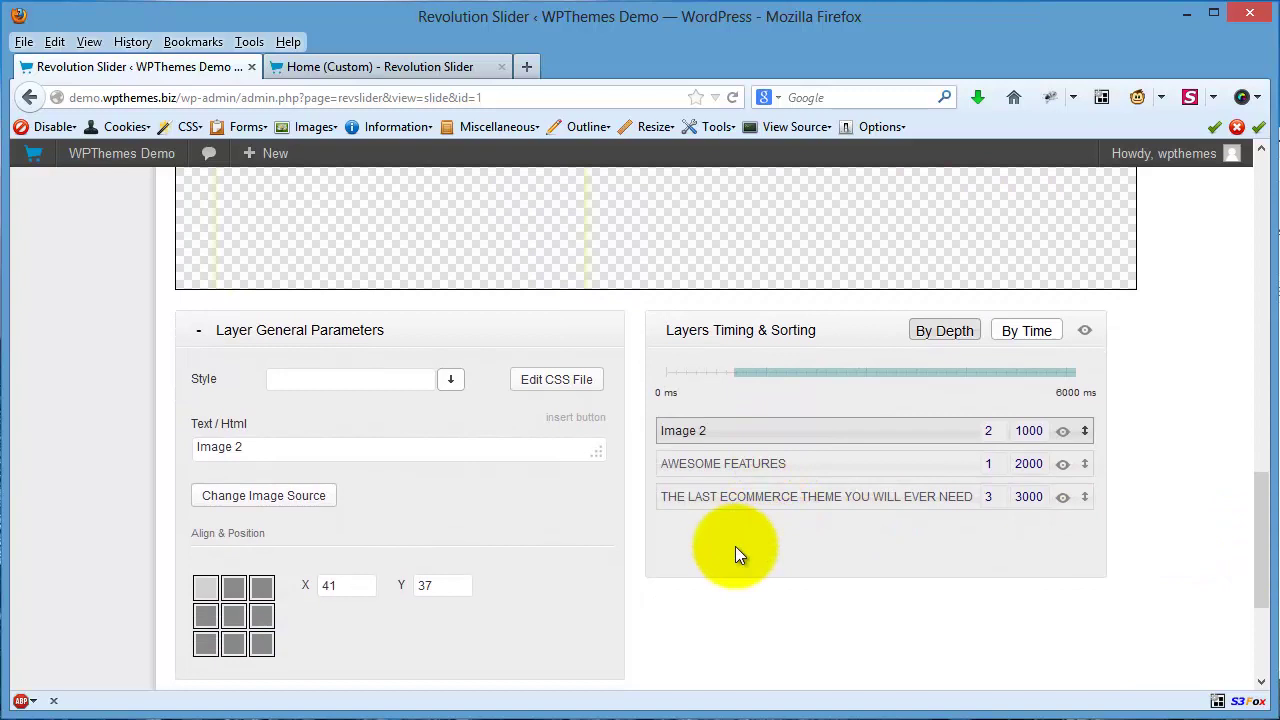
scroll(735, 546, down, 1)
scroll(735, 546, down, 1)
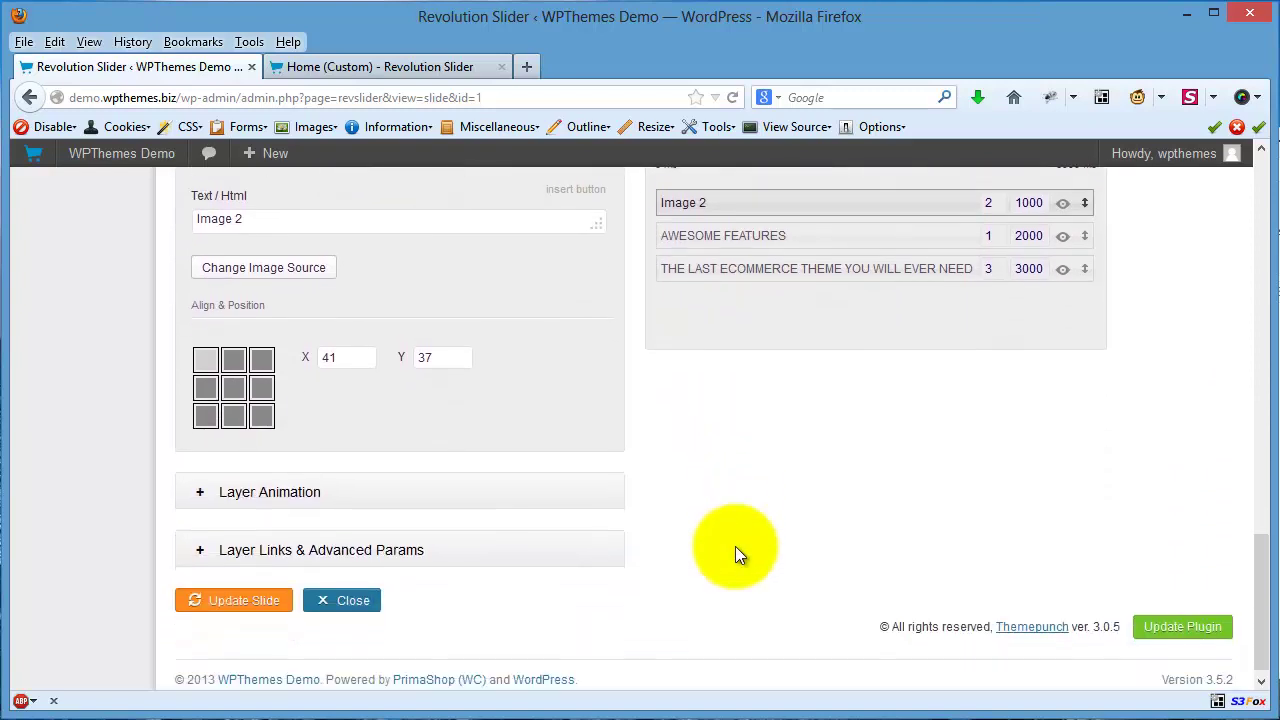
click(237, 602)
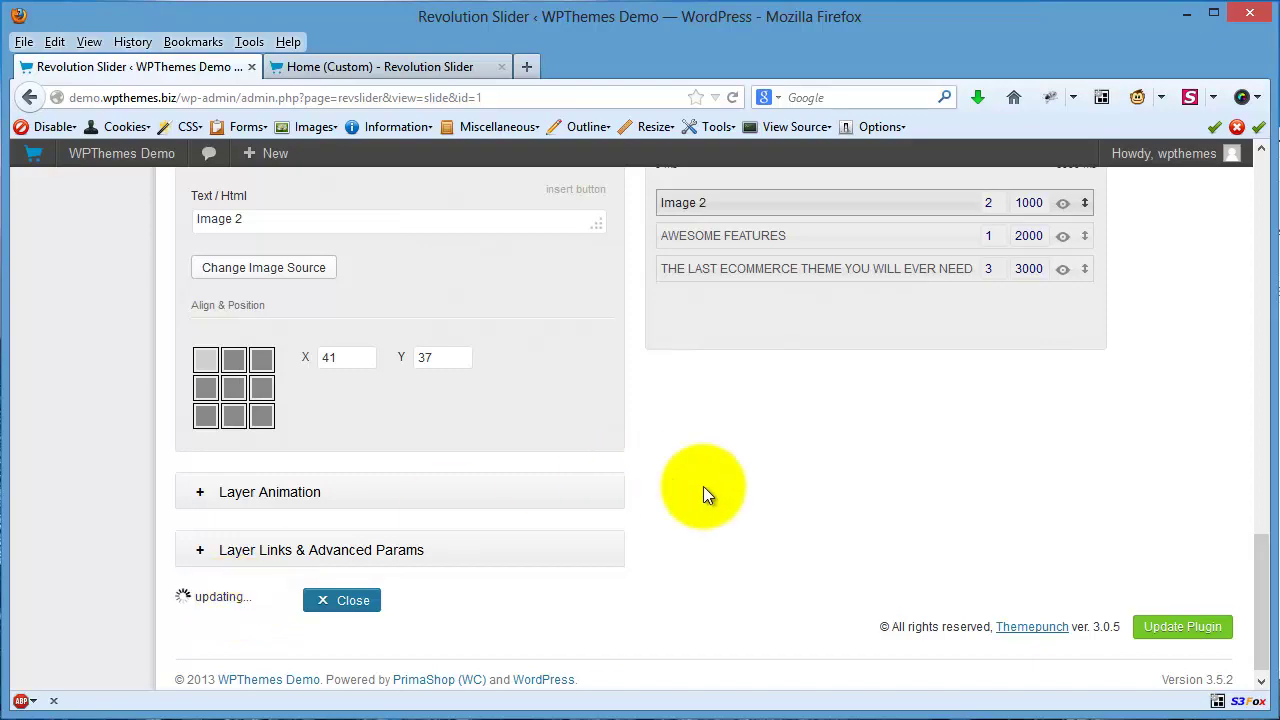
scroll(687, 506, up, 7)
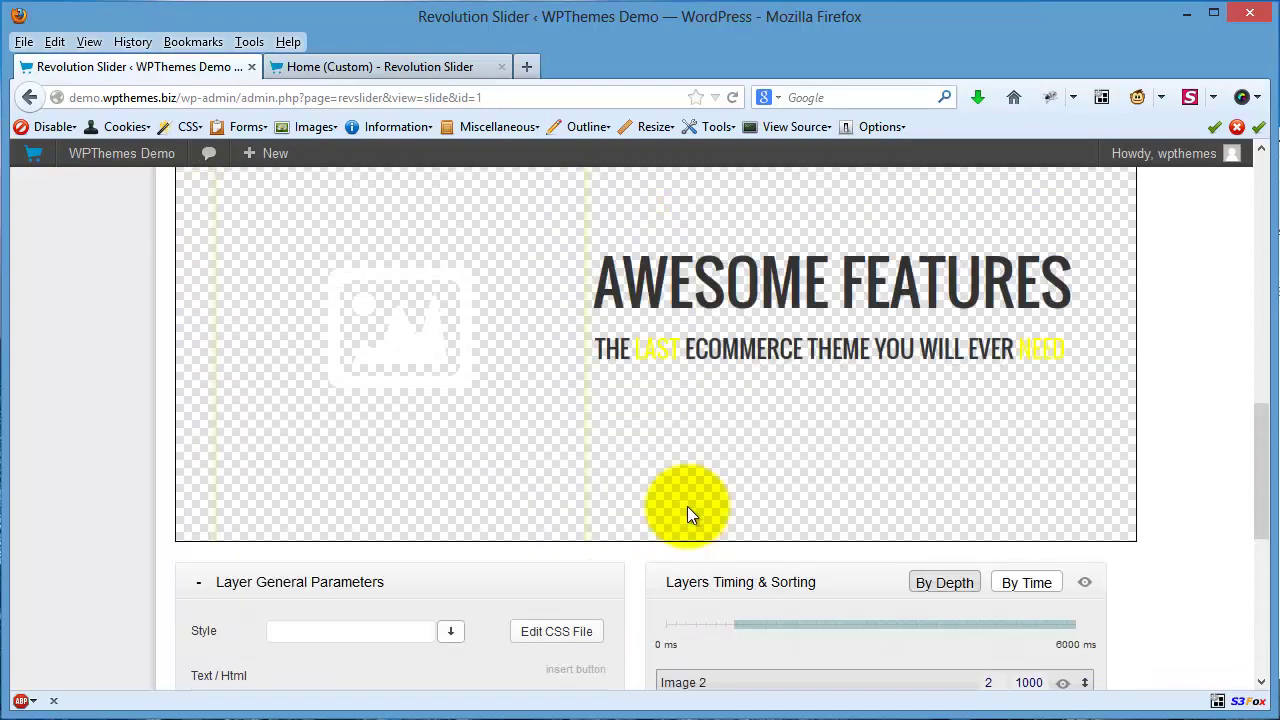
scroll(687, 506, up, 5)
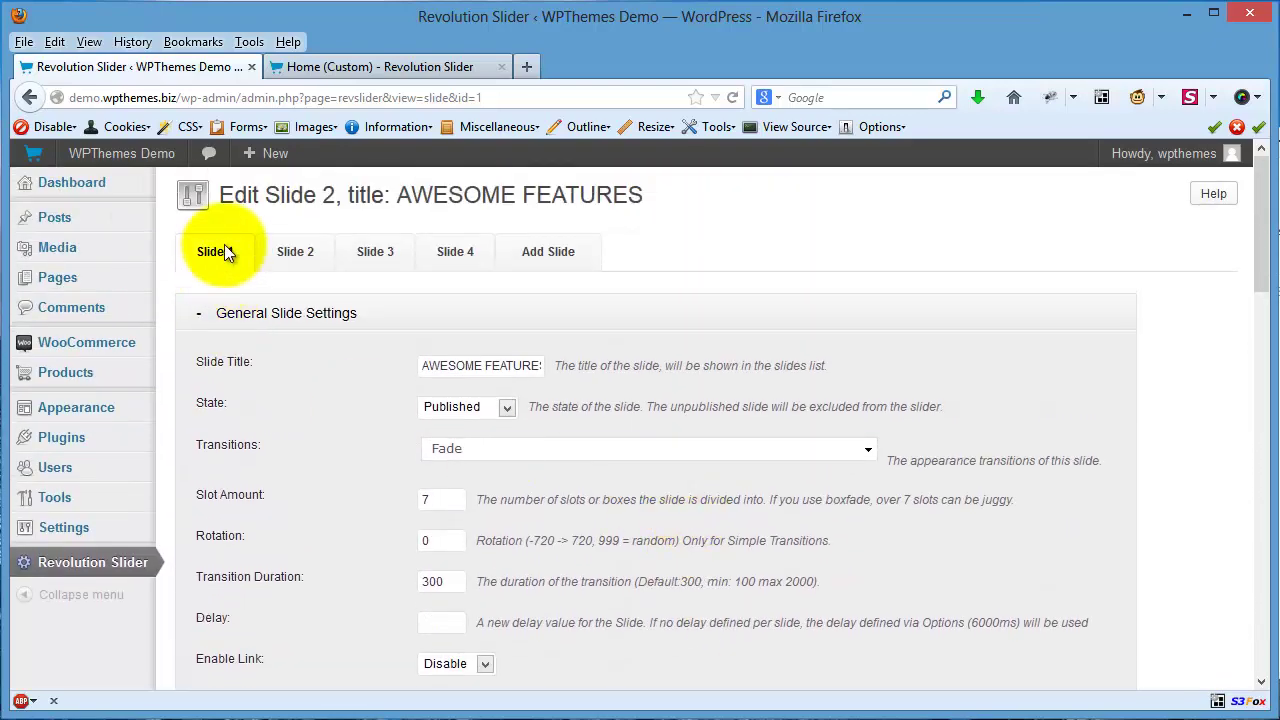
On Slide 2, replace the Image 2 layer's source with slider-image-2.
click(295, 253)
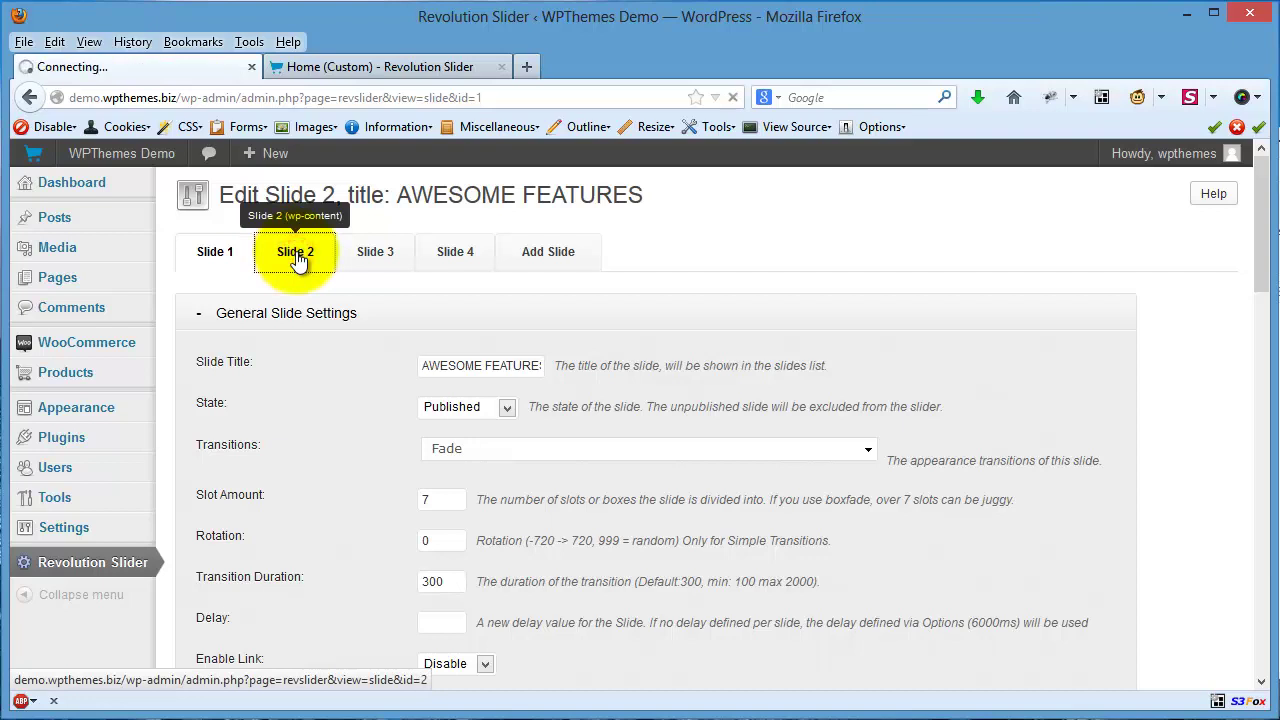
scroll(296, 251, down, 1)
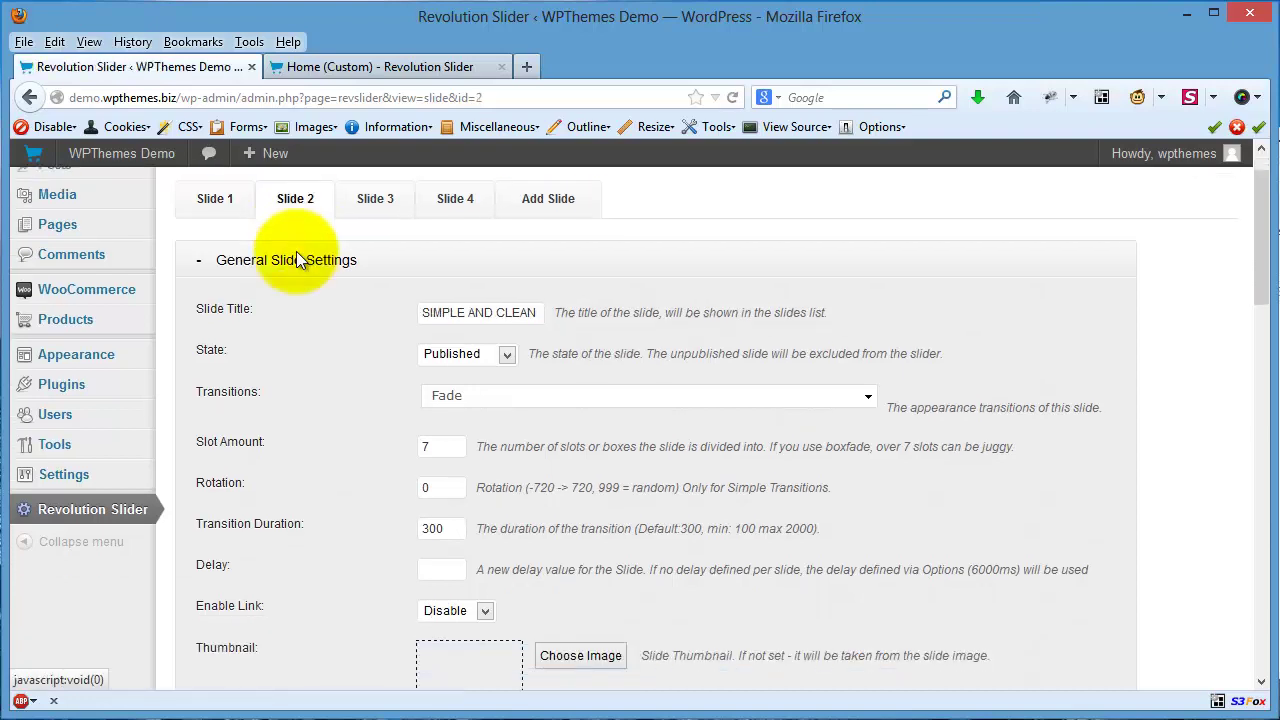
scroll(296, 251, down, 12)
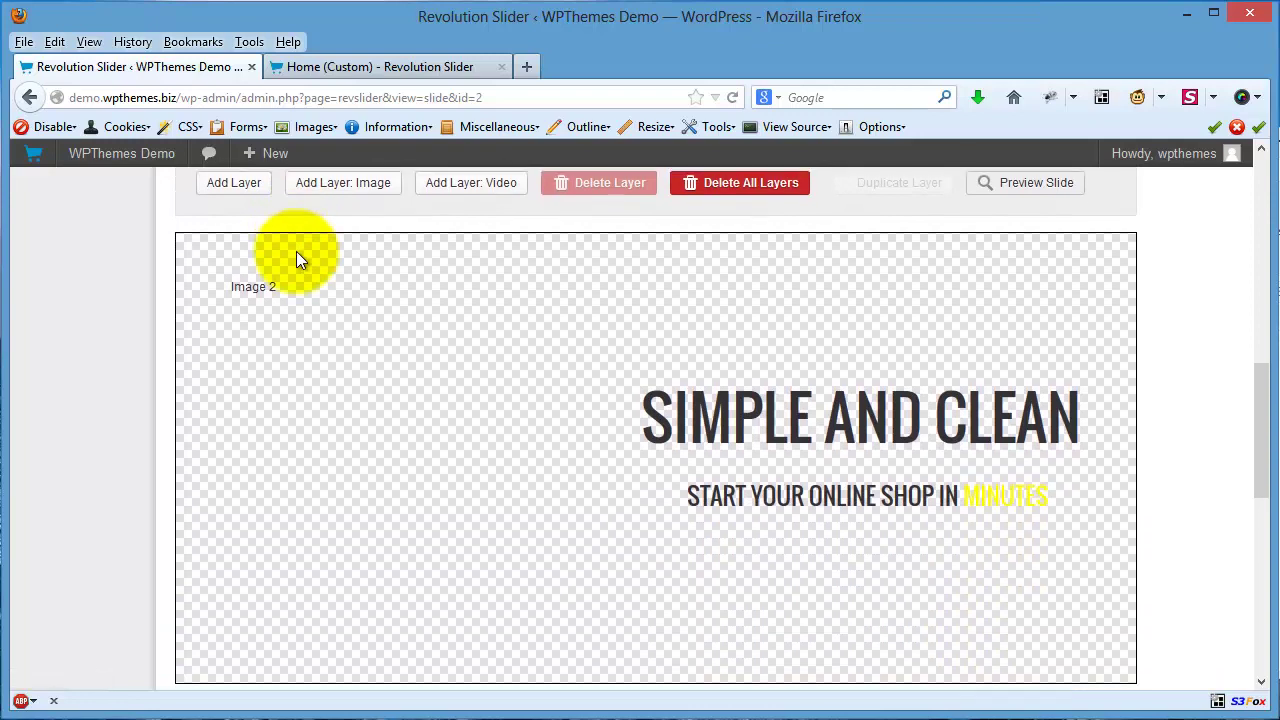
scroll(296, 259, down, 1)
click(264, 252)
scroll(264, 259, down, 3)
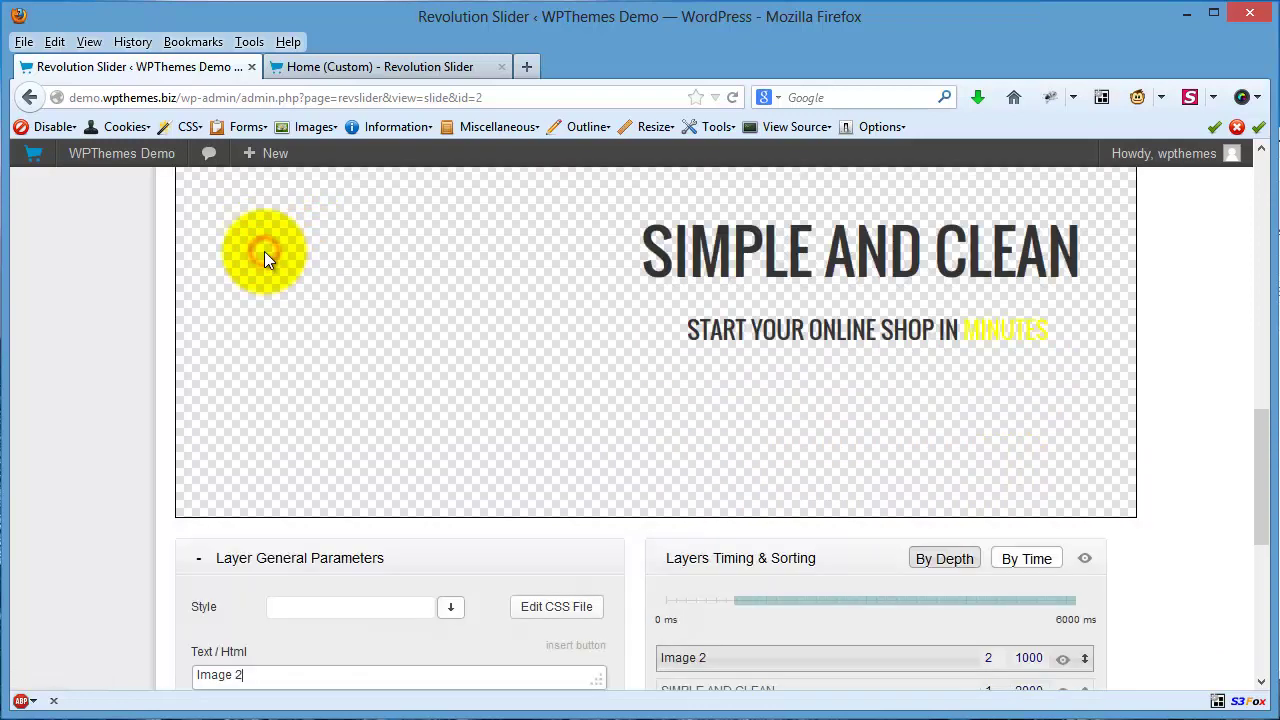
scroll(474, 652, down, 3)
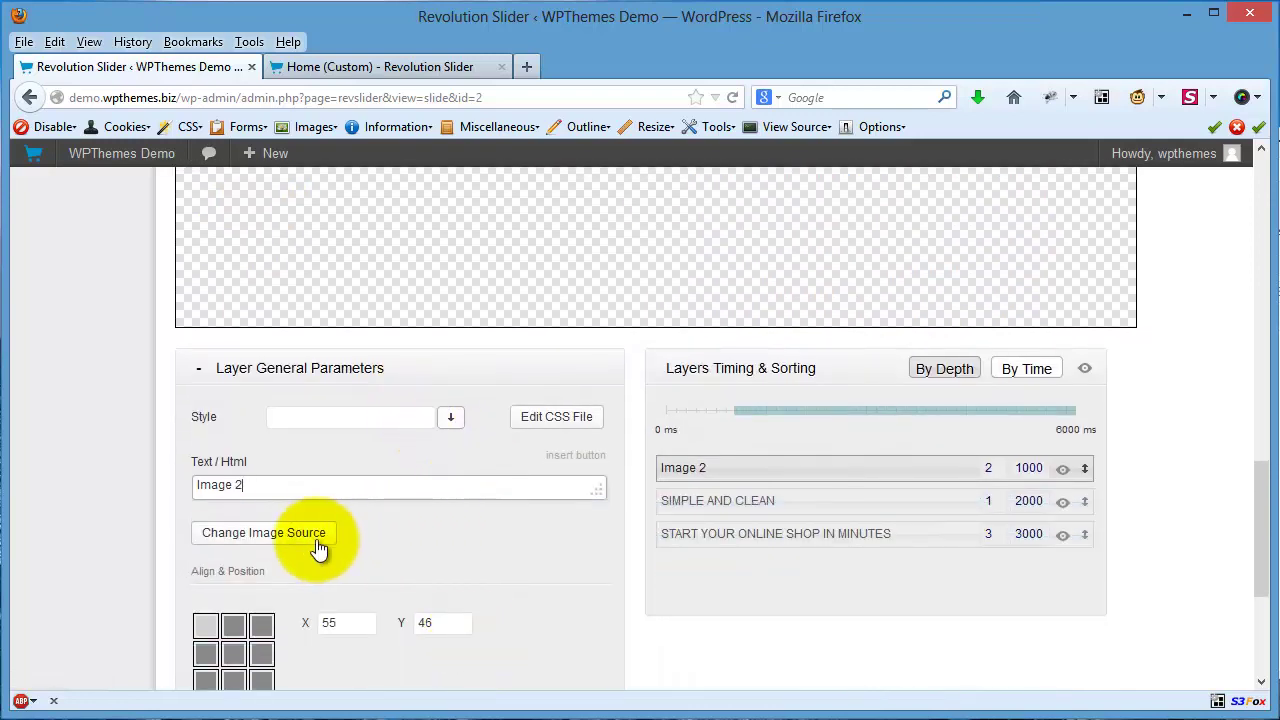
click(293, 528)
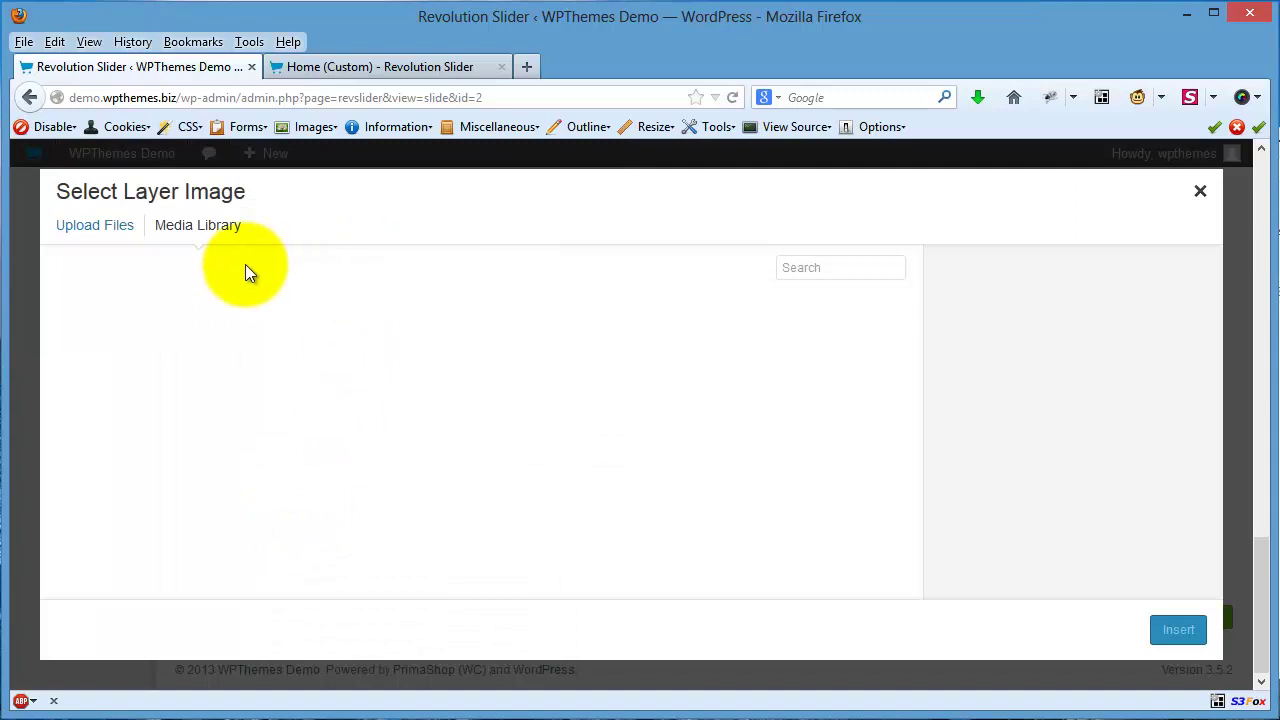
click(408, 348)
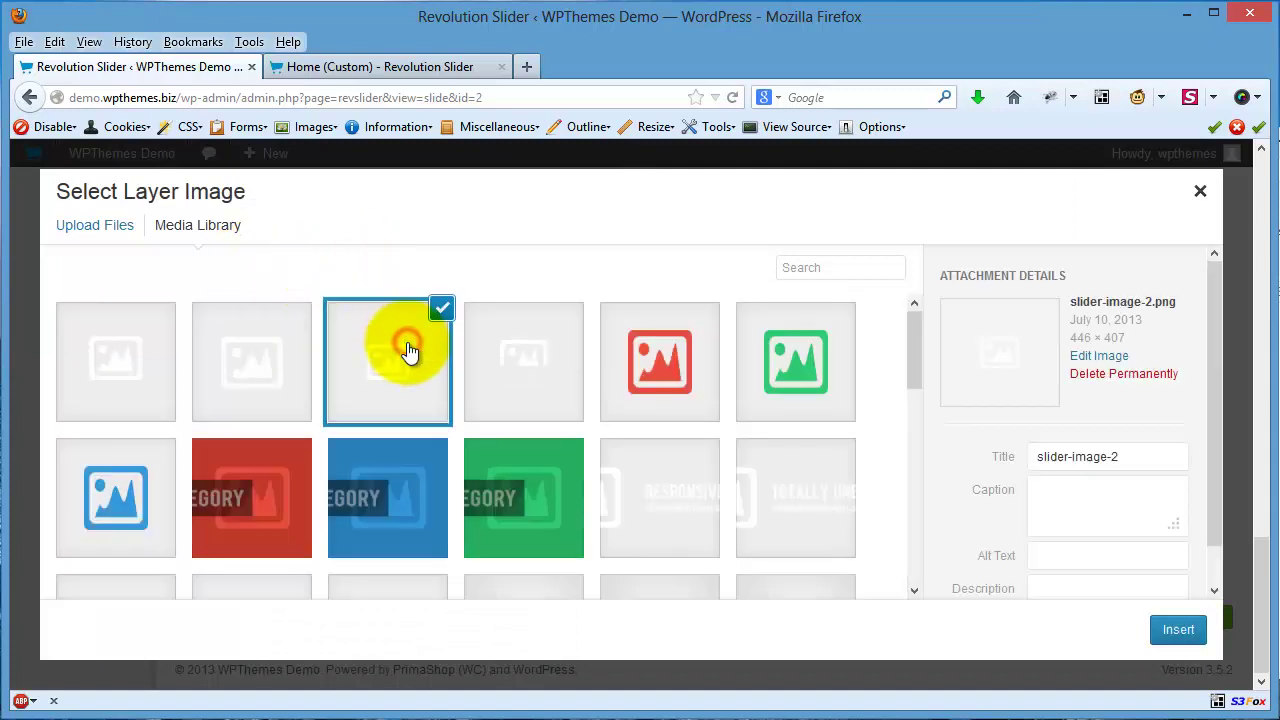
click(1164, 640)
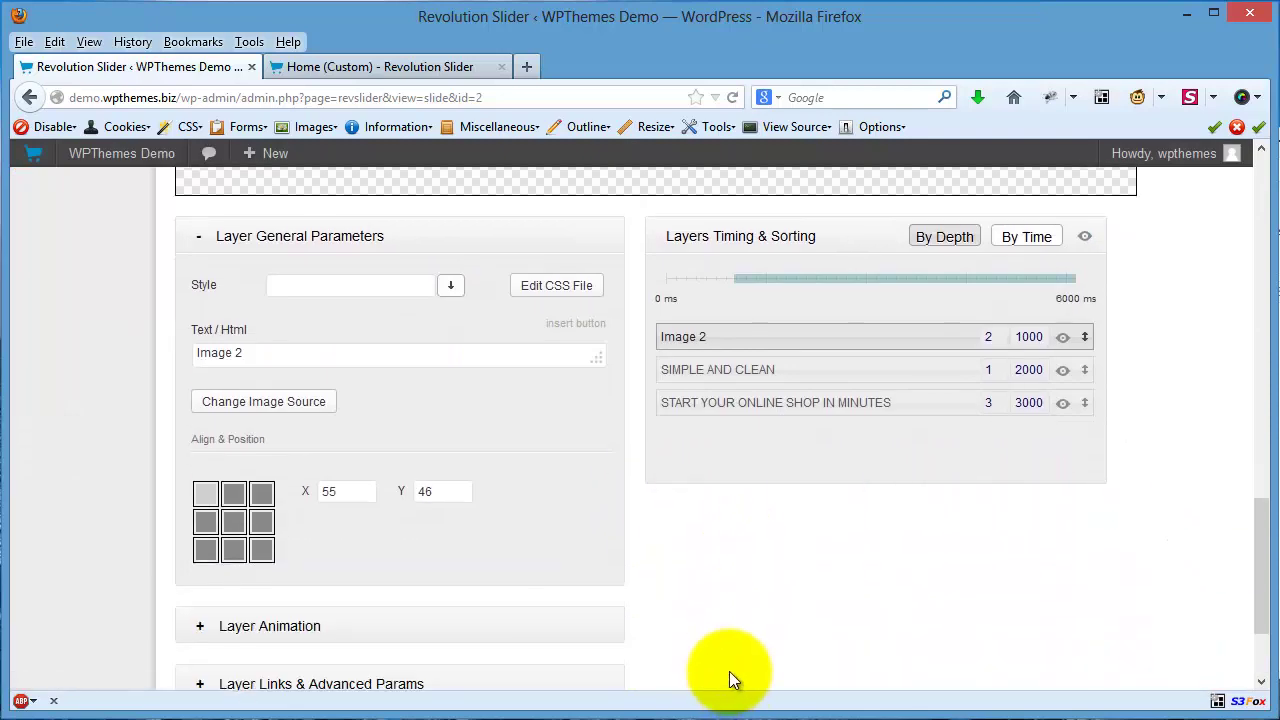
Save the SIMPLE AND CLEAN slide and bring up the live Home (Custom) page.
scroll(693, 657, down, 3)
click(282, 598)
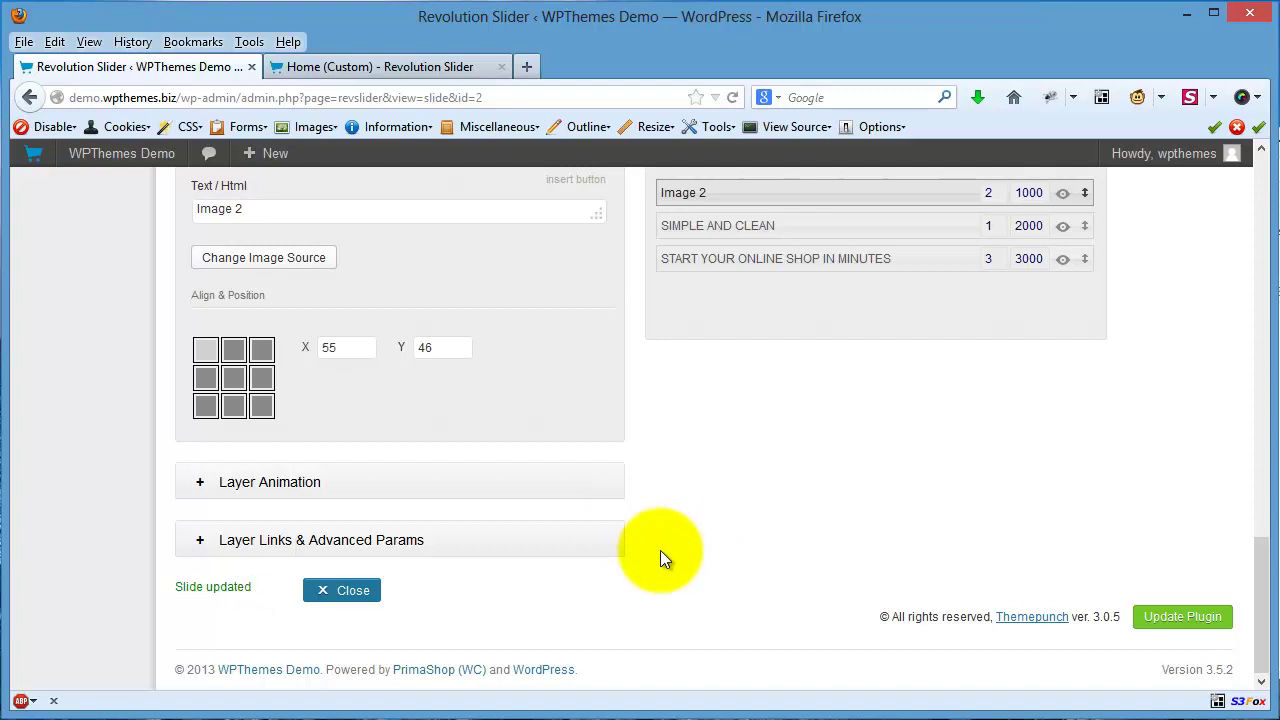
scroll(660, 559, up, 15)
scroll(660, 559, up, 10)
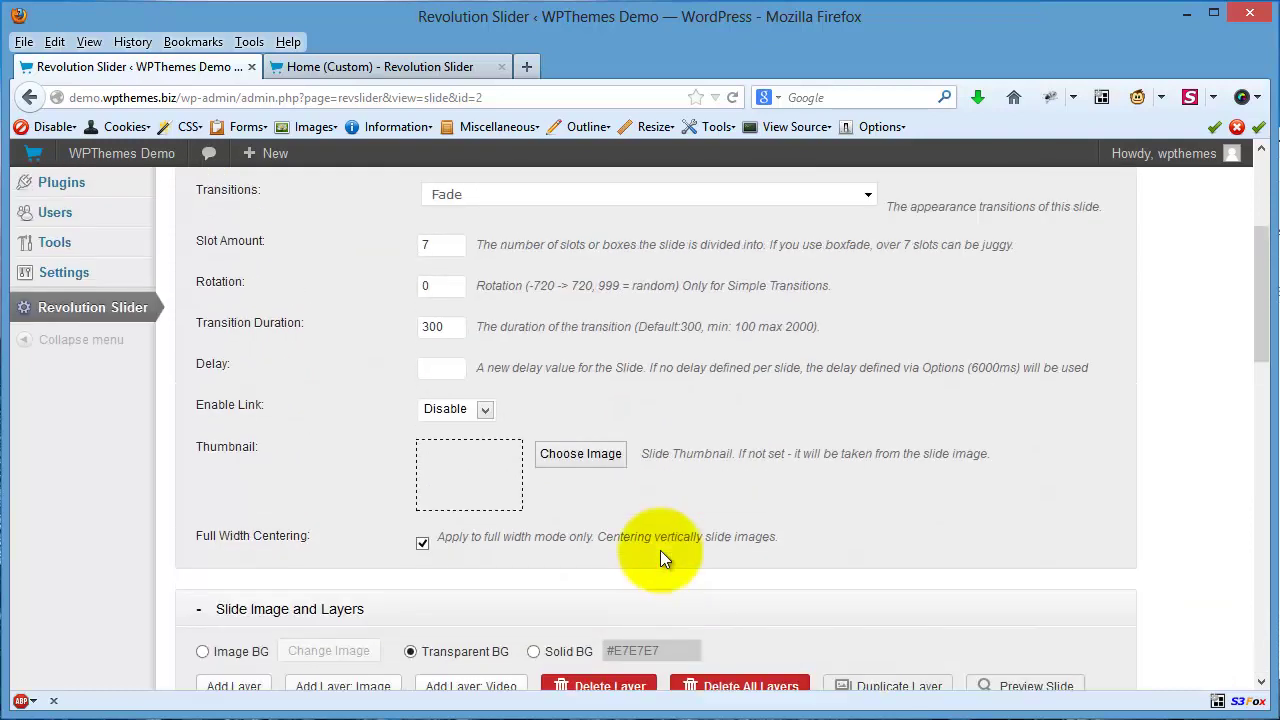
click(416, 66)
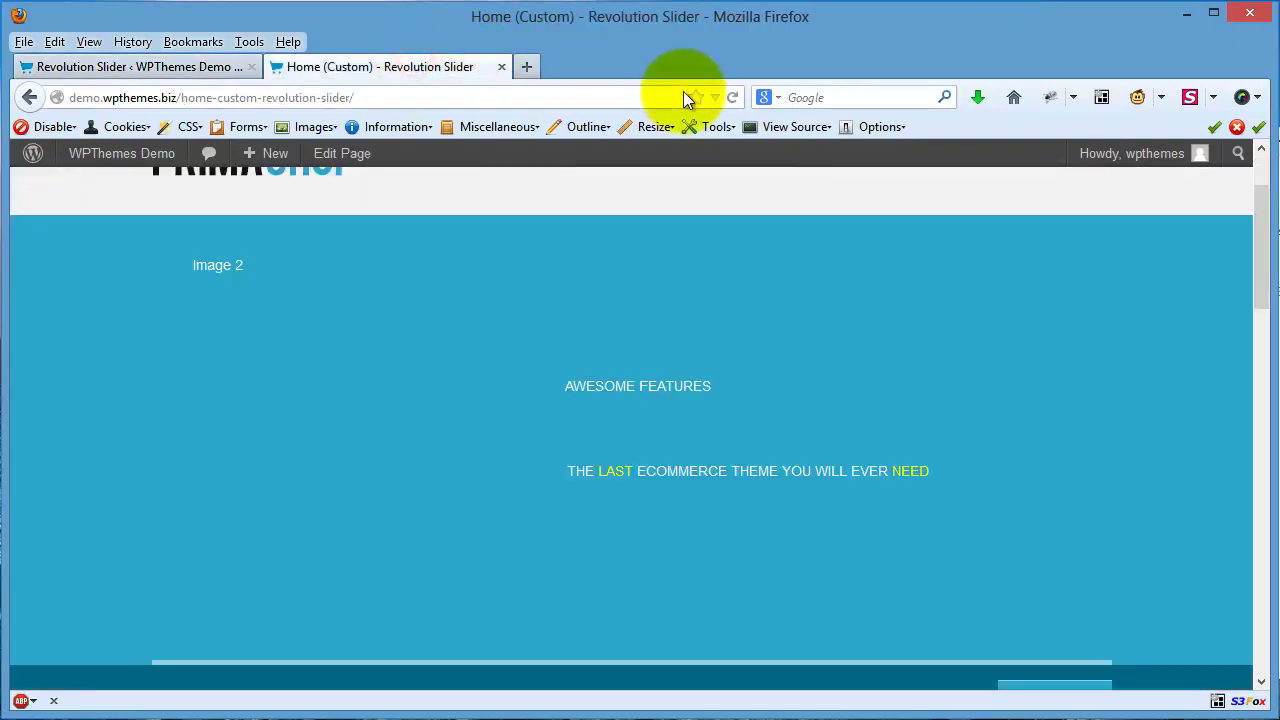
Reload the Home (Custom) page to check the slider, then return to the Edit Slide page.
click(732, 97)
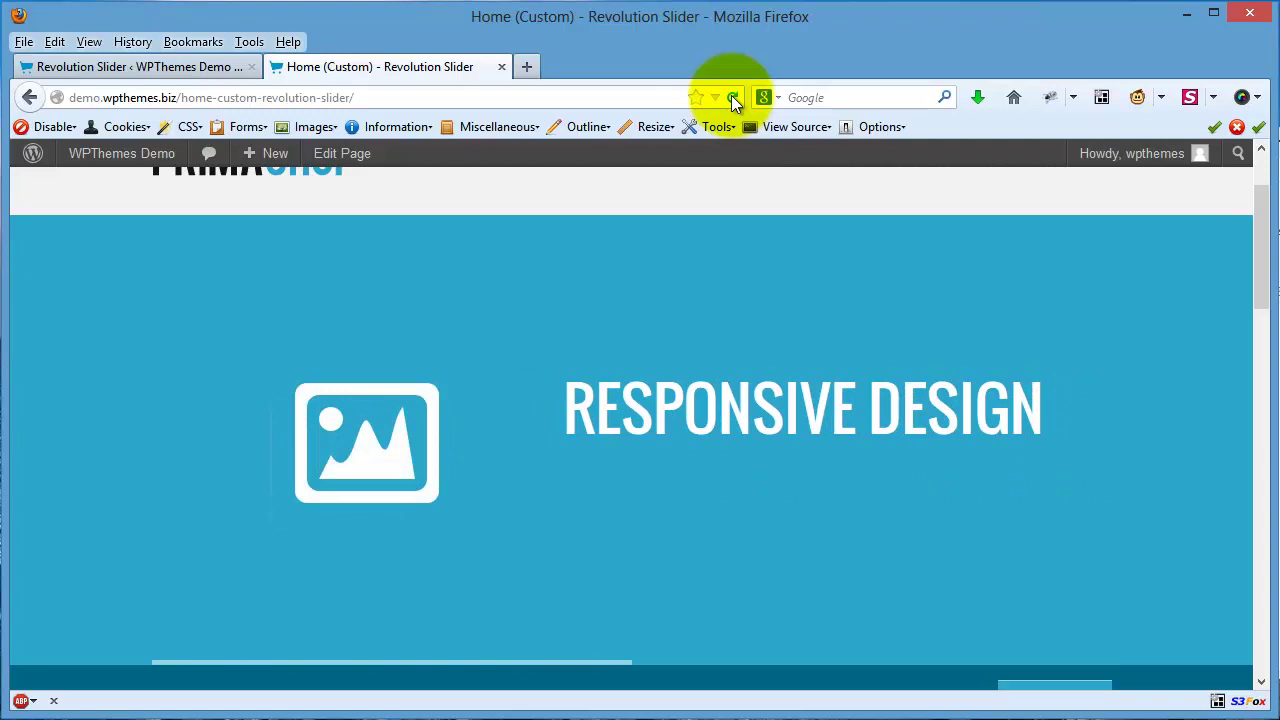
click(135, 67)
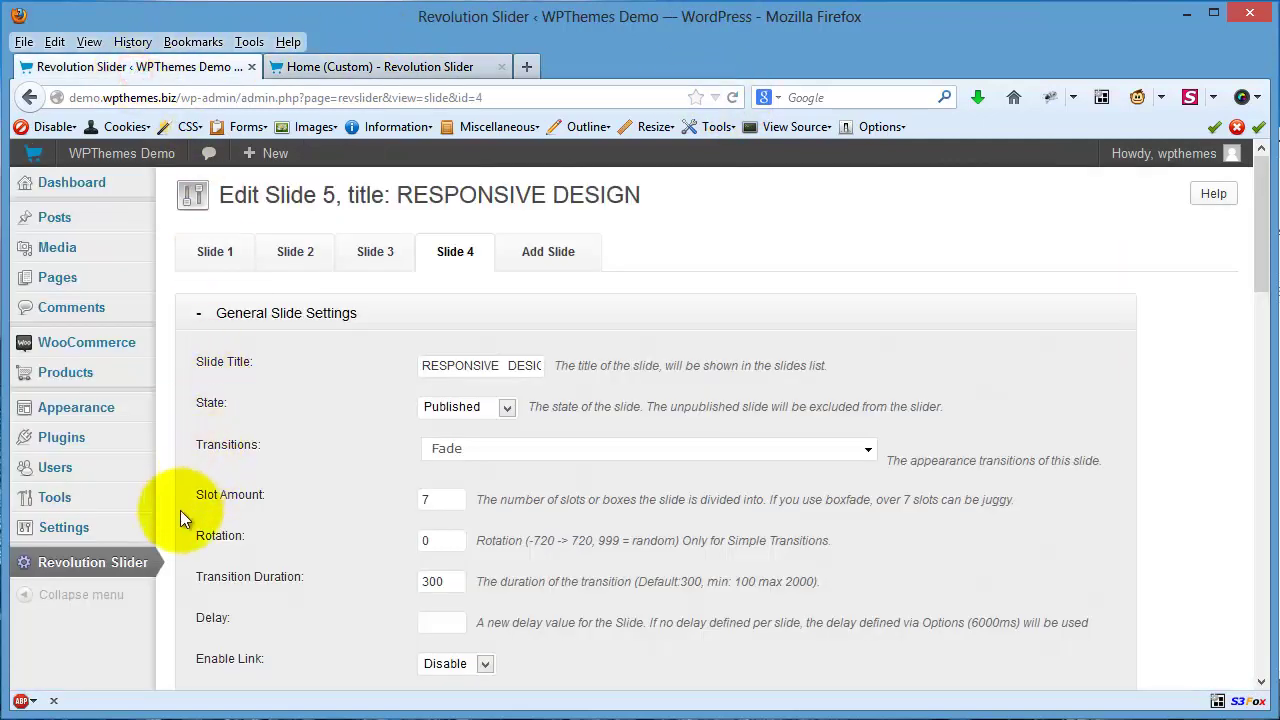
Select the [rev_slider primashop] shortcode in the Revolution Sliders list, then return to Home (Custom).
click(120, 570)
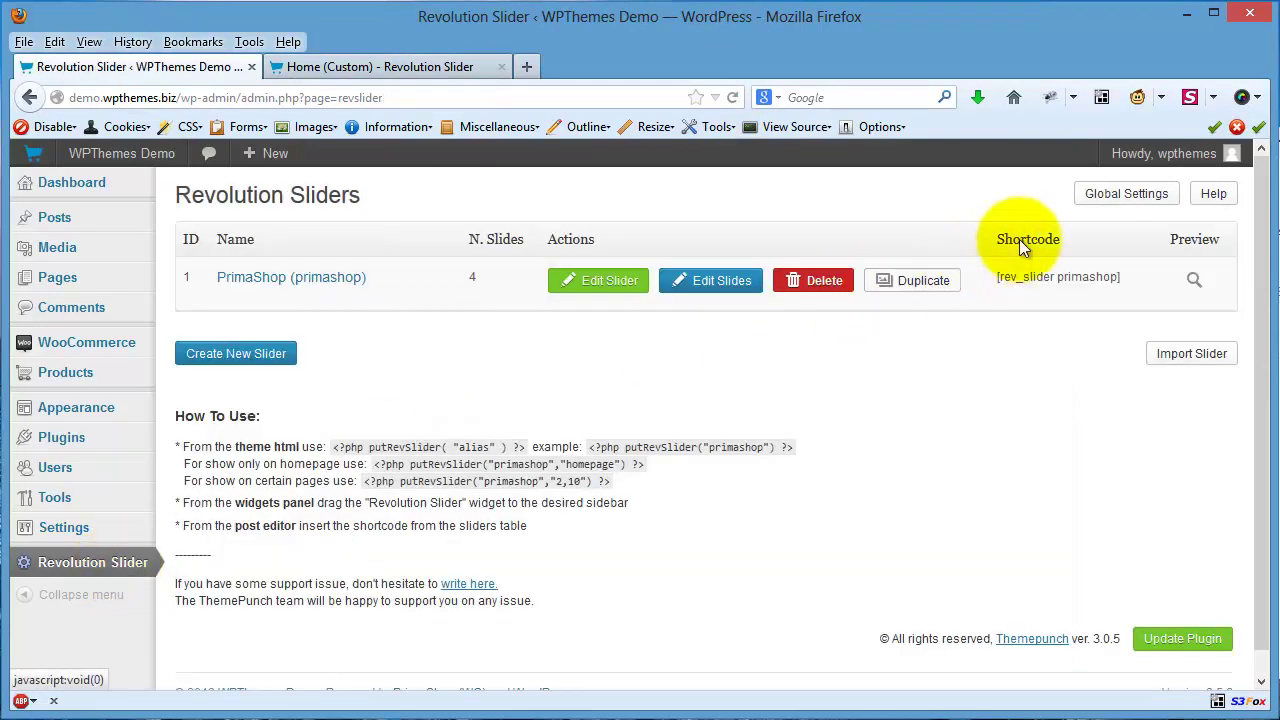
drag(996, 278, 1121, 276)
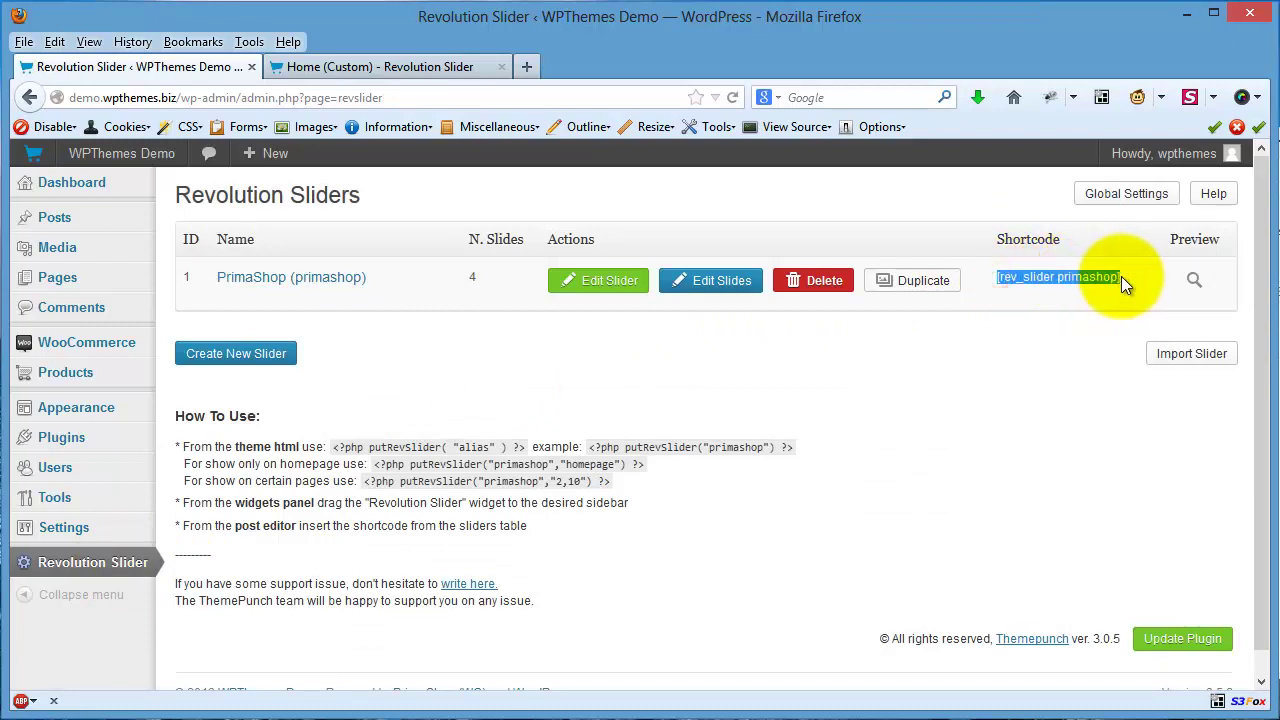
click(430, 68)
Open the Home (Custom) page's editor in a new browser tab.
scroll(1144, 543, down, 10)
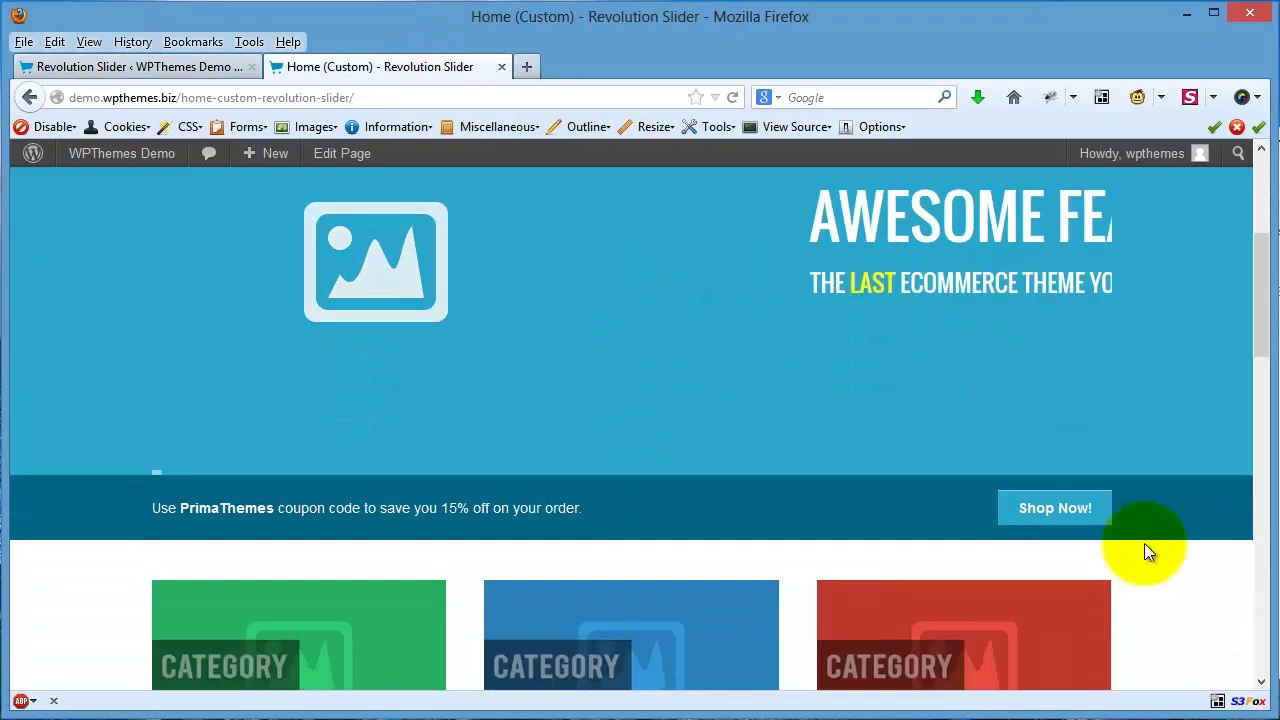
scroll(1144, 543, down, 7)
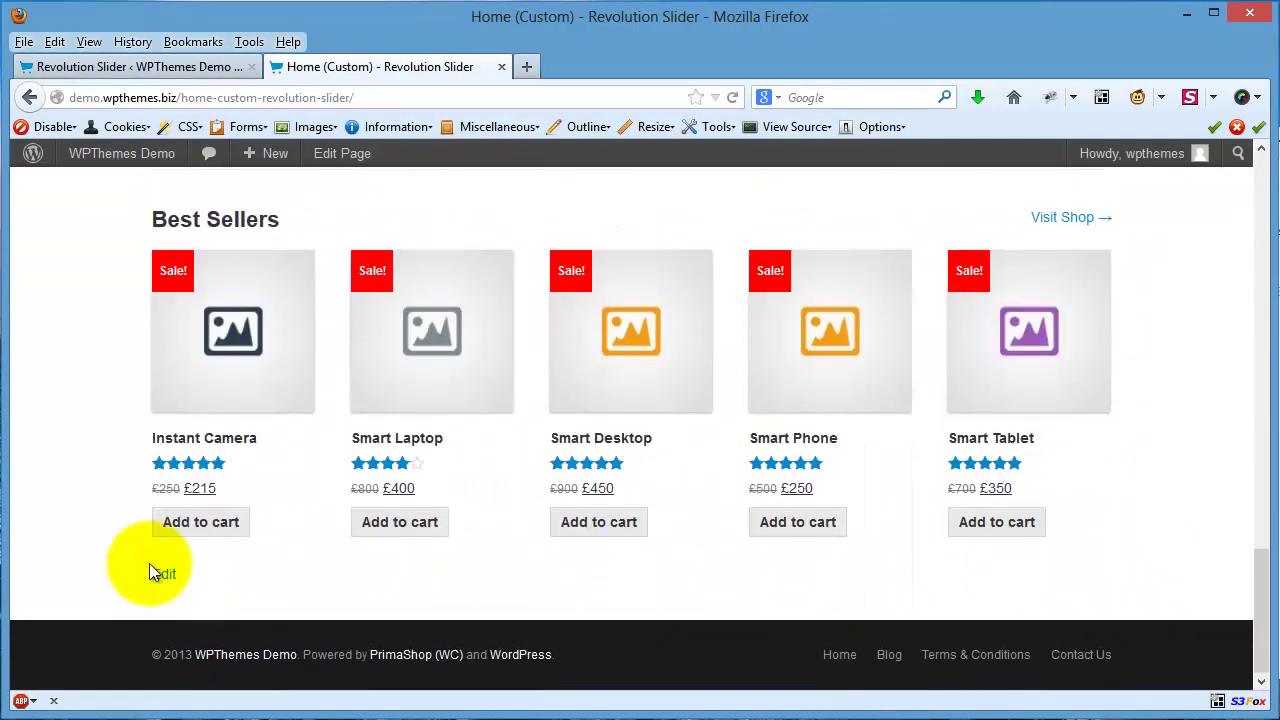
right_click(162, 575)
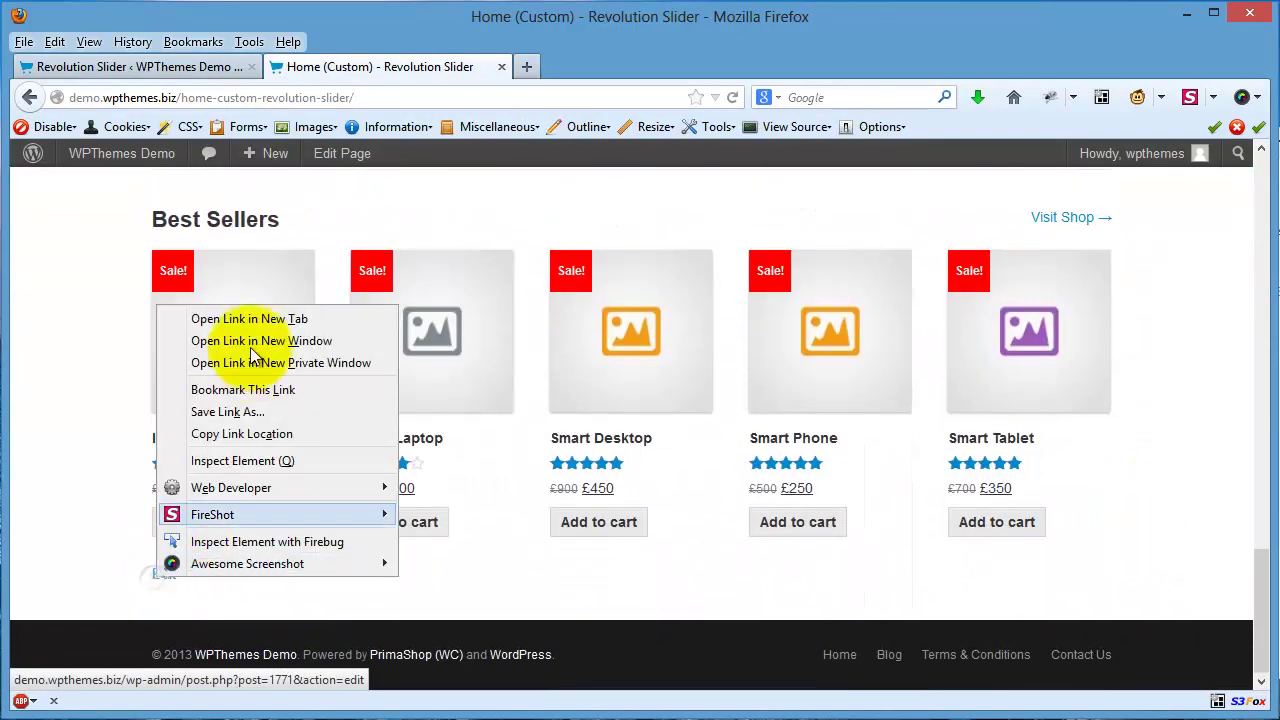
click(260, 314)
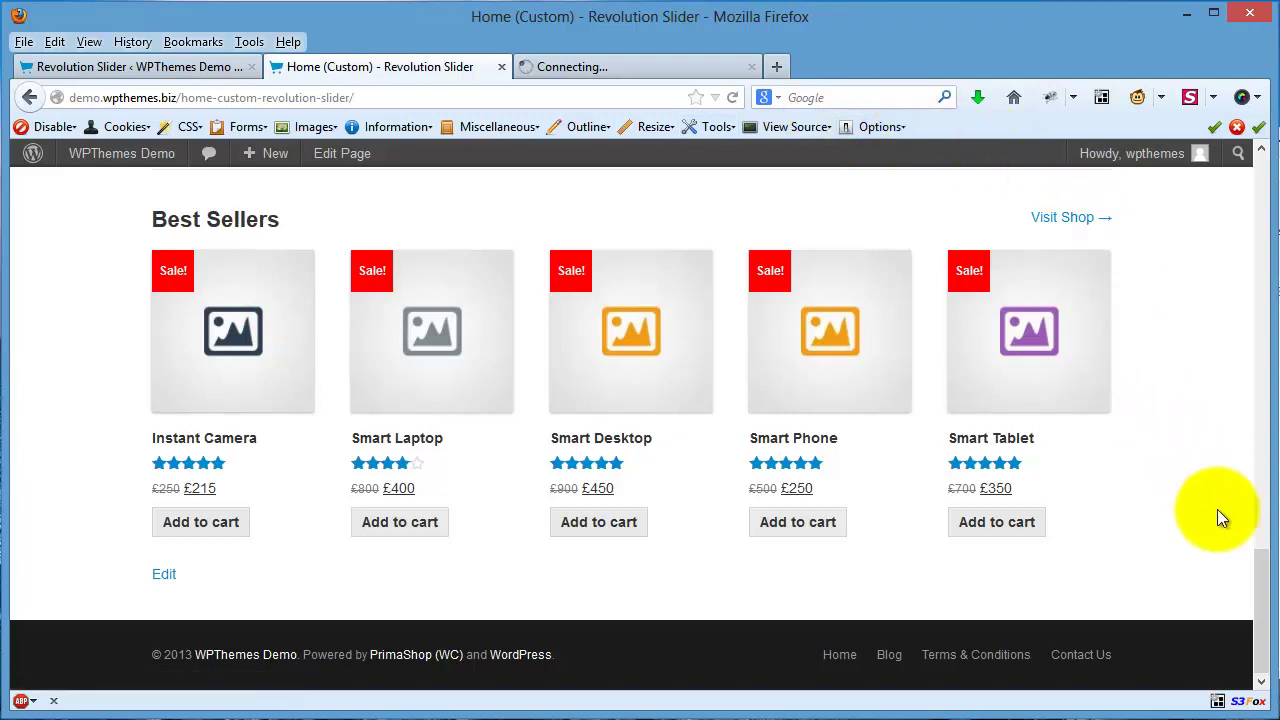
drag(1248, 557, 1237, 157)
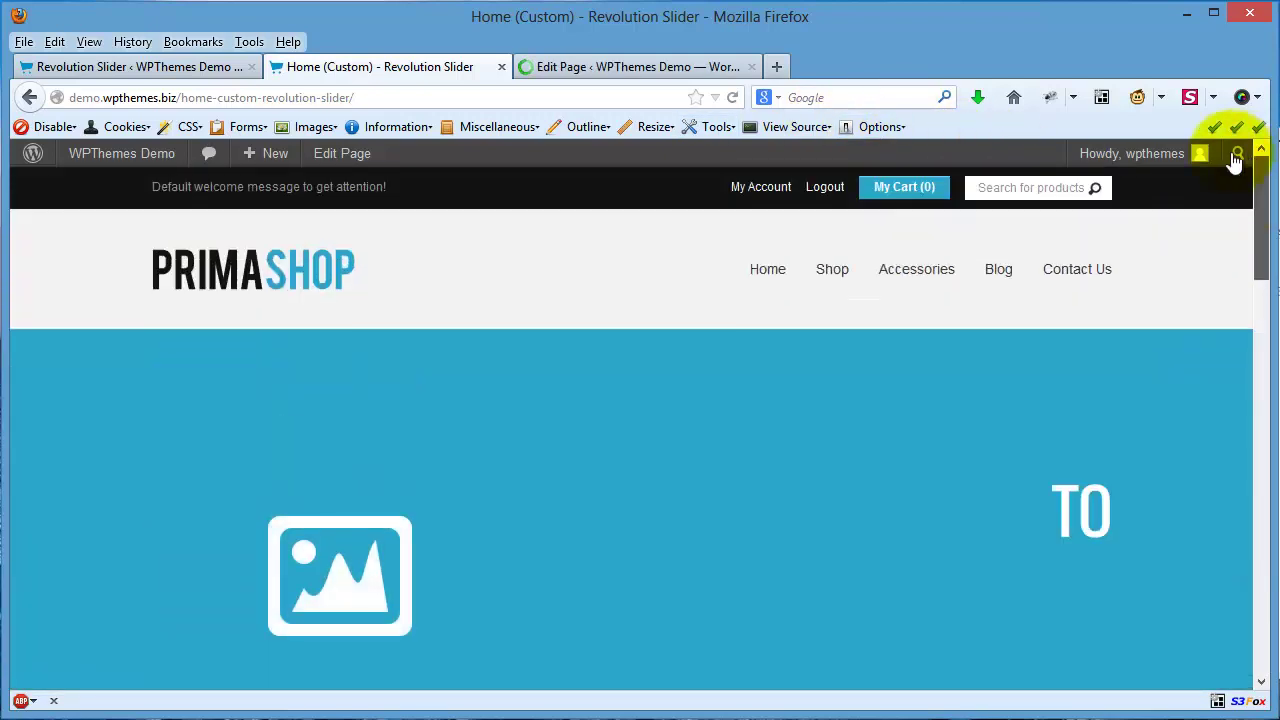
click(651, 65)
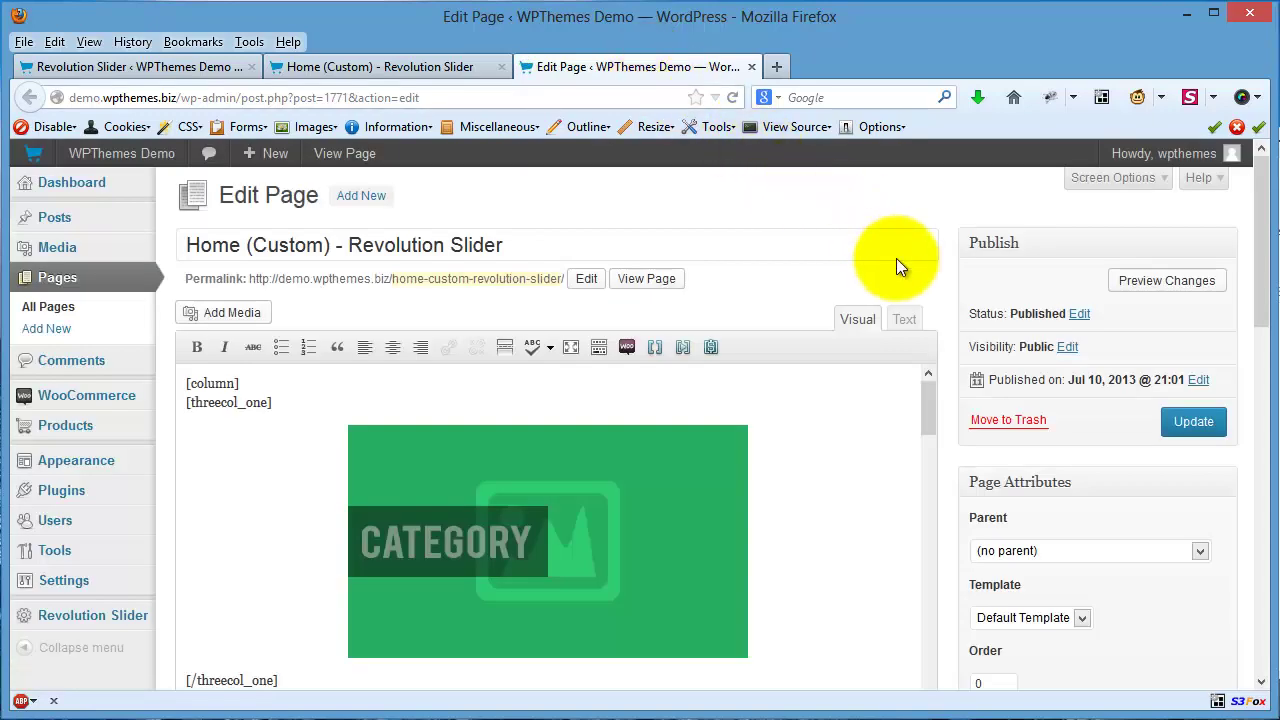
Confirm the Featured Header Type is Custom with the [rev_slider primashop] shortcode in Header Settings.
drag(1260, 247, 1276, 588)
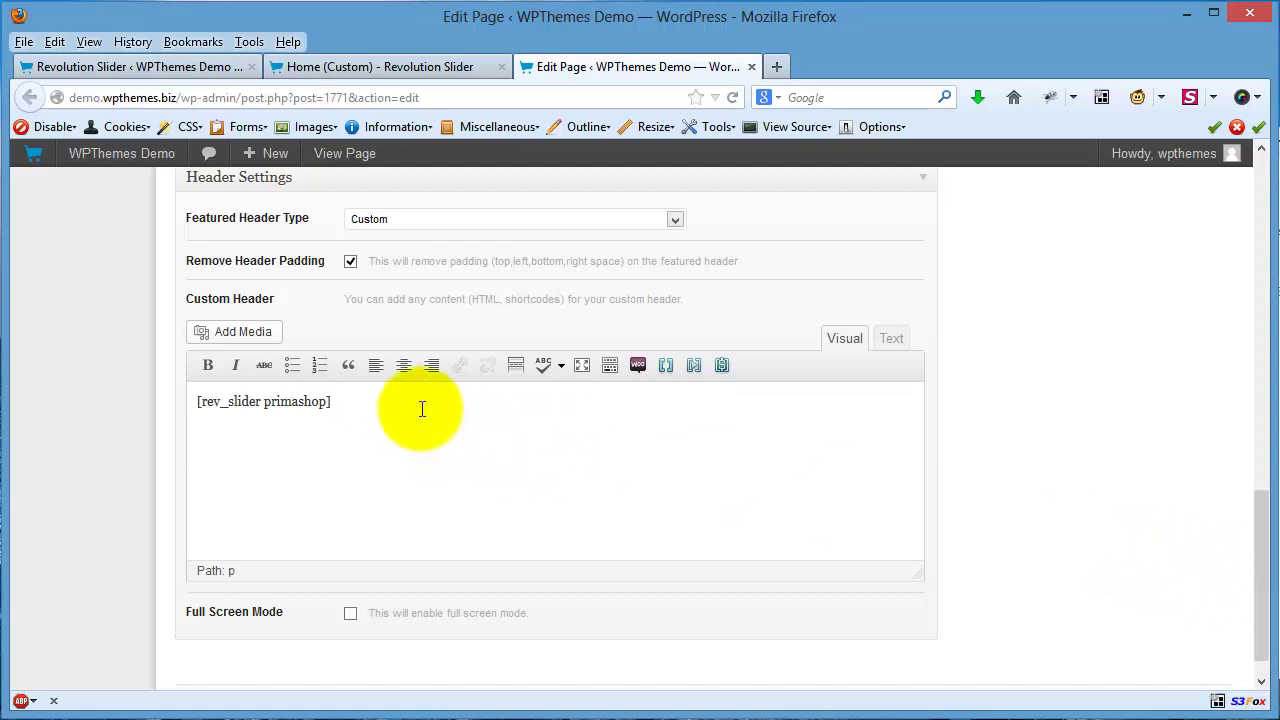
drag(420, 404, 178, 396)
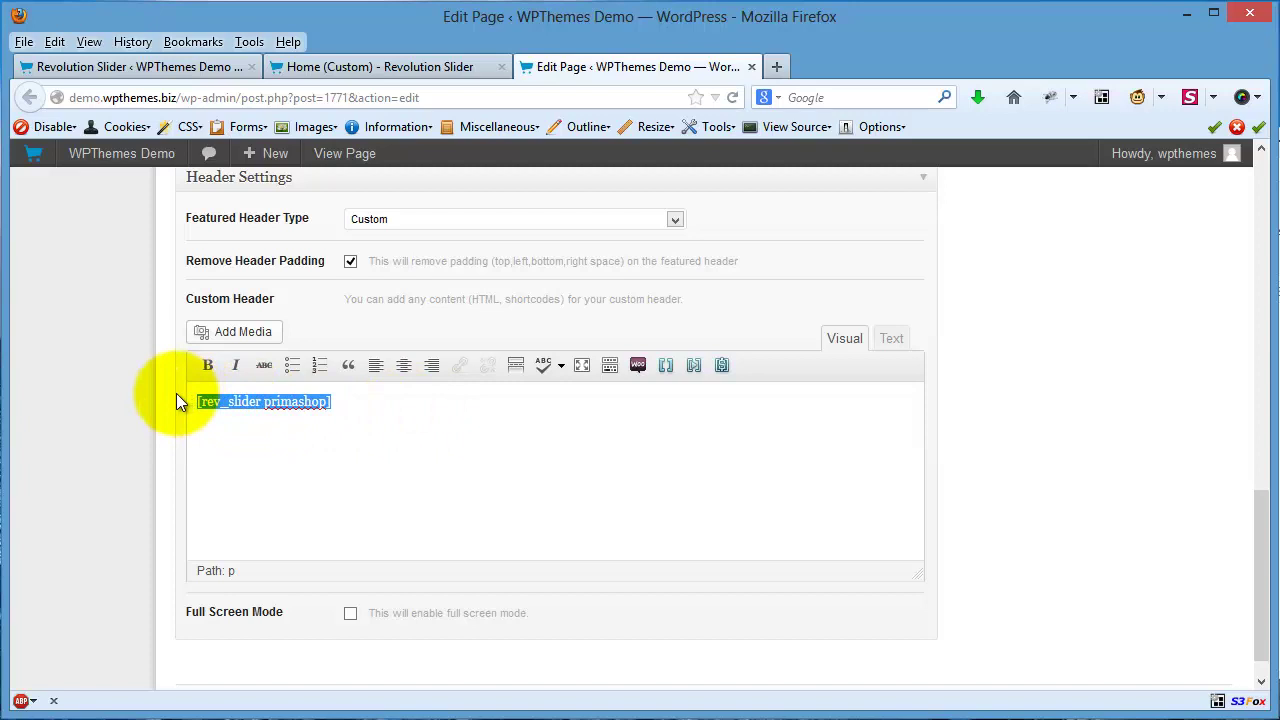
click(372, 222)
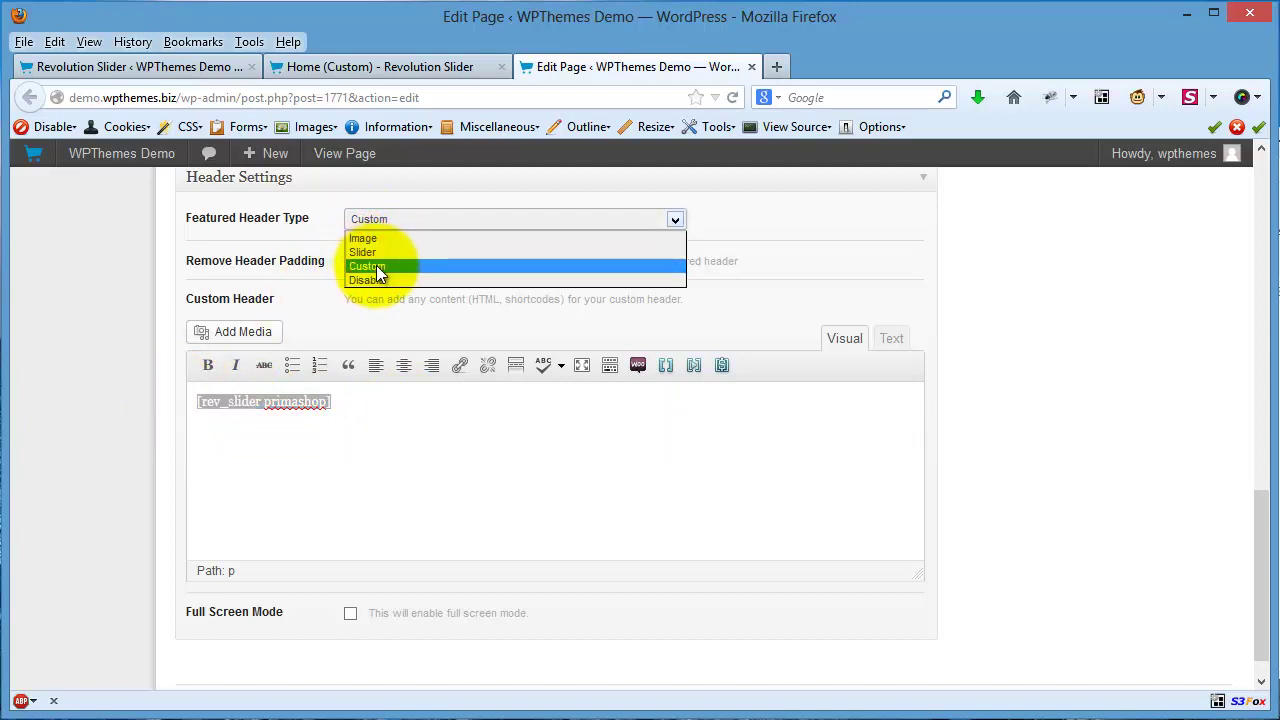
click(387, 265)
drag(372, 412, 154, 407)
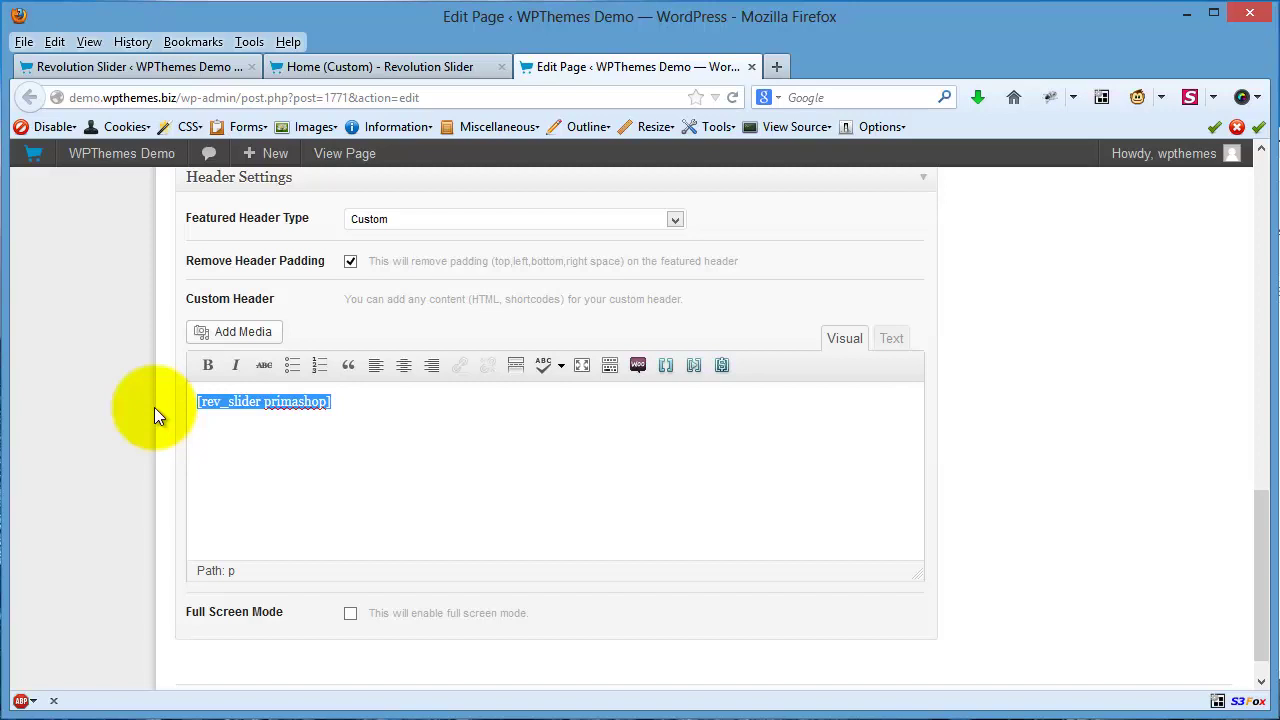
click(1029, 430)
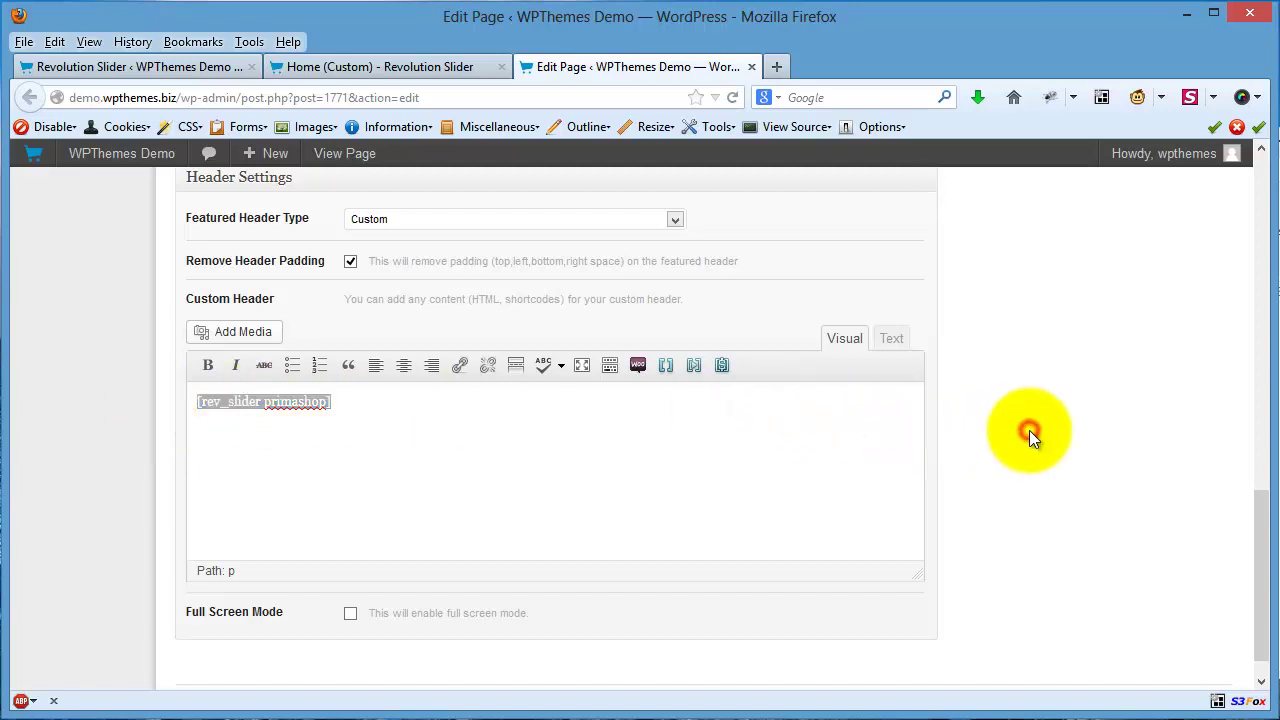
click(586, 423)
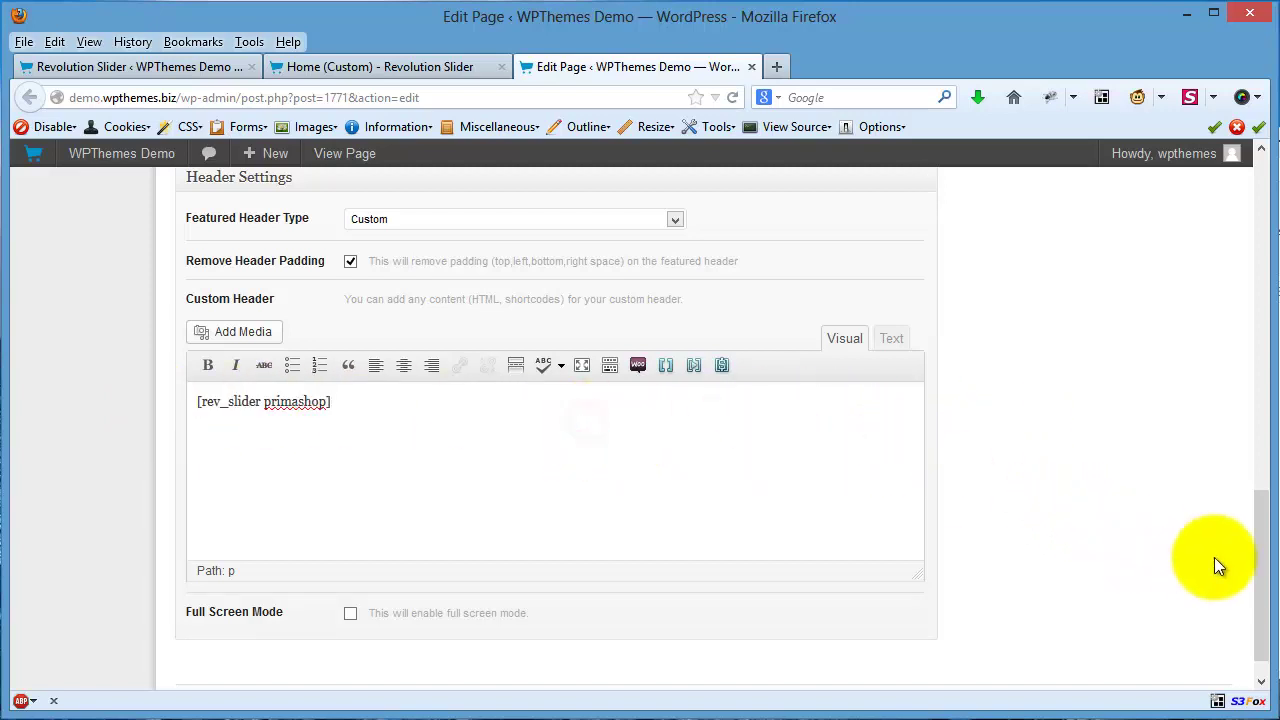
drag(1268, 570, 1258, 178)
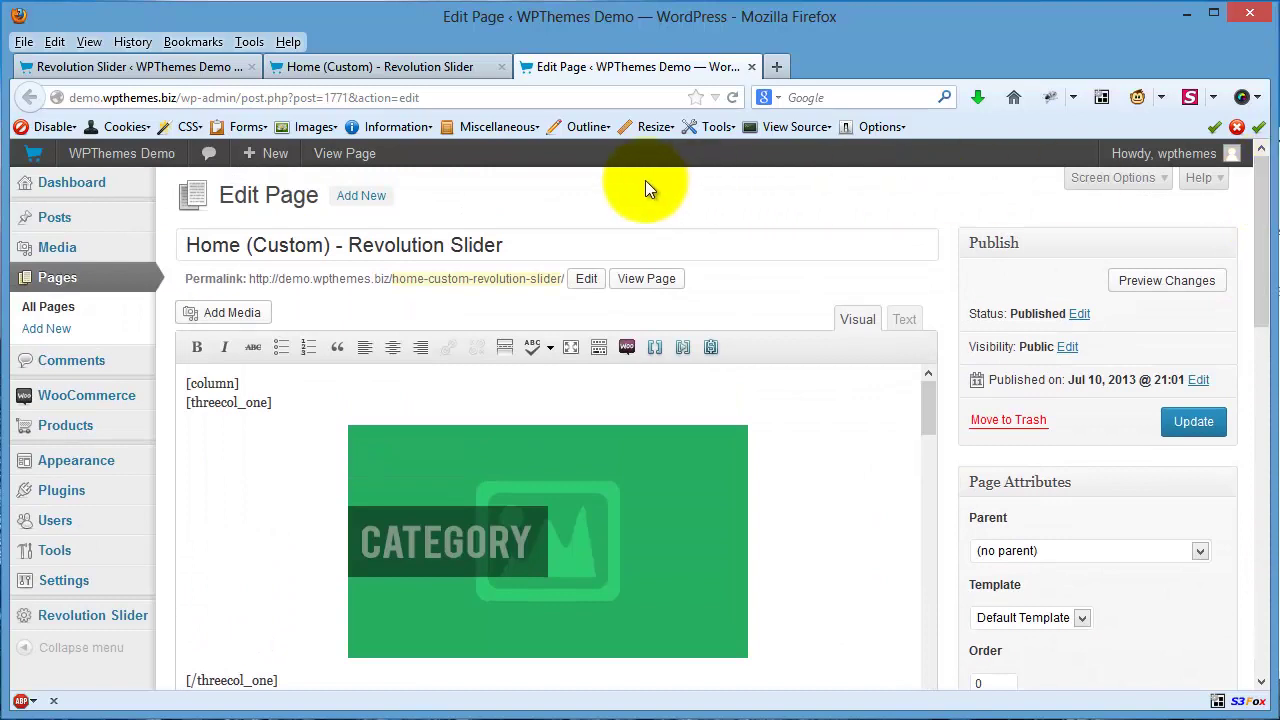
In Revolution Slider Global Settings, set Include RevSlider libraries globally to Off.
click(180, 66)
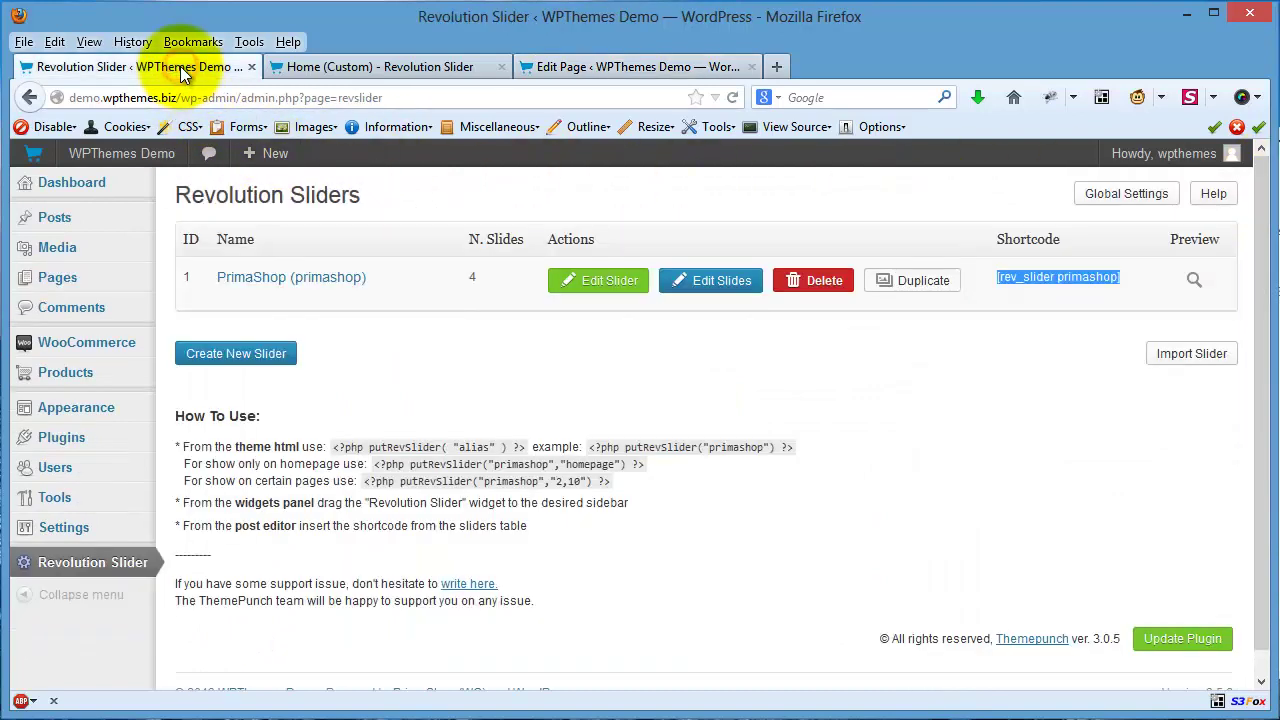
click(1127, 197)
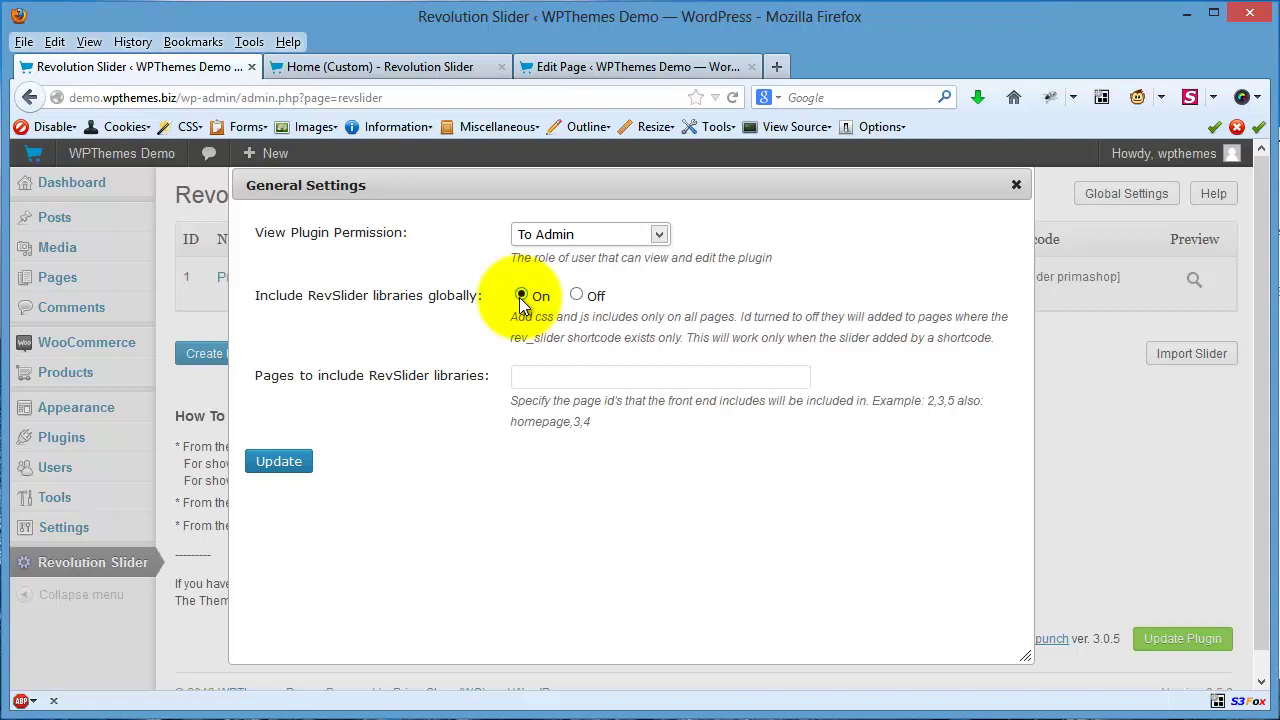
click(578, 294)
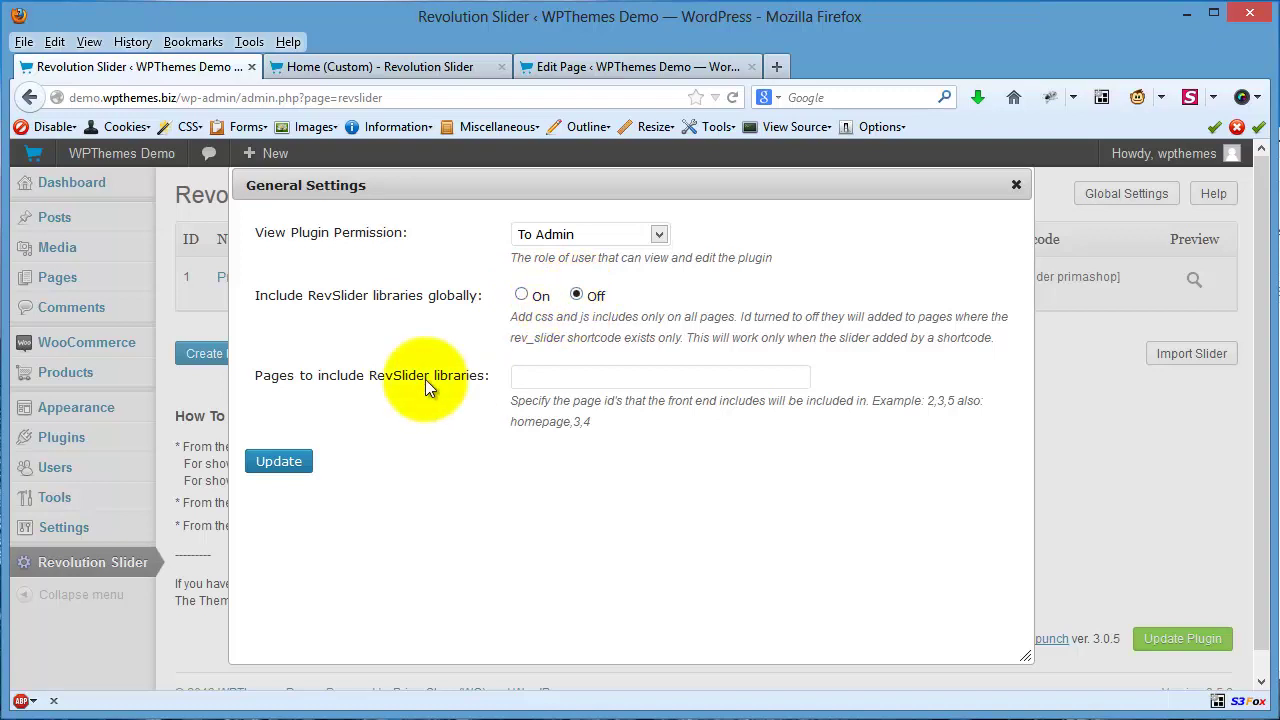
click(253, 380)
drag(253, 380, 497, 389)
click(533, 377)
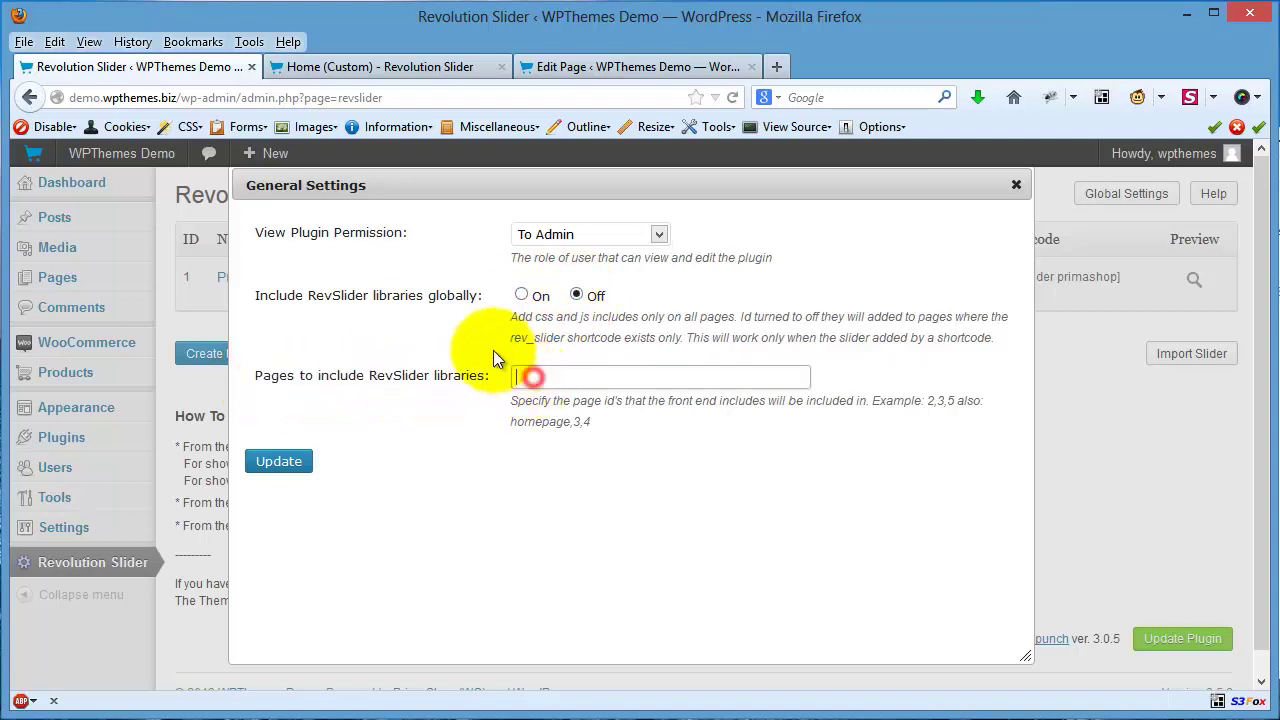
Copy the page ID 1771 from the Edit Page address bar.
click(565, 67)
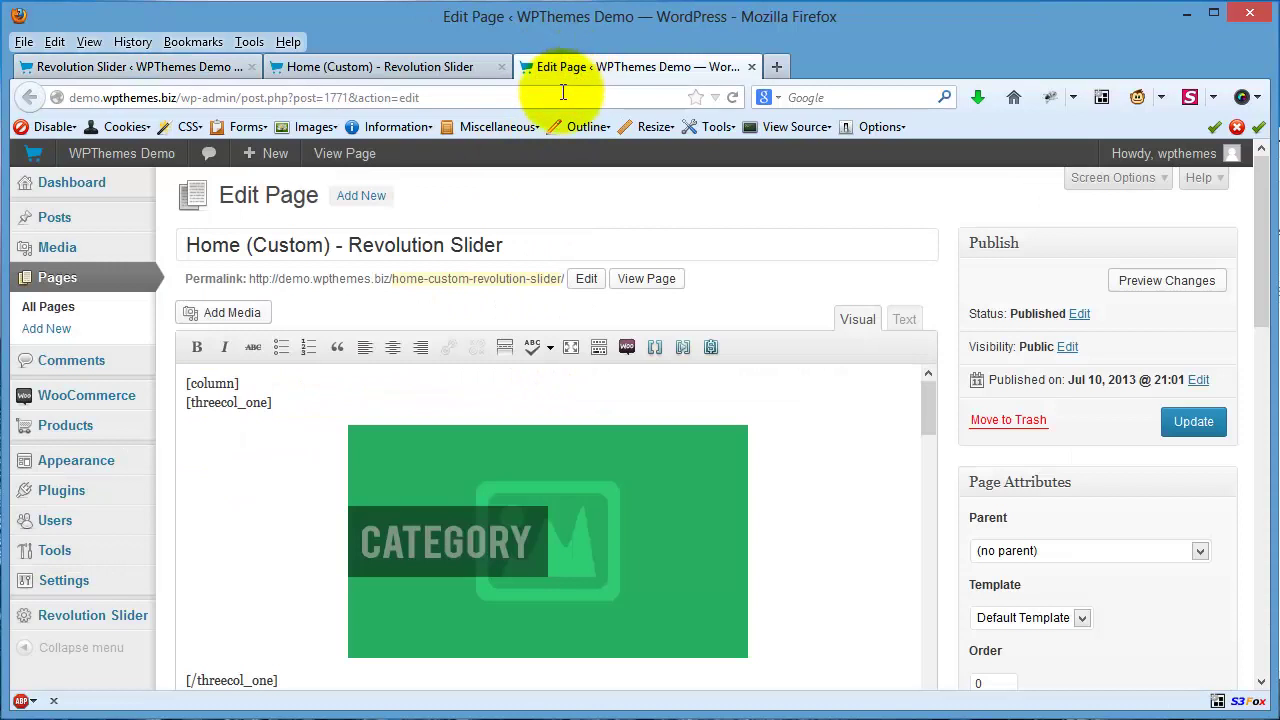
click(326, 97)
drag(324, 97, 350, 97)
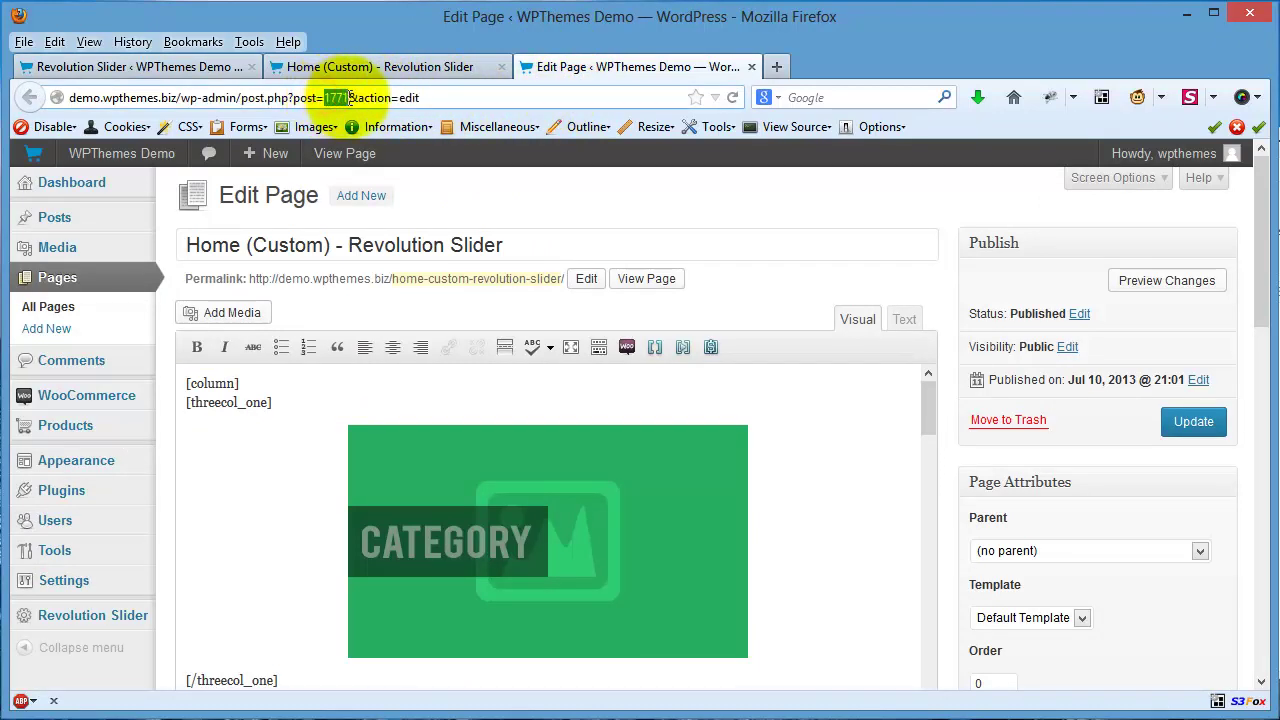
right_click(340, 97)
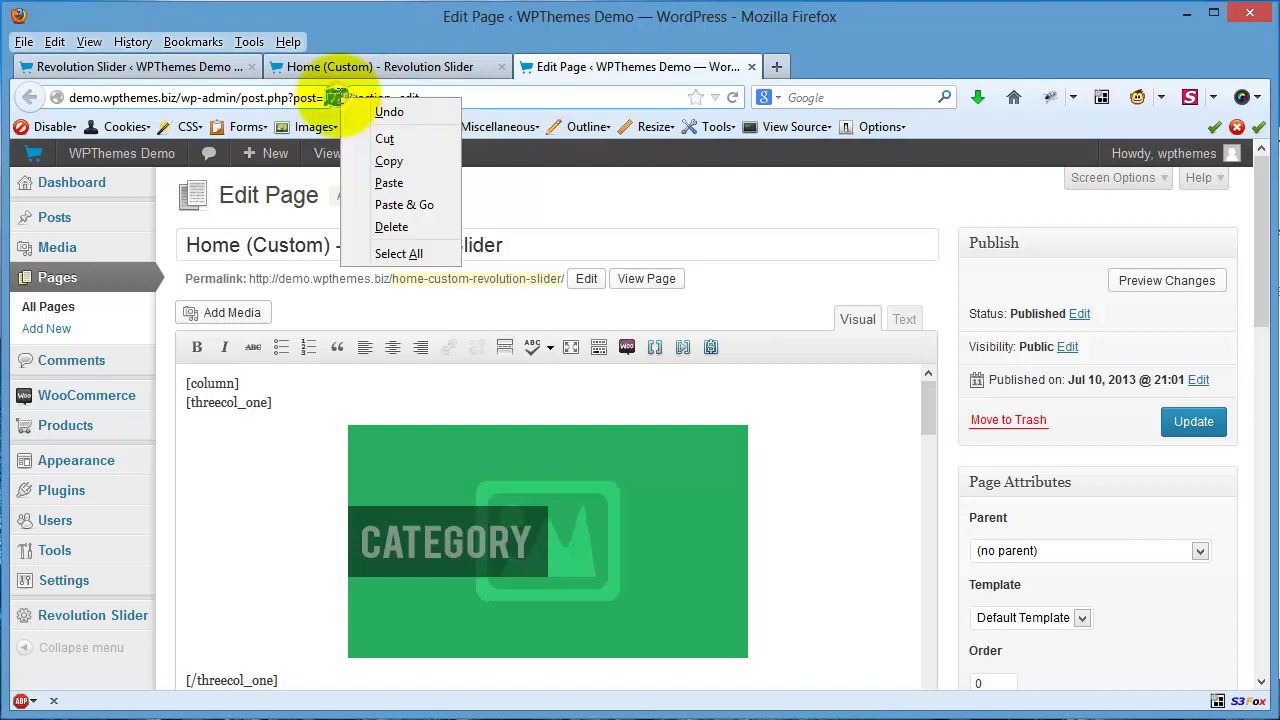
click(370, 157)
Paste 1771 into Pages to include RevSlider libraries and save the general settings.
click(184, 67)
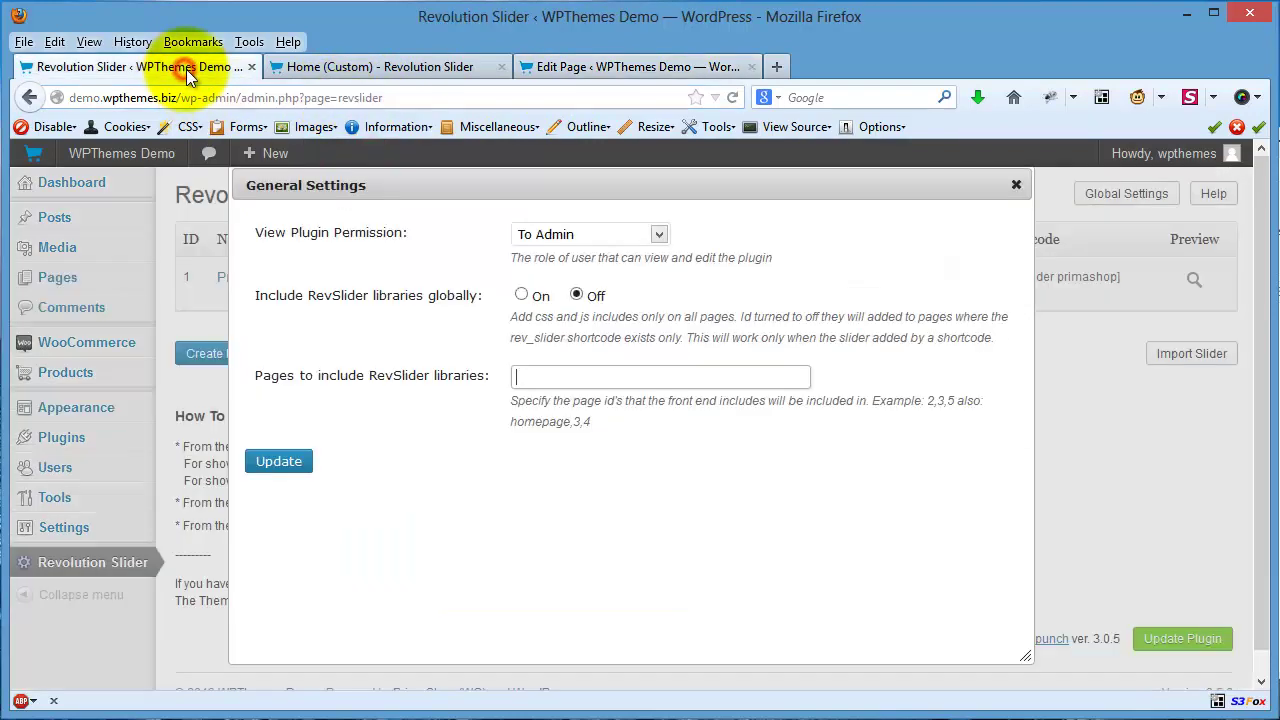
right_click(593, 374)
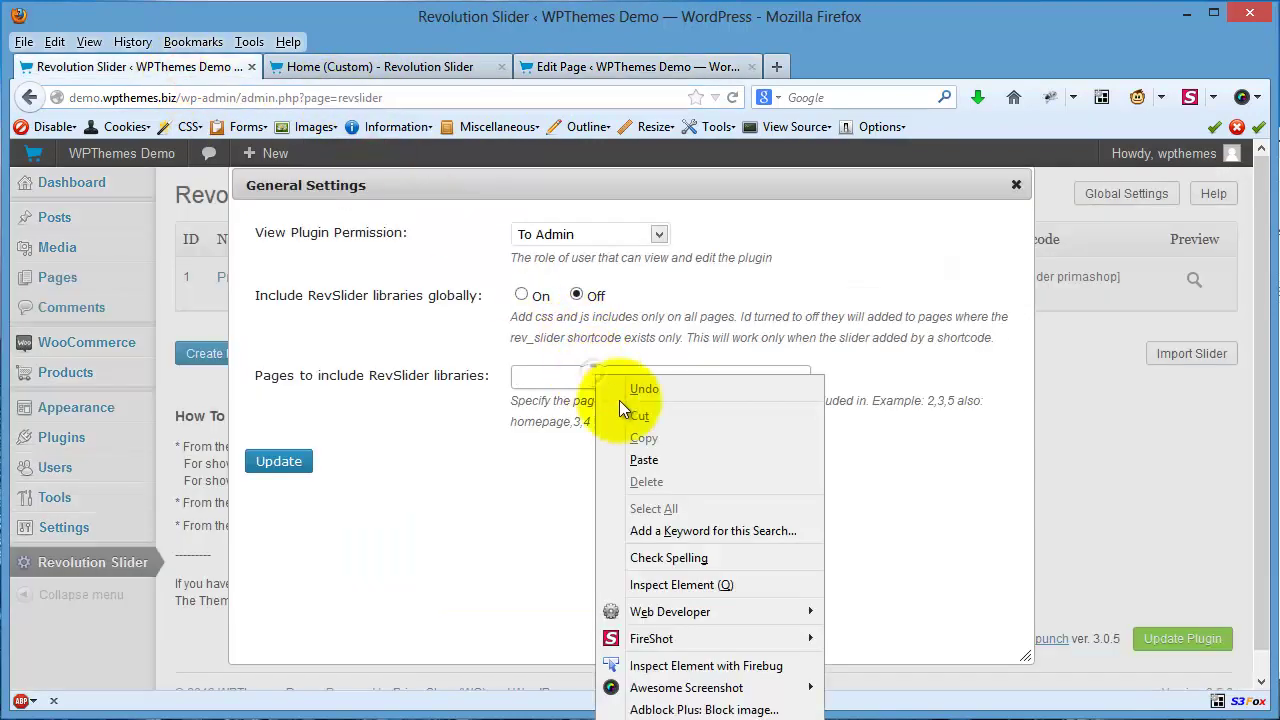
click(667, 457)
click(295, 476)
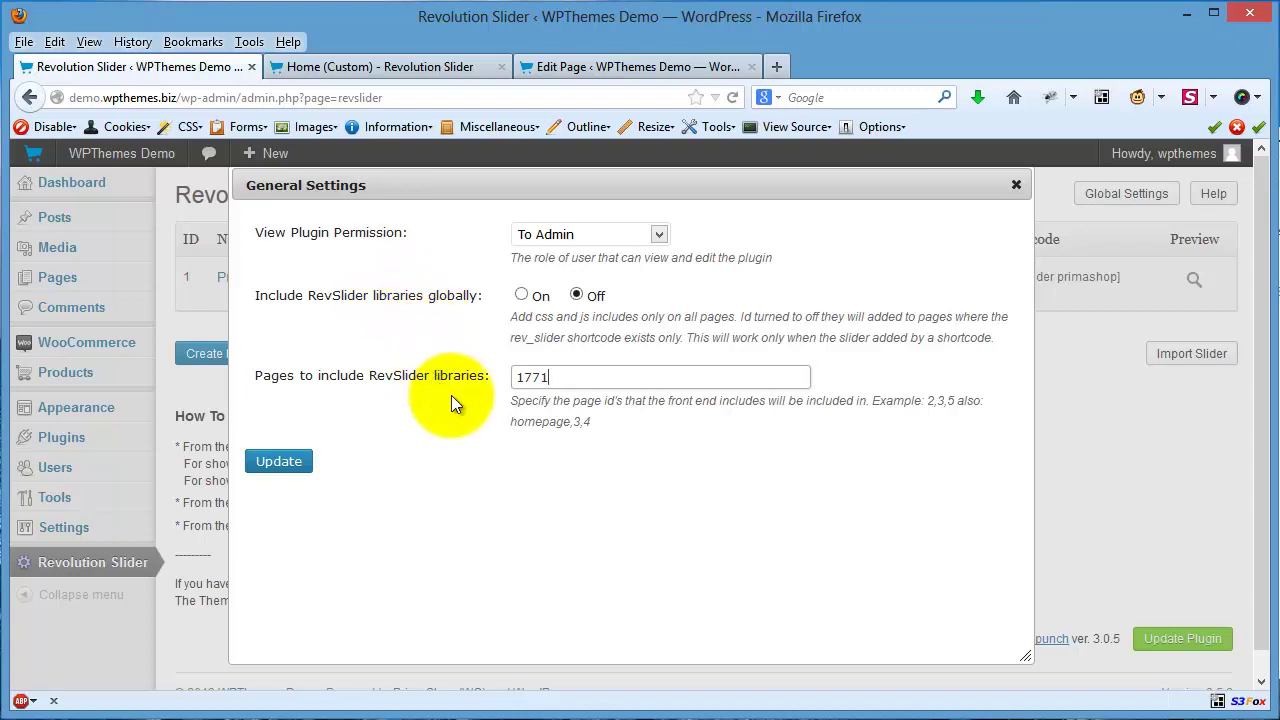
double_click(560, 376)
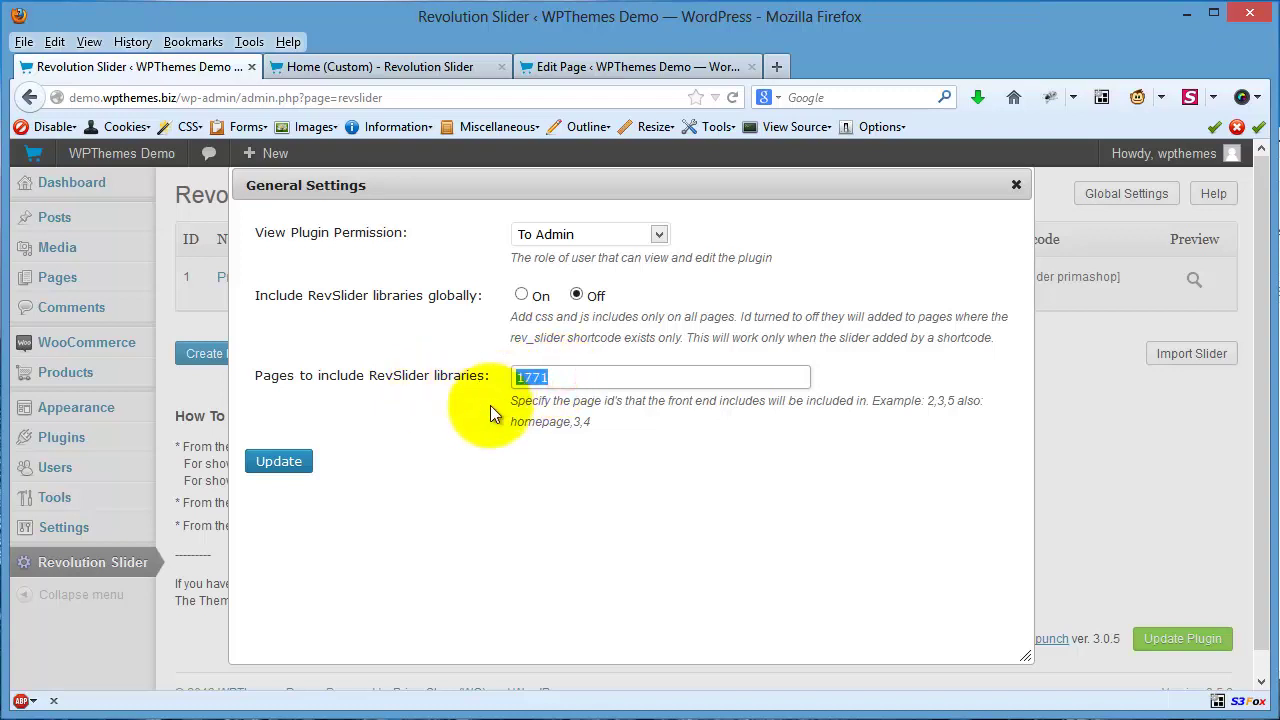